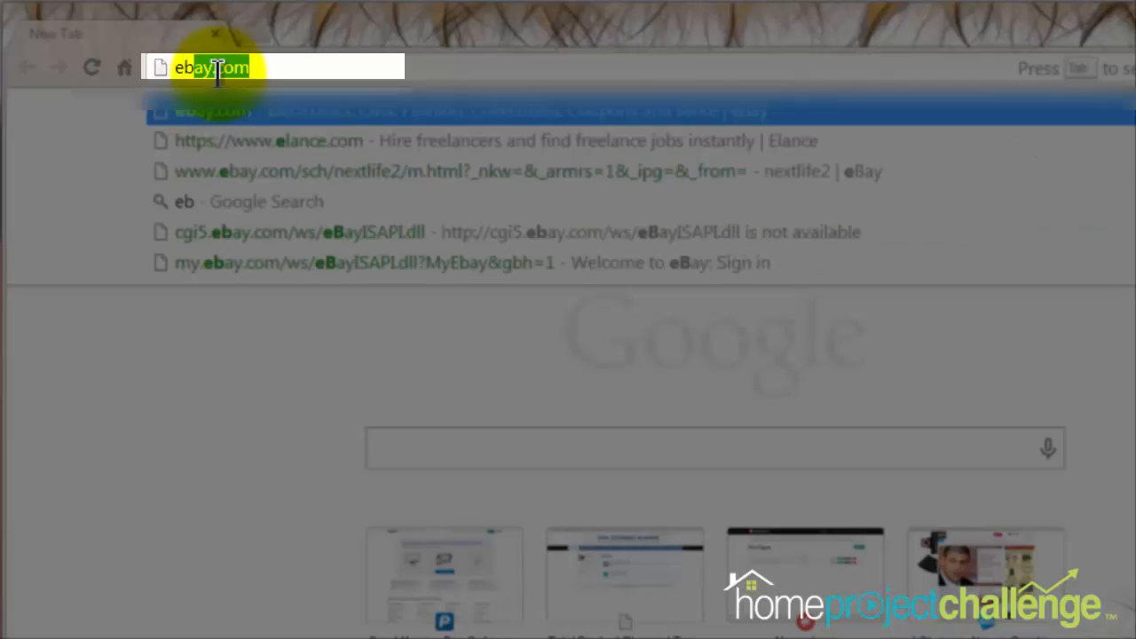
# Step: Open ebay.com, go to My eBay and sign in with the filled-in account credentials, staying signed in
pyautogui.press('Return')
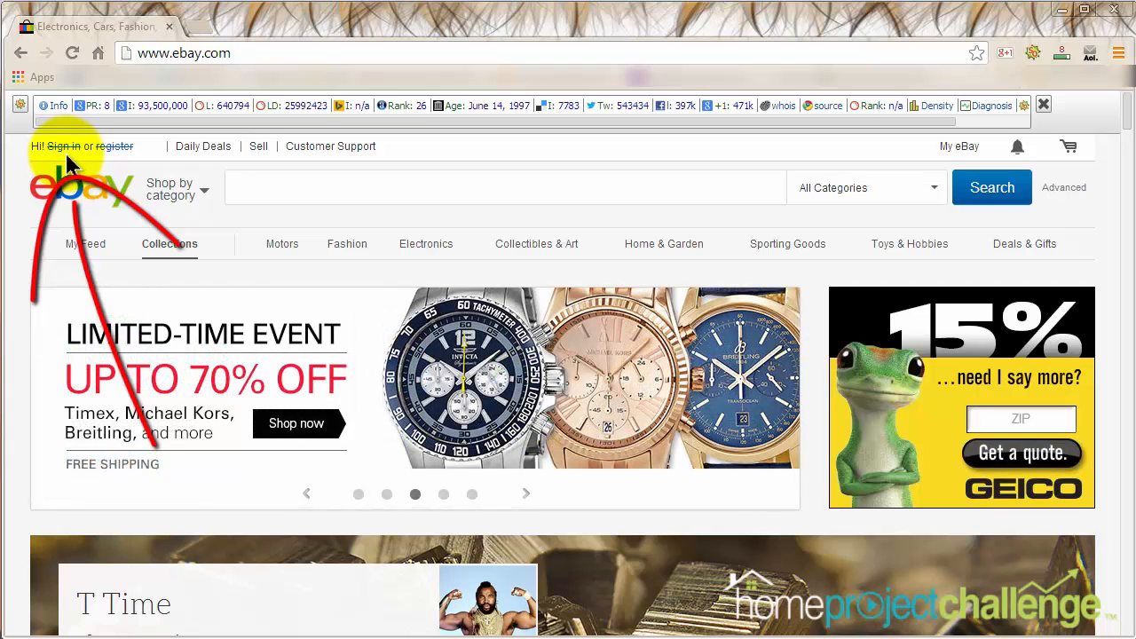
pyautogui.moveTo(960, 153)
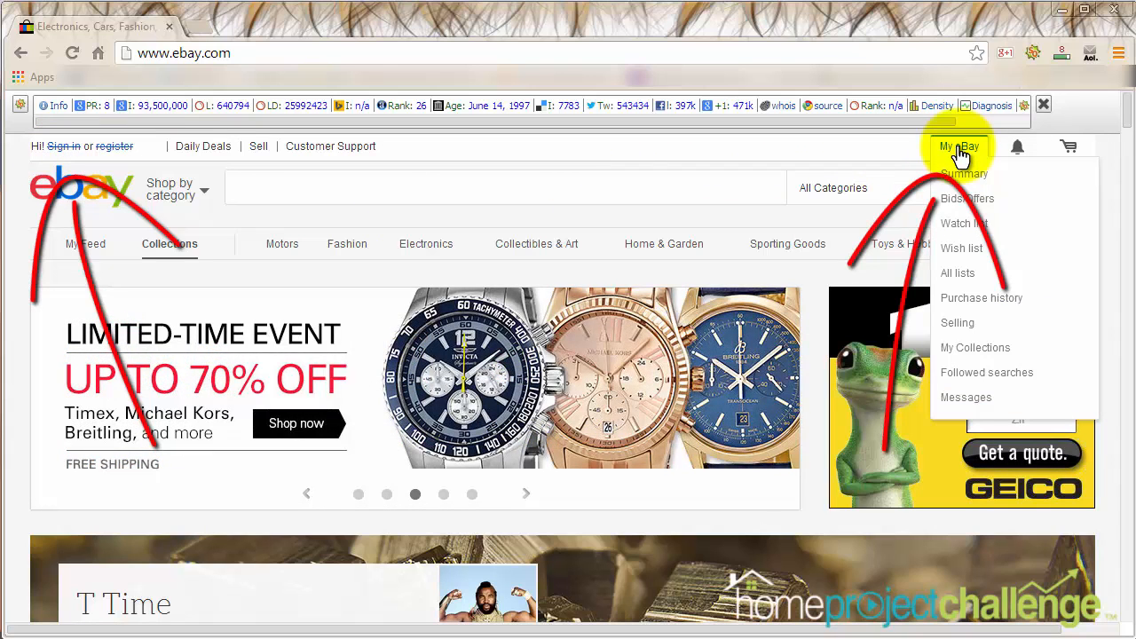
pyautogui.click(960, 152)
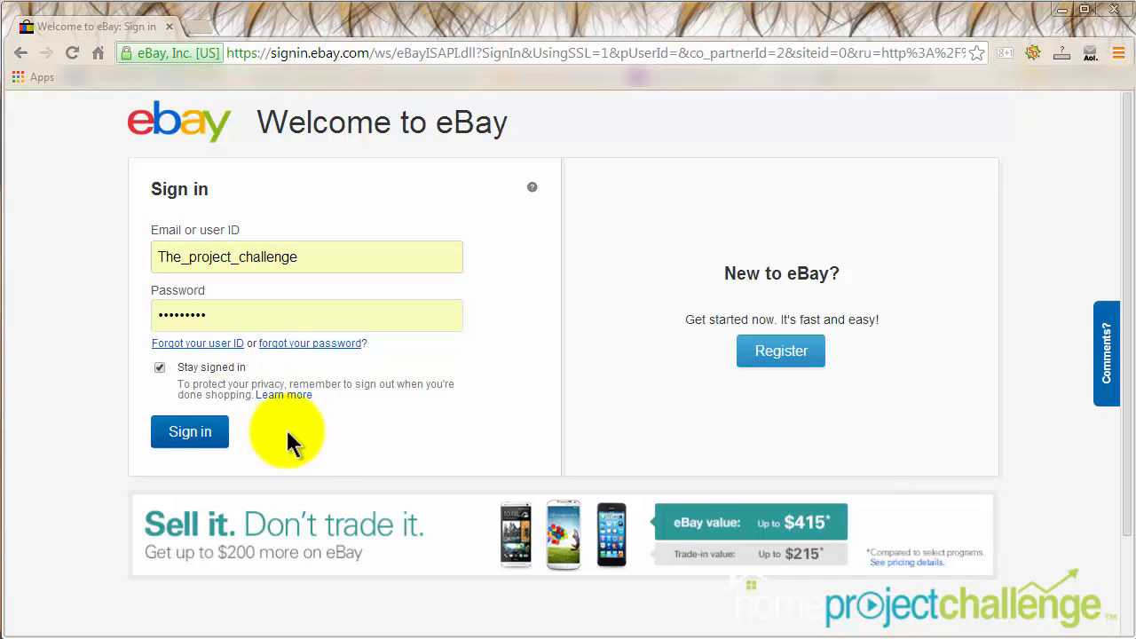
pyautogui.click(204, 434)
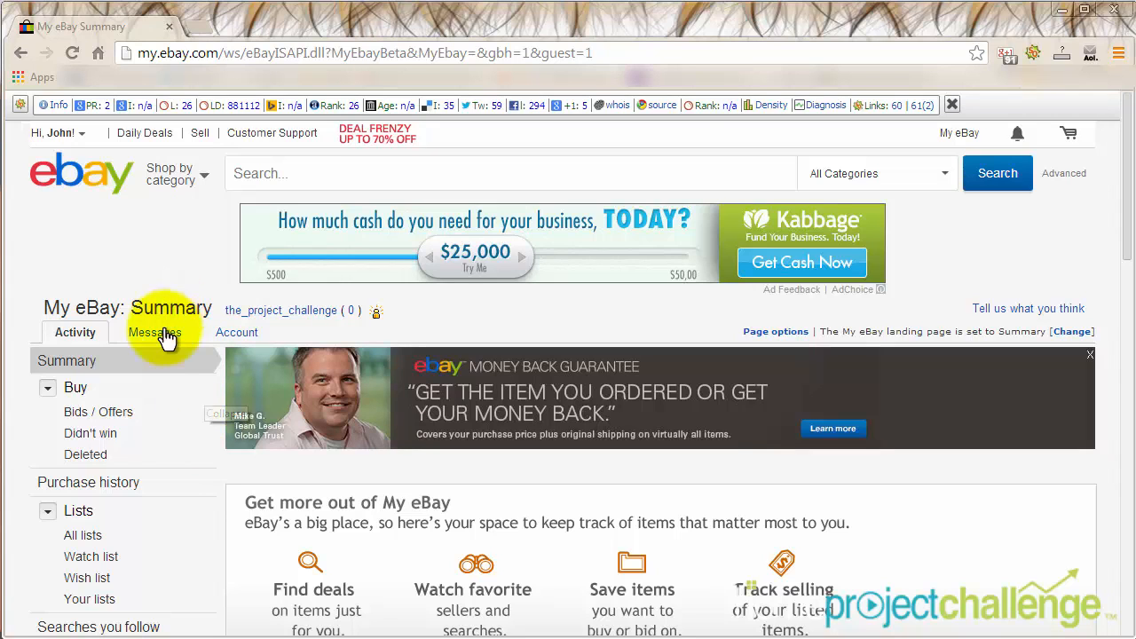
# Step: Open the page for selling an item and switch to the advanced listing tool
pyautogui.moveTo(159, 342)
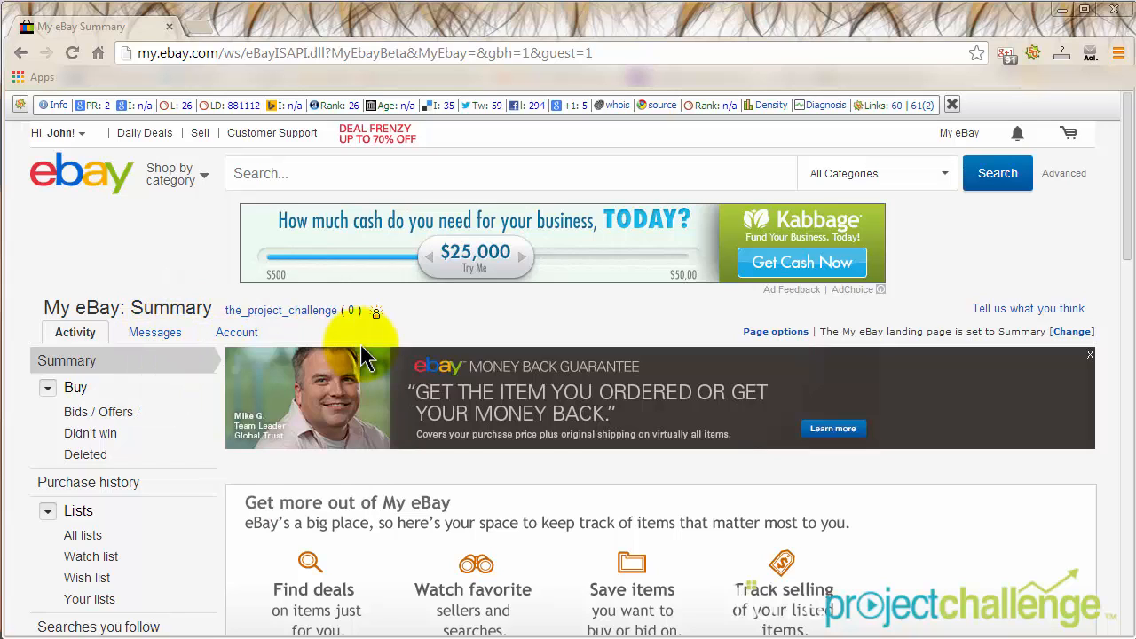
pyautogui.click(200, 138)
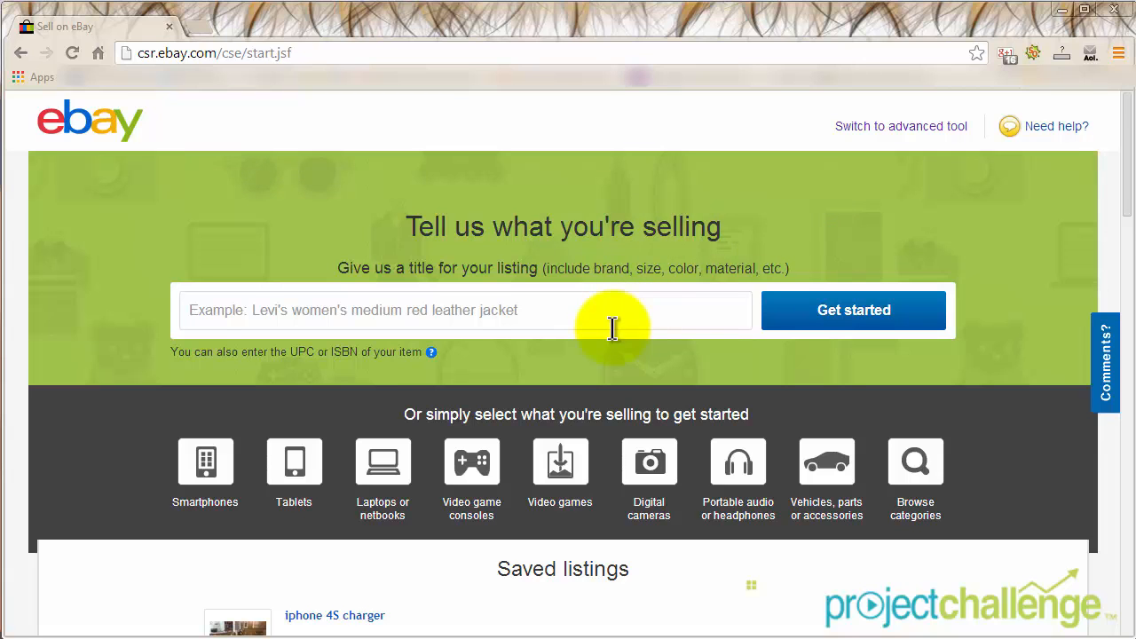
pyautogui.scroll(-1, 610, 324)
pyautogui.scroll(-1, 613, 328)
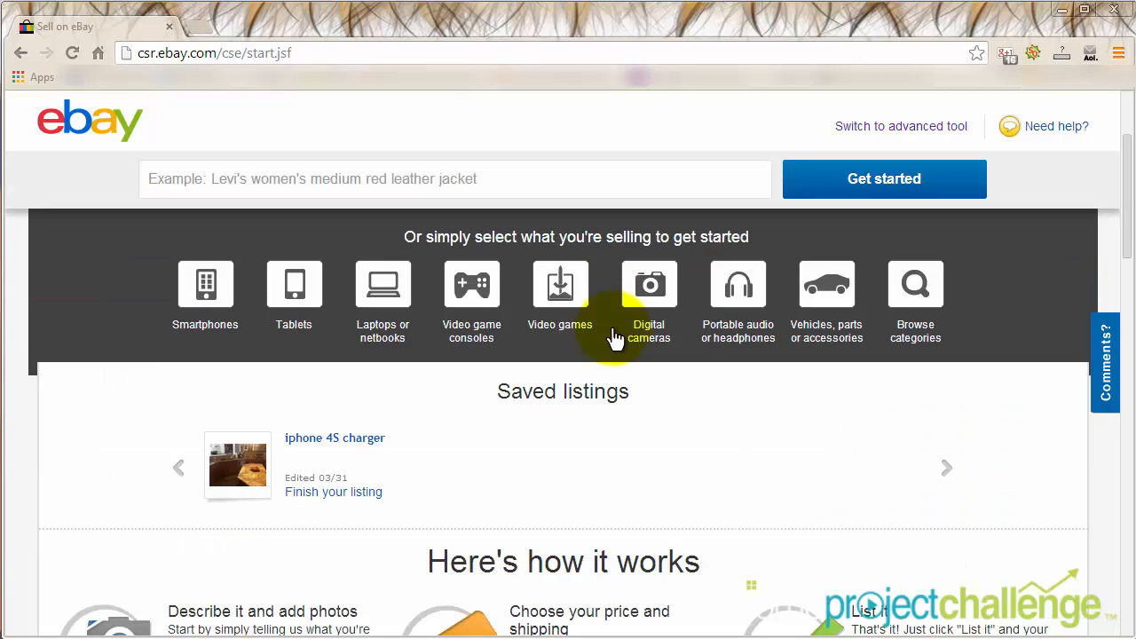
pyautogui.scroll(2, 612, 330)
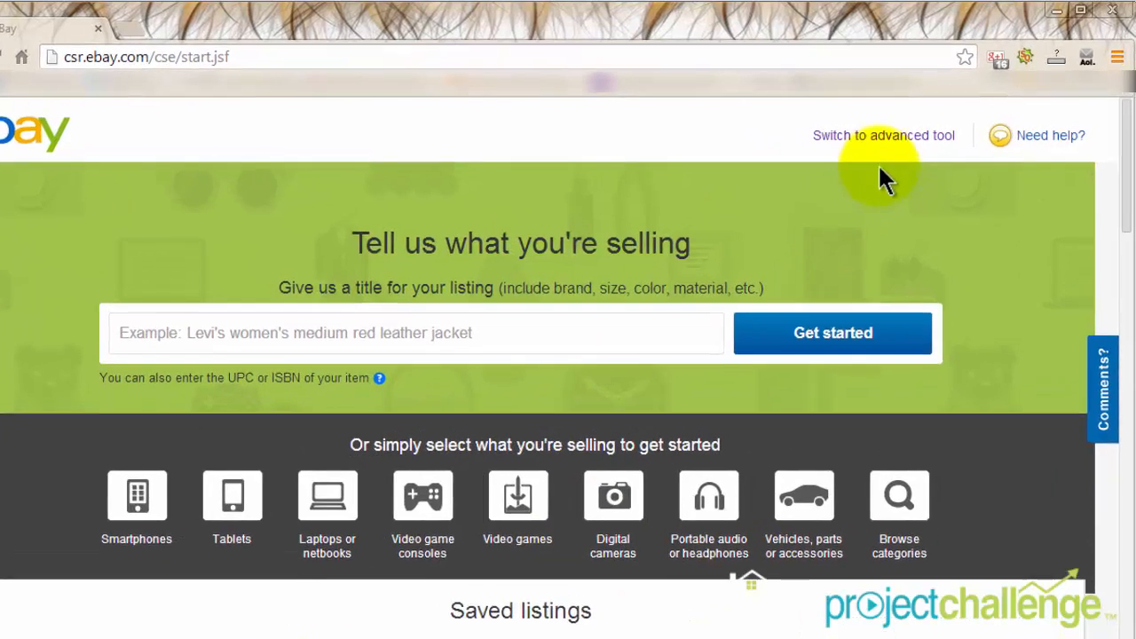
pyautogui.click(906, 137)
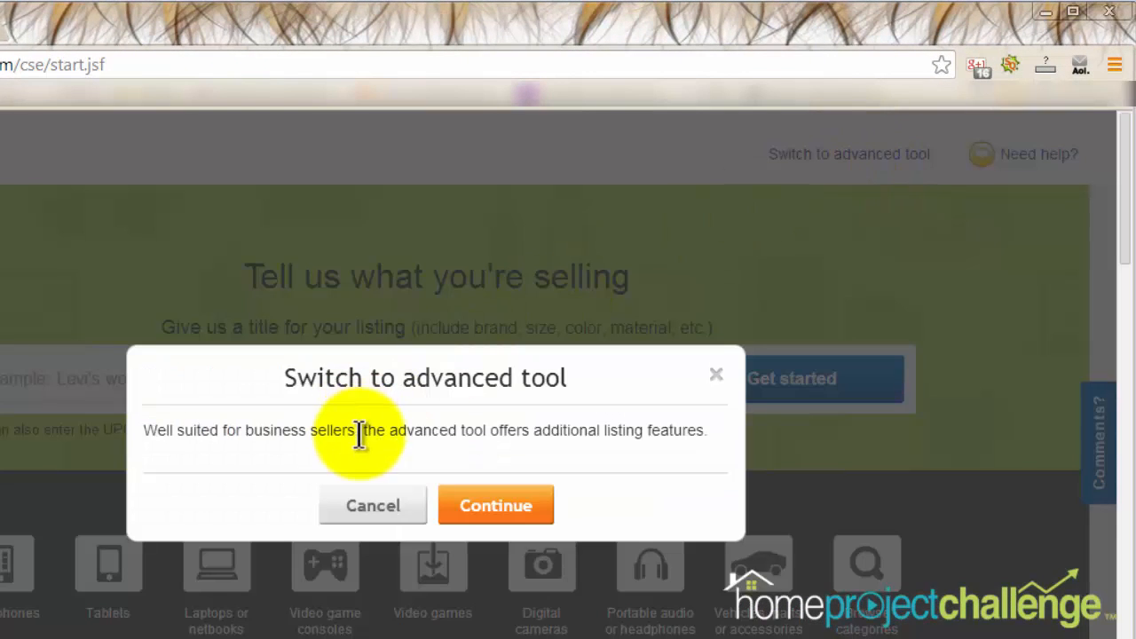
pyautogui.click(489, 503)
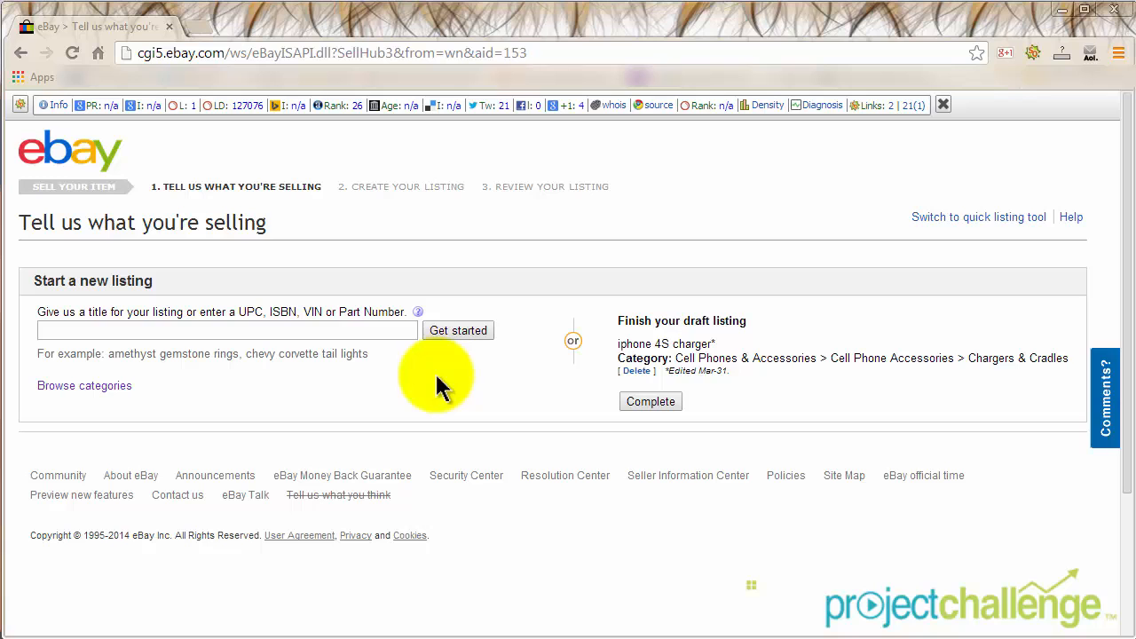
# Step: Start a new listing with the title "stanley fatmax cabinet wheels"
pyautogui.click(165, 330)
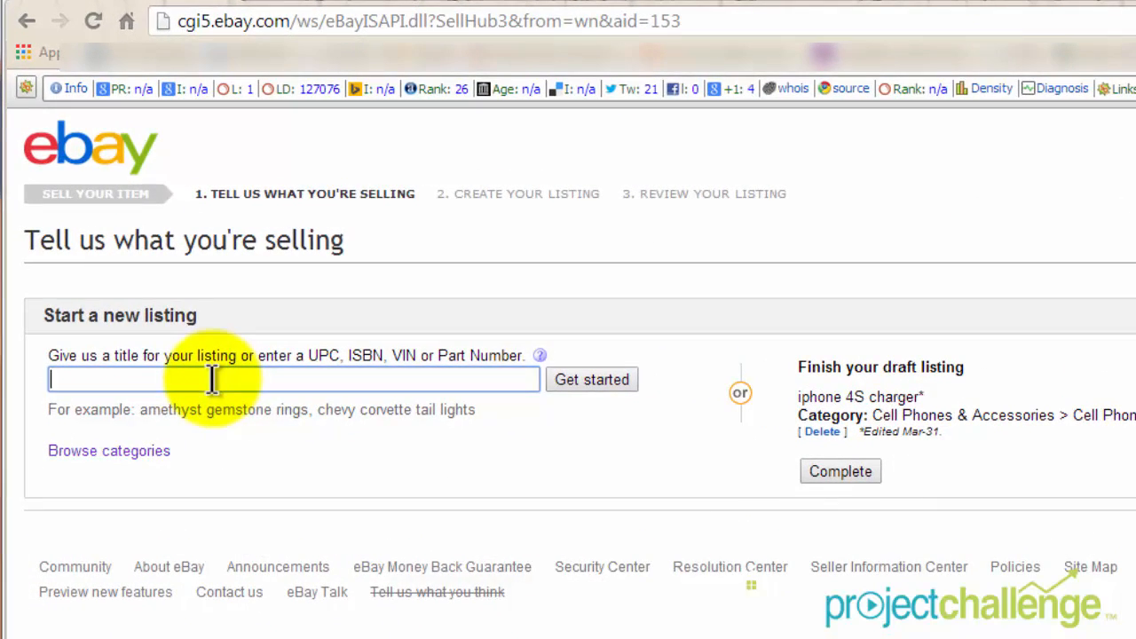
pyautogui.write('stanley')
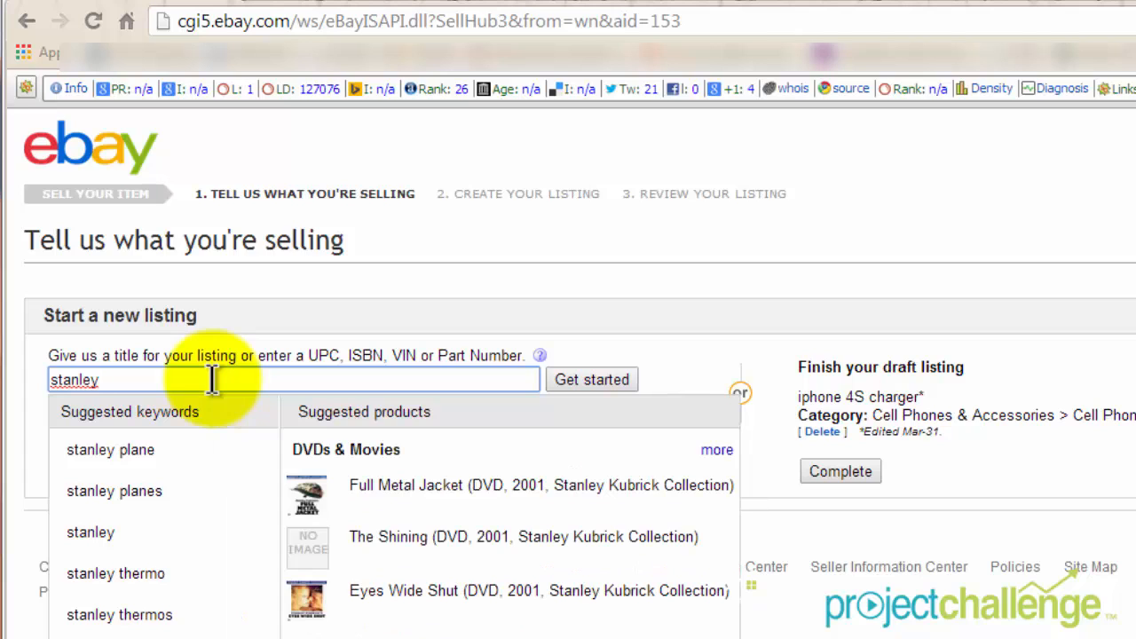
pyautogui.write(' fatmat')
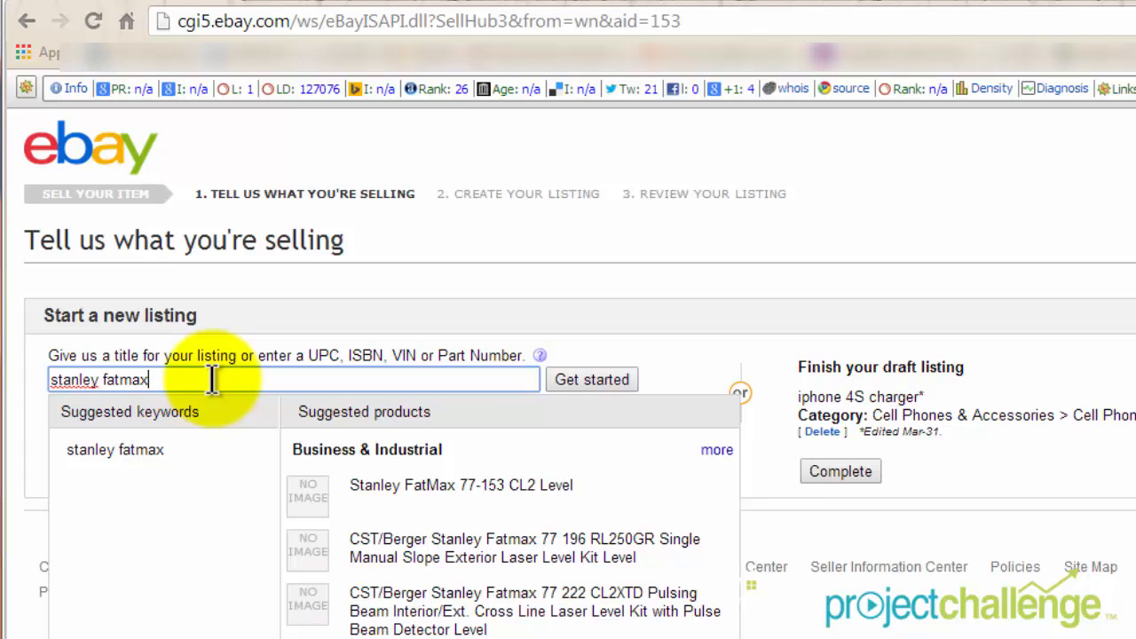
pyautogui.write(' cabinet wheels')
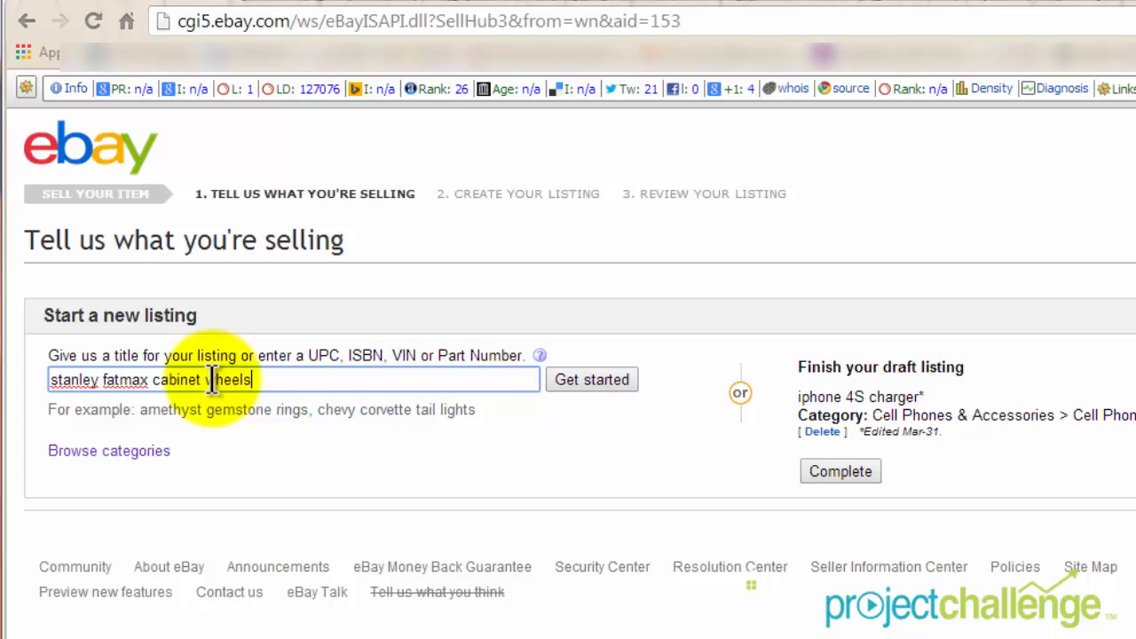
pyautogui.click(586, 382)
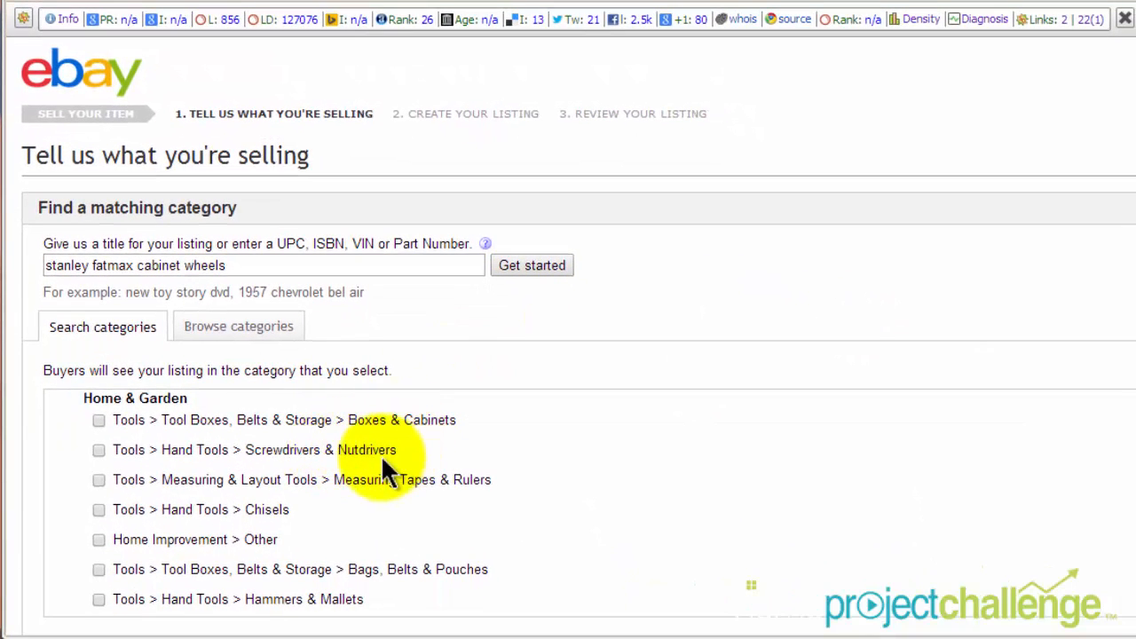
# Step: Choose the Home & Garden category Tools > Tool Boxes, Belts & Storage > Boxes & Cabinets and continue to creating the listing
pyautogui.click(99, 421)
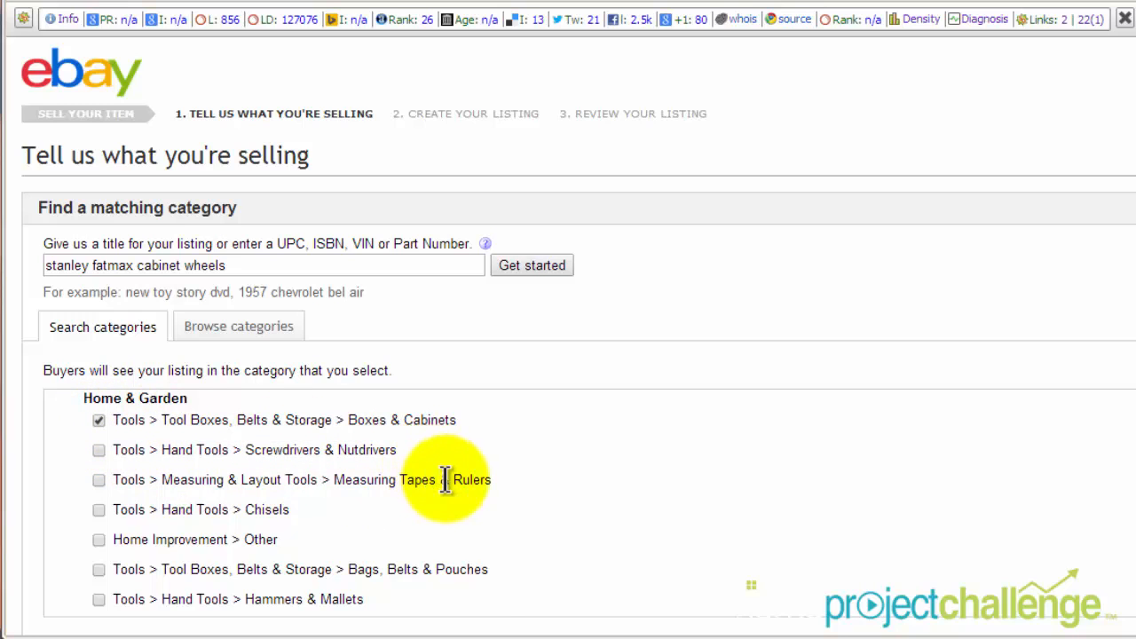
pyautogui.scroll(-3, 445, 480)
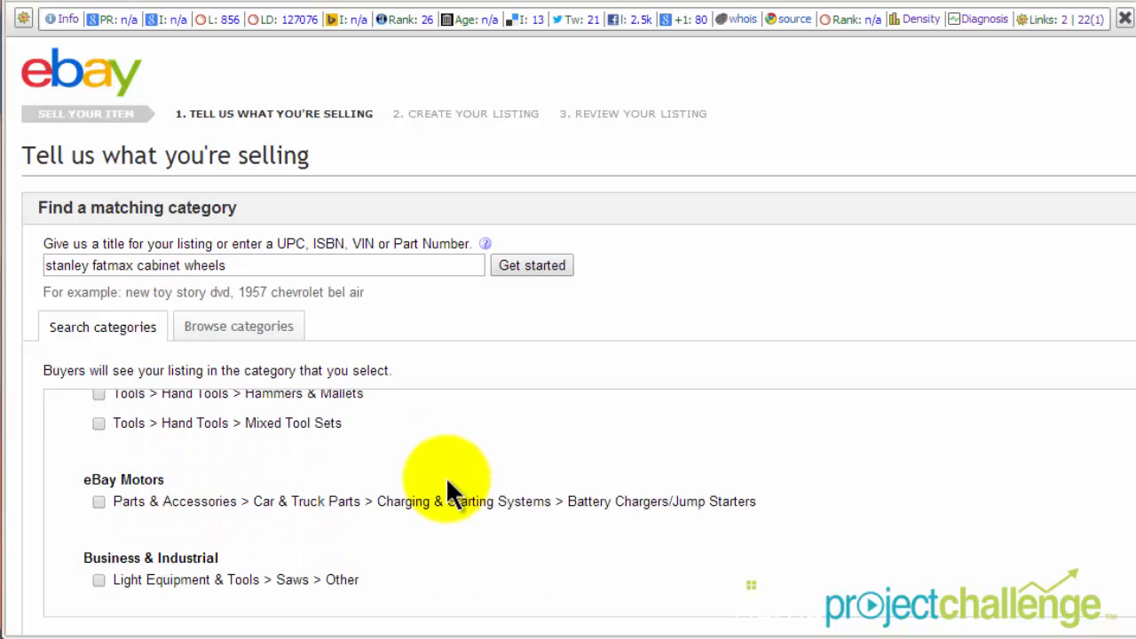
pyautogui.scroll(-3, 446, 484)
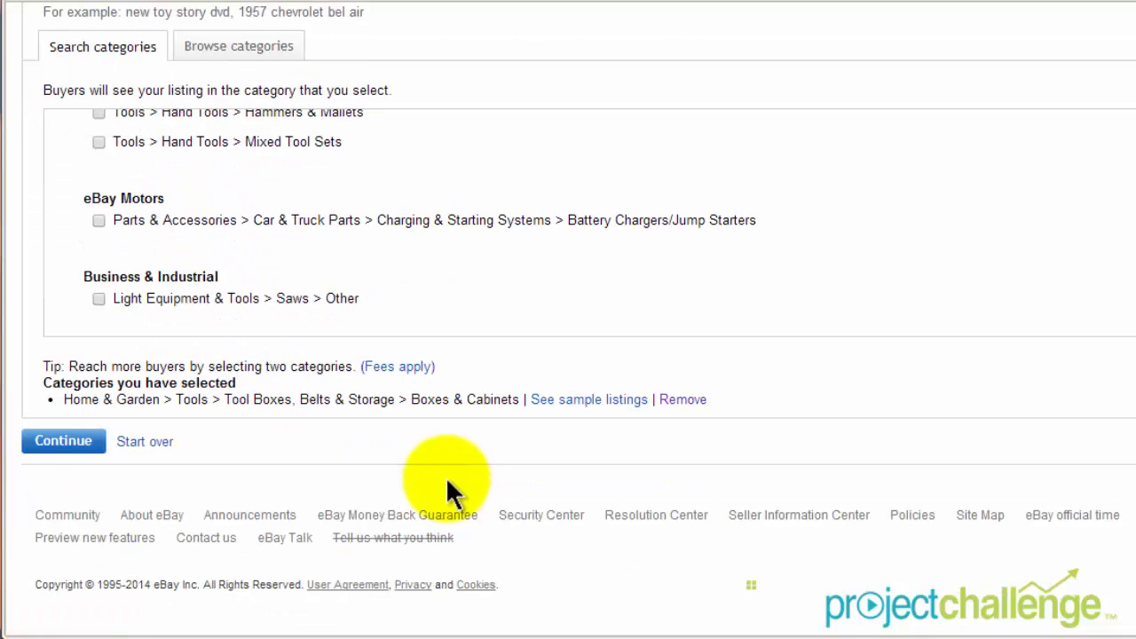
pyautogui.click(62, 441)
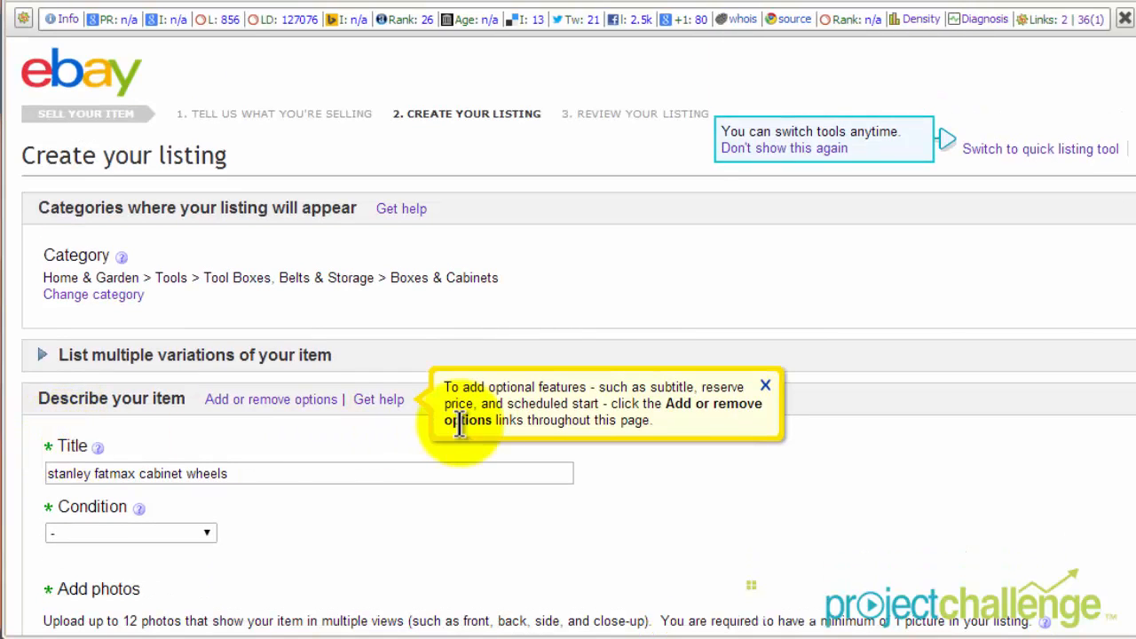
# Step: Open ebay.com in a second browser tab and go to the My eBay summary
pyautogui.scroll(-3, 466, 424)
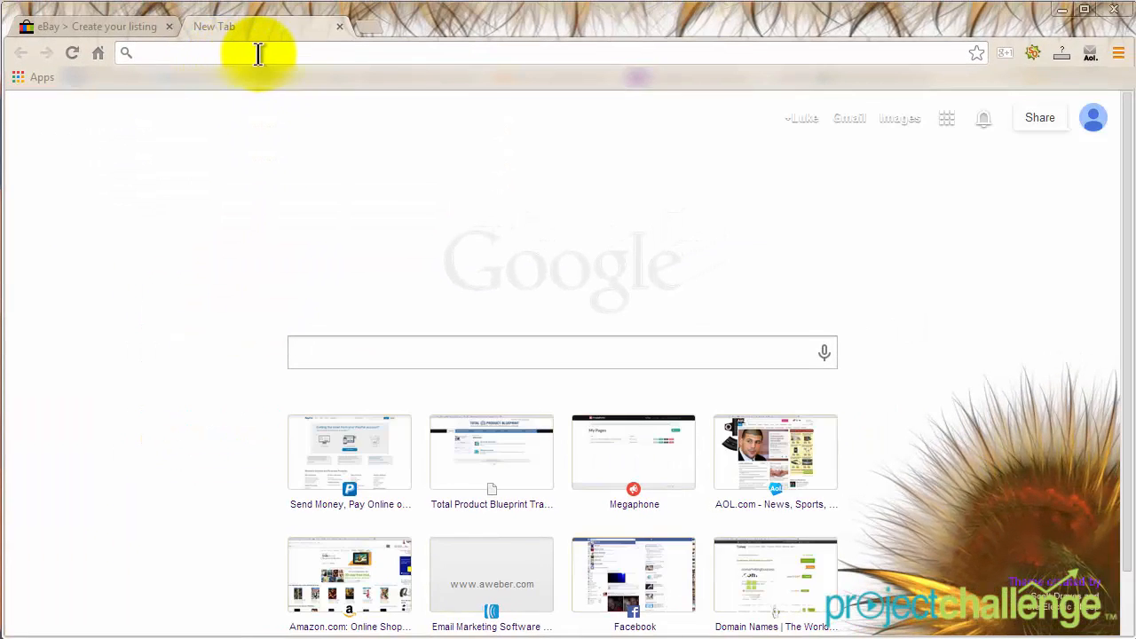
pyautogui.click(259, 52)
pyautogui.write('ebay.com')
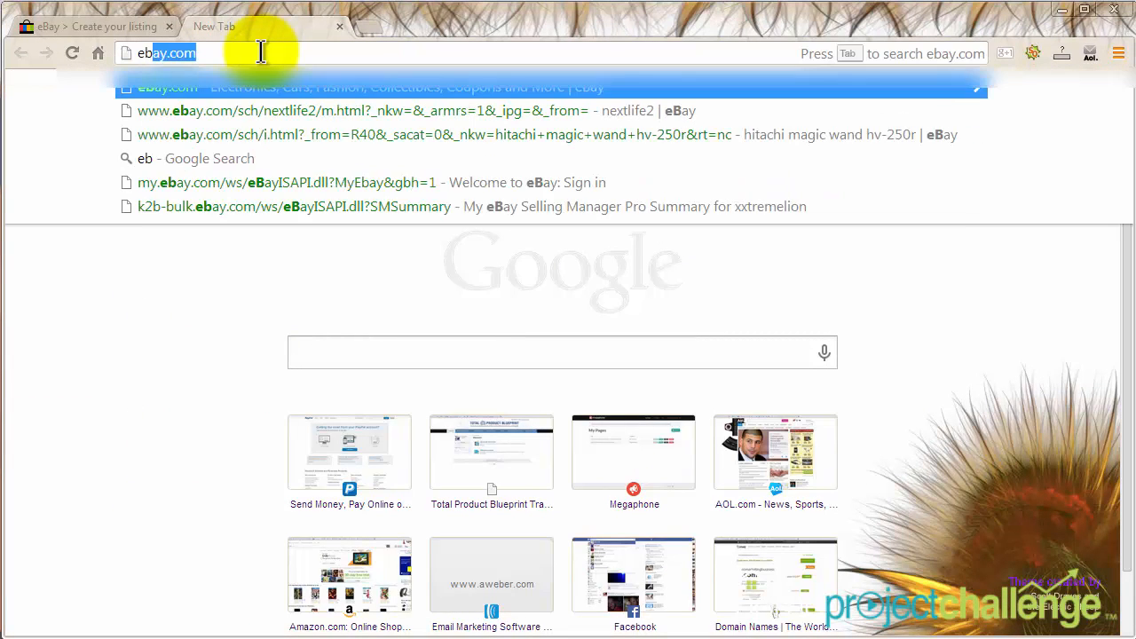
pyautogui.press('Return')
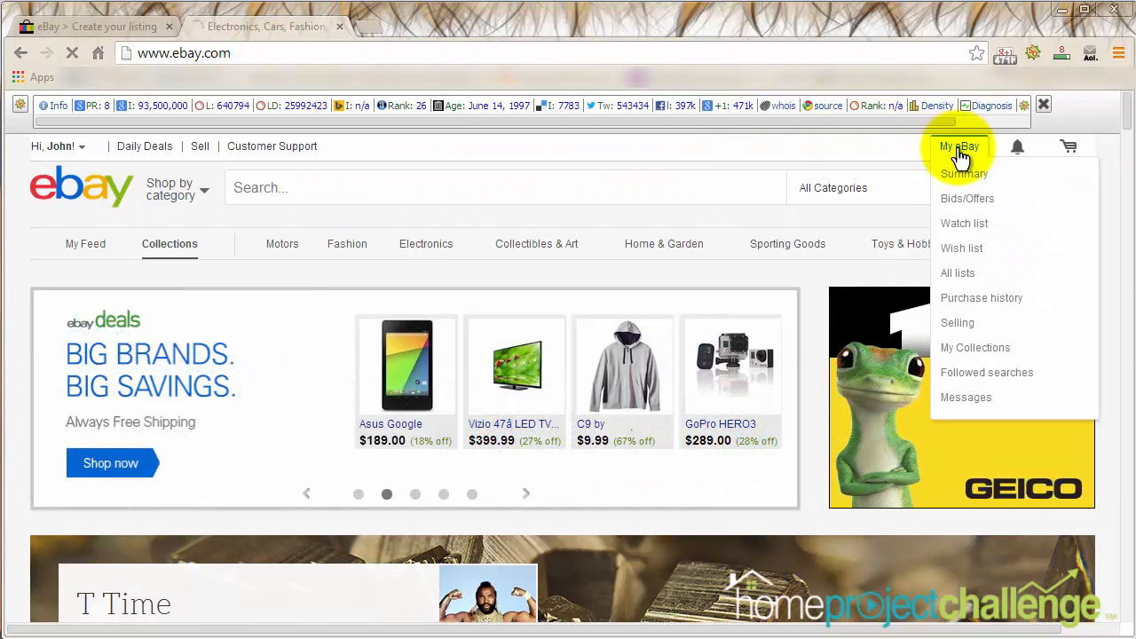
pyautogui.click(958, 149)
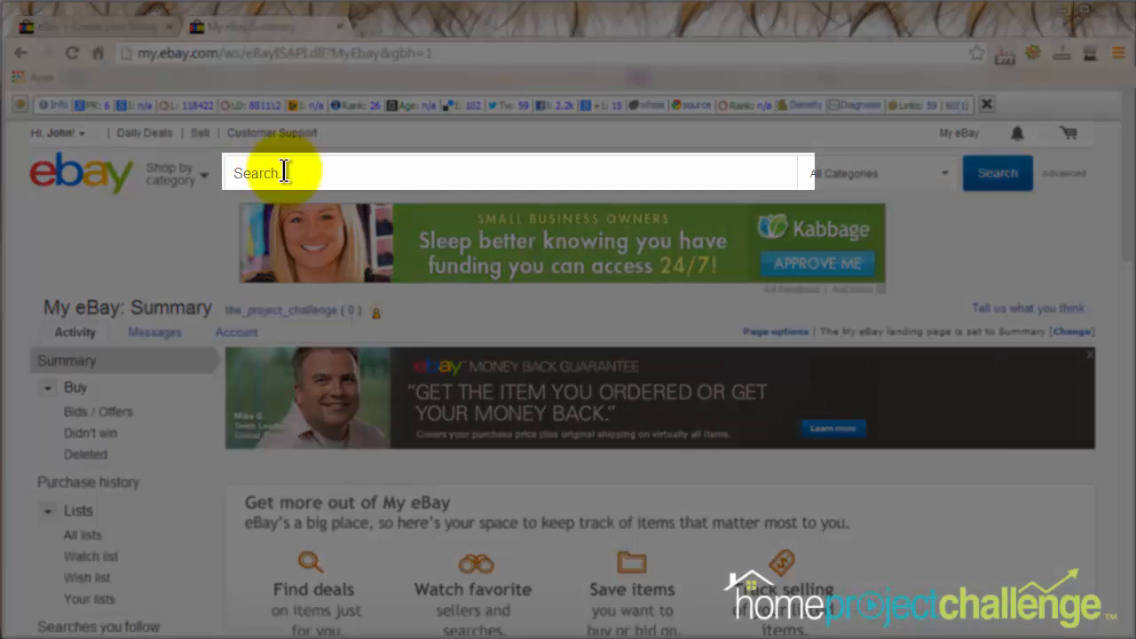
# Step: Search all categories for "stanley fatmax cabinet wheels"
pyautogui.click(284, 171)
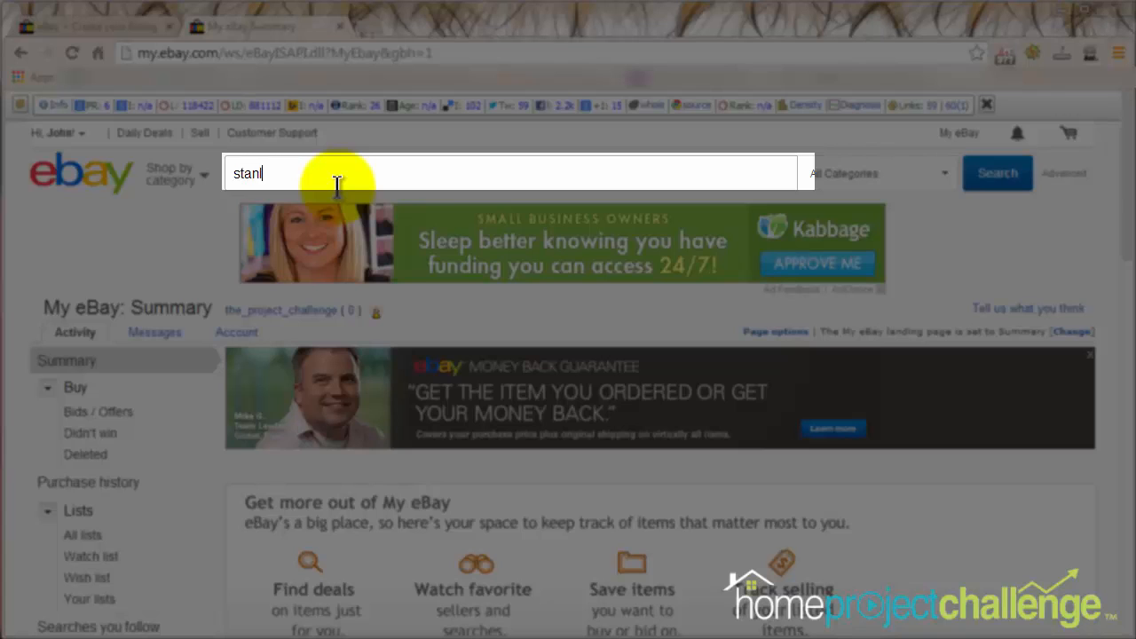
pyautogui.write('stanley ')
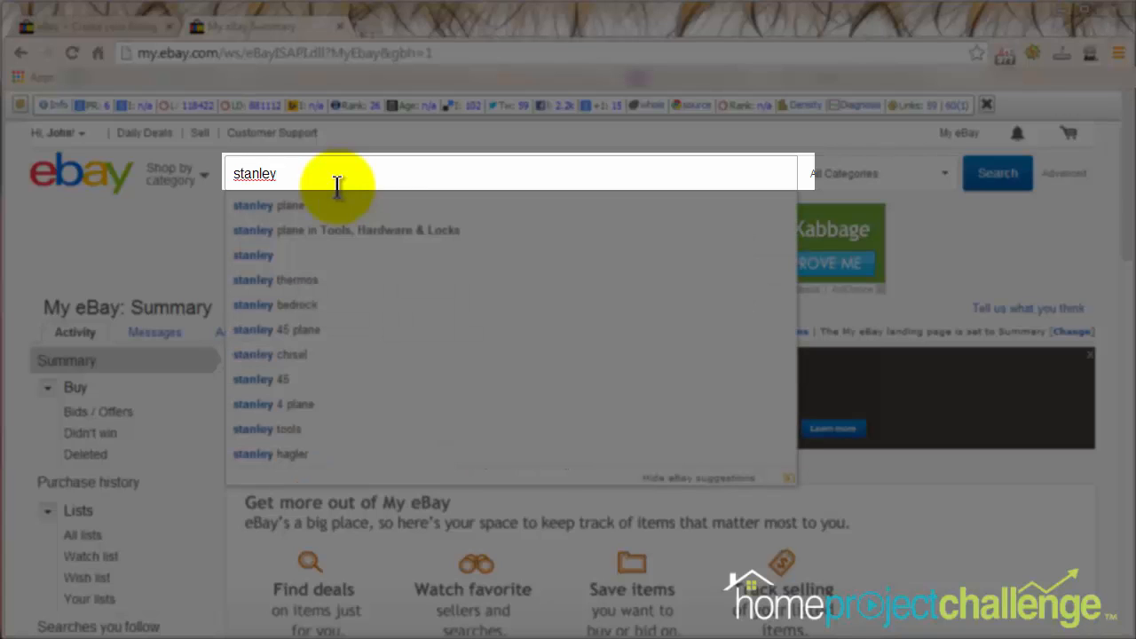
pyautogui.write('fatma')
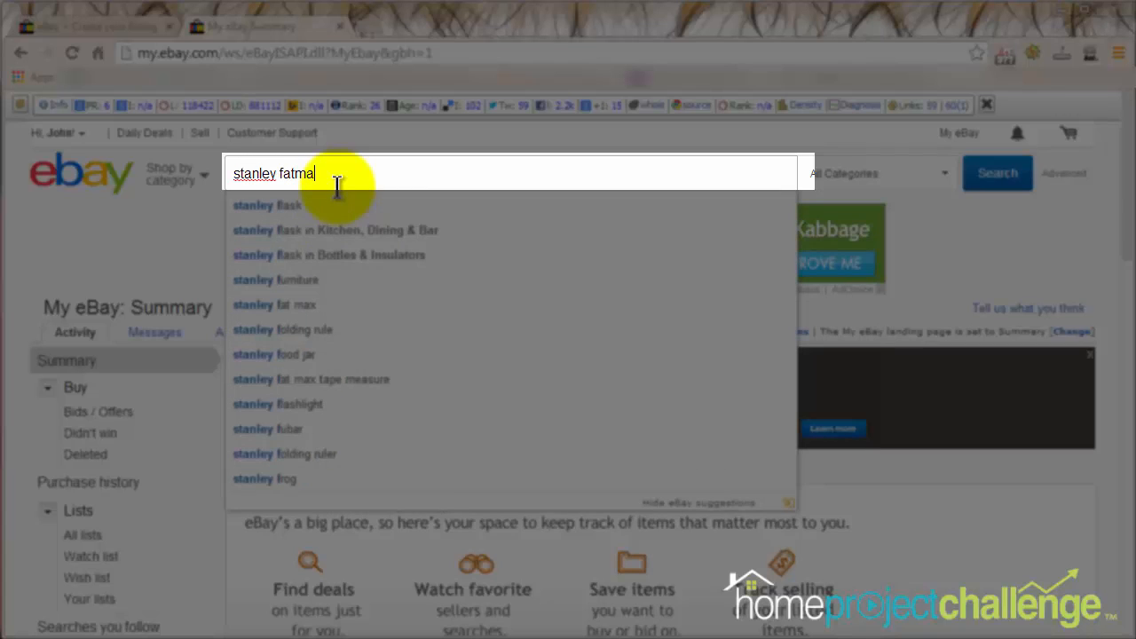
pyautogui.write('x cabinet ')
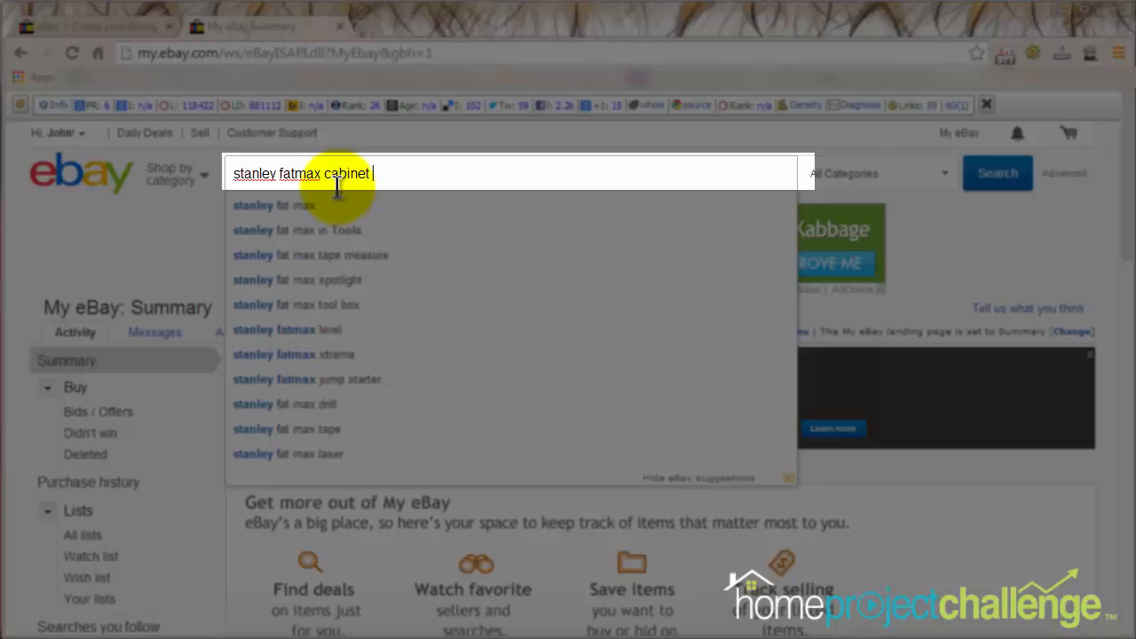
pyautogui.write('eels')
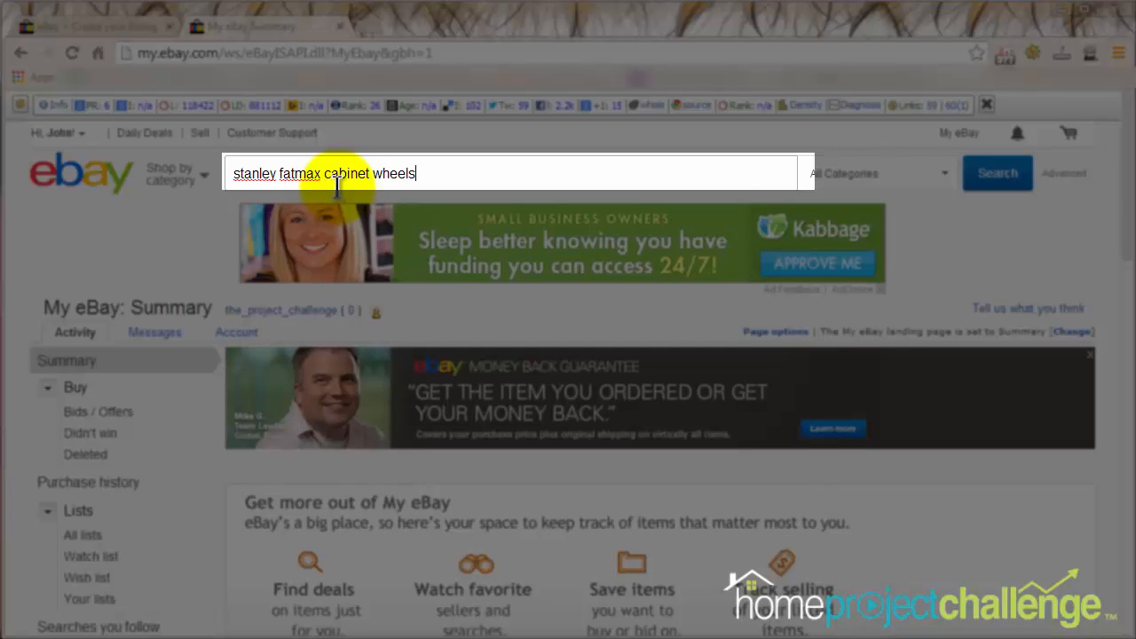
pyautogui.press('Return')
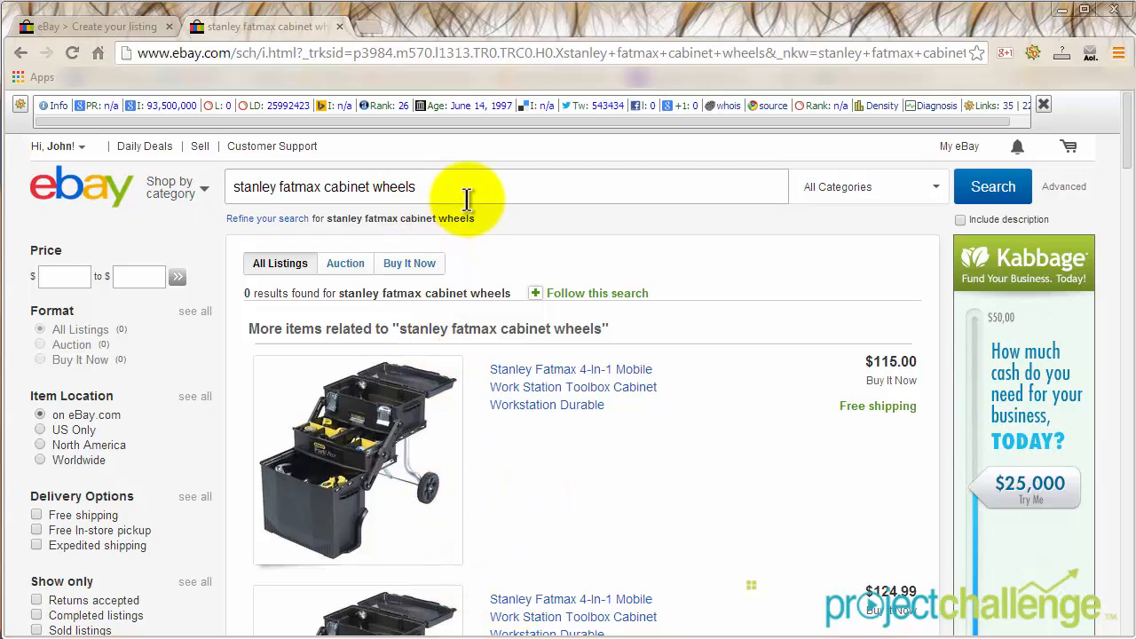
# Step: Shorten the search to "stanley fatmax cabinet" and run it again
pyautogui.press('BackSpace')
pyautogui.press('BackSpace')
pyautogui.press('Return')
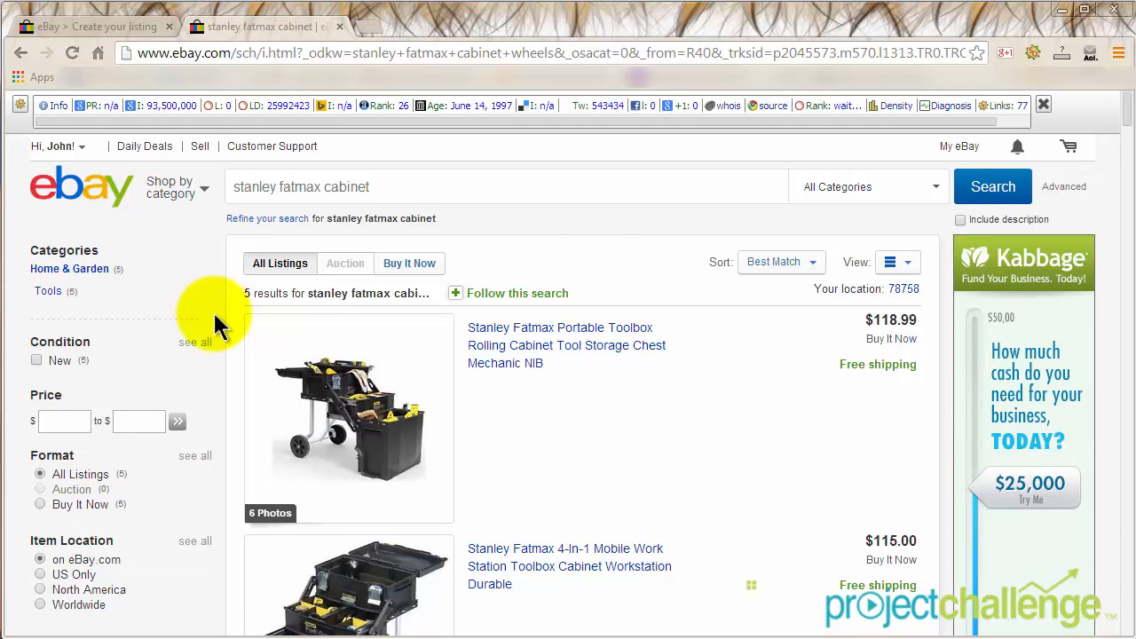
# Step: Examine the matching and related listings for comparable toolbox cabinets, their prices and their shipping terms
pyautogui.scroll(-1, 200, 311)
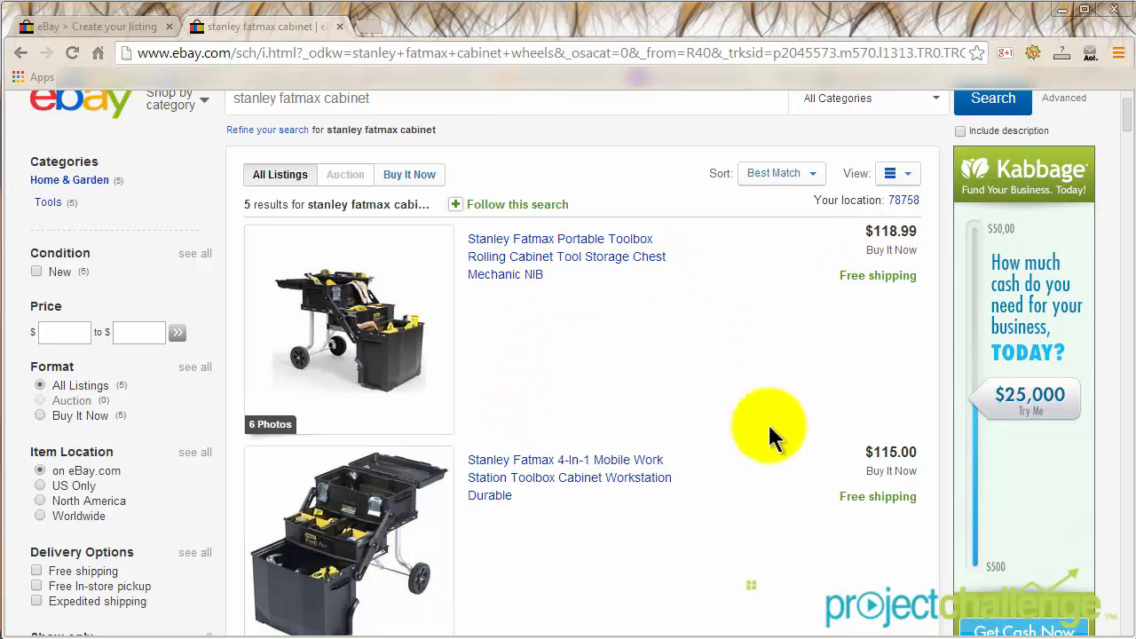
pyautogui.scroll(-5, 543, 494)
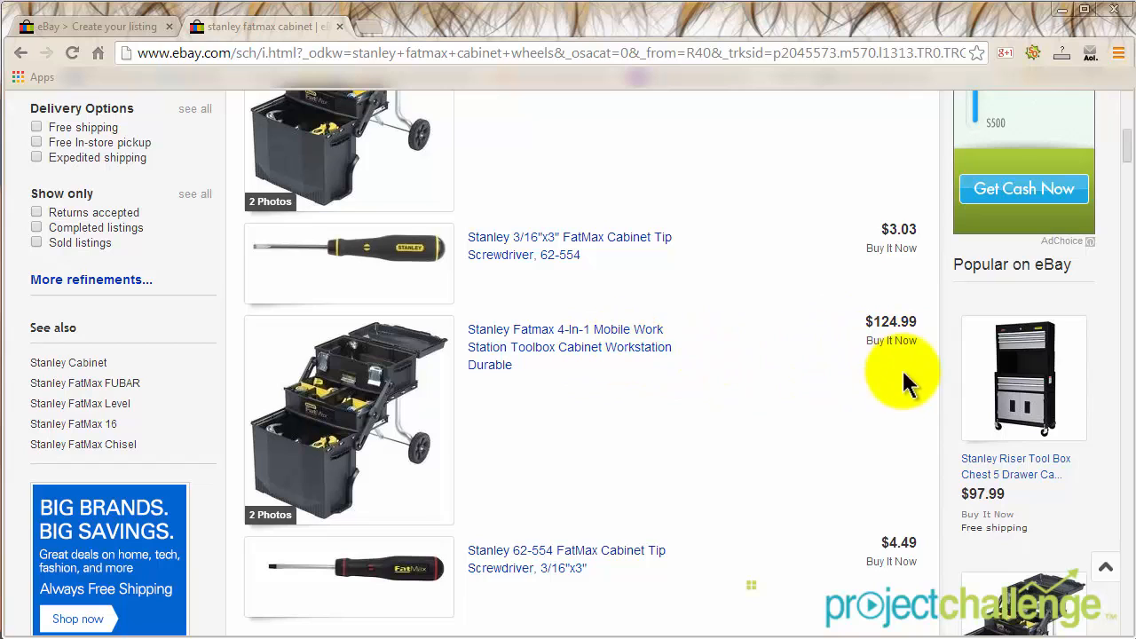
pyautogui.scroll(-4, 588, 432)
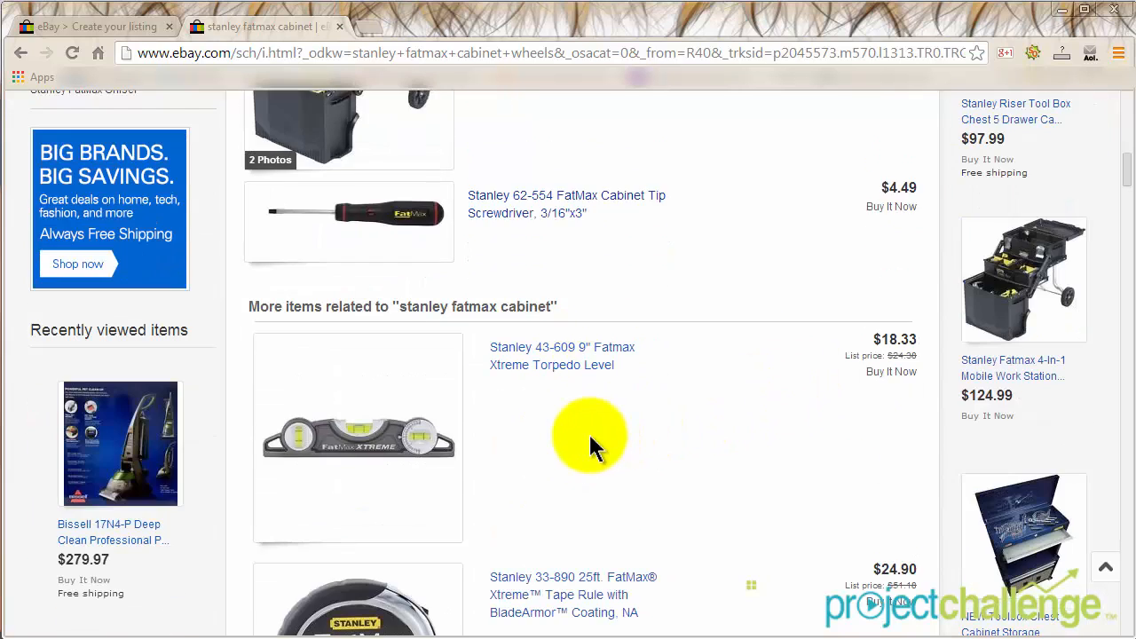
pyautogui.scroll(5, 588, 433)
pyautogui.scroll(4, 589, 435)
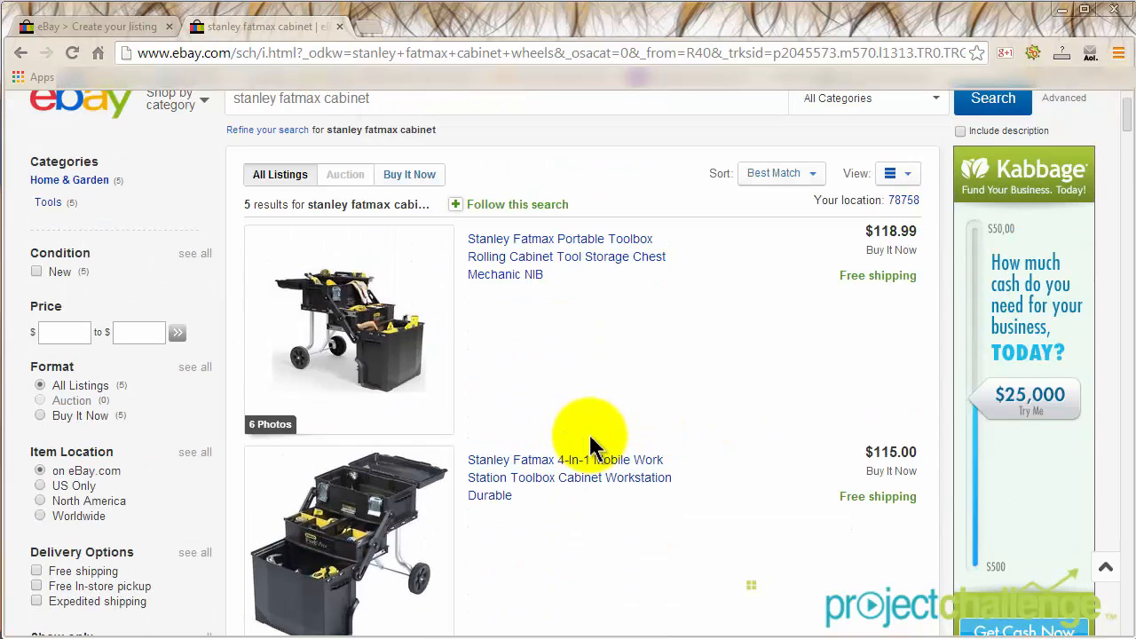
pyautogui.scroll(1, 589, 441)
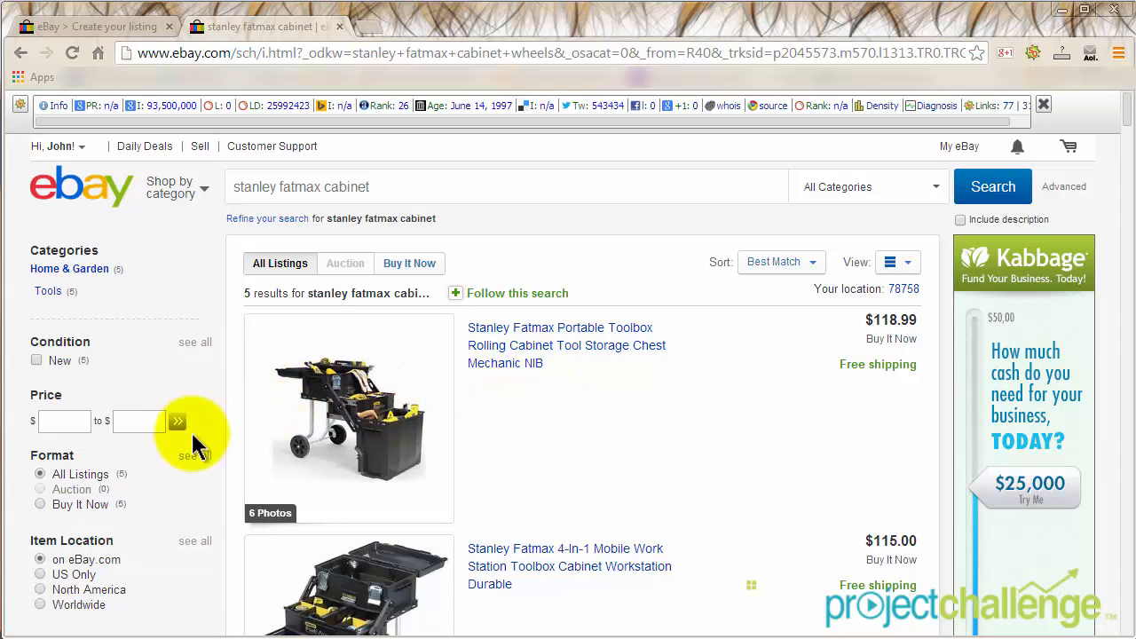
# Step: Limit the results to sold listings and examine the comparable toolbox cabinets' sale dates, prices and shipping terms
pyautogui.scroll(-4, 193, 437)
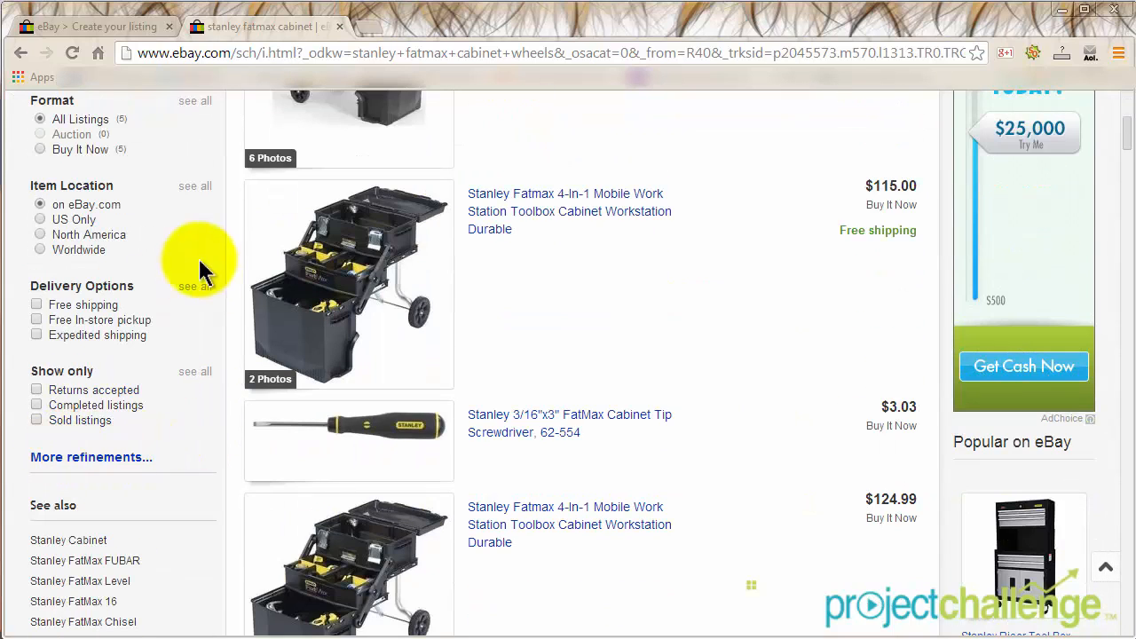
pyautogui.click(34, 422)
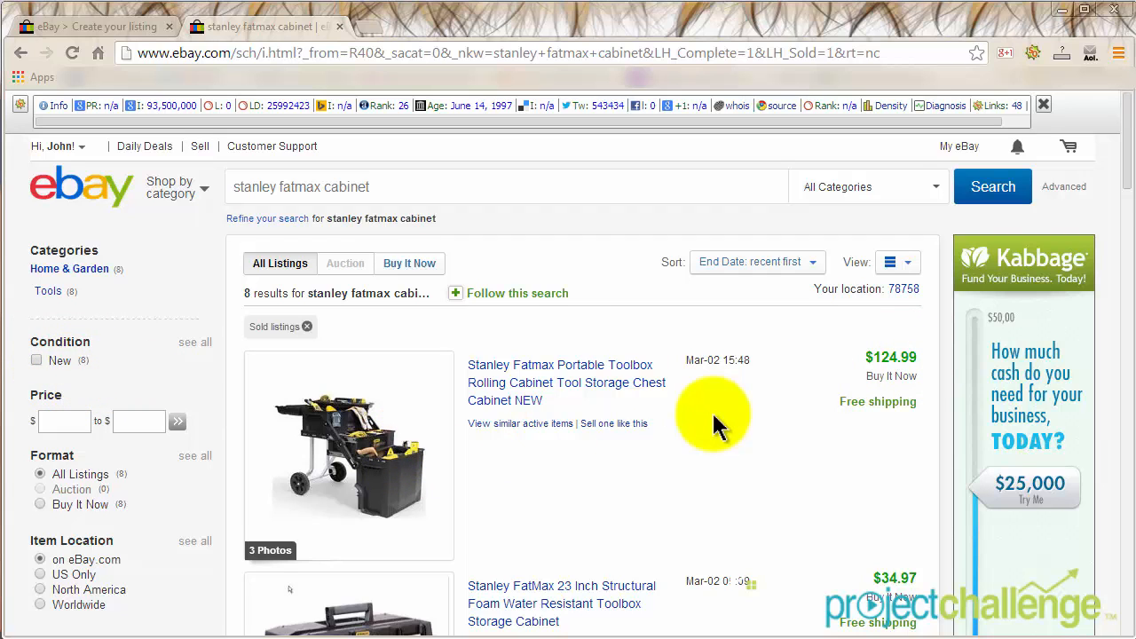
pyautogui.scroll(-1, 712, 411)
pyautogui.scroll(-4, 586, 370)
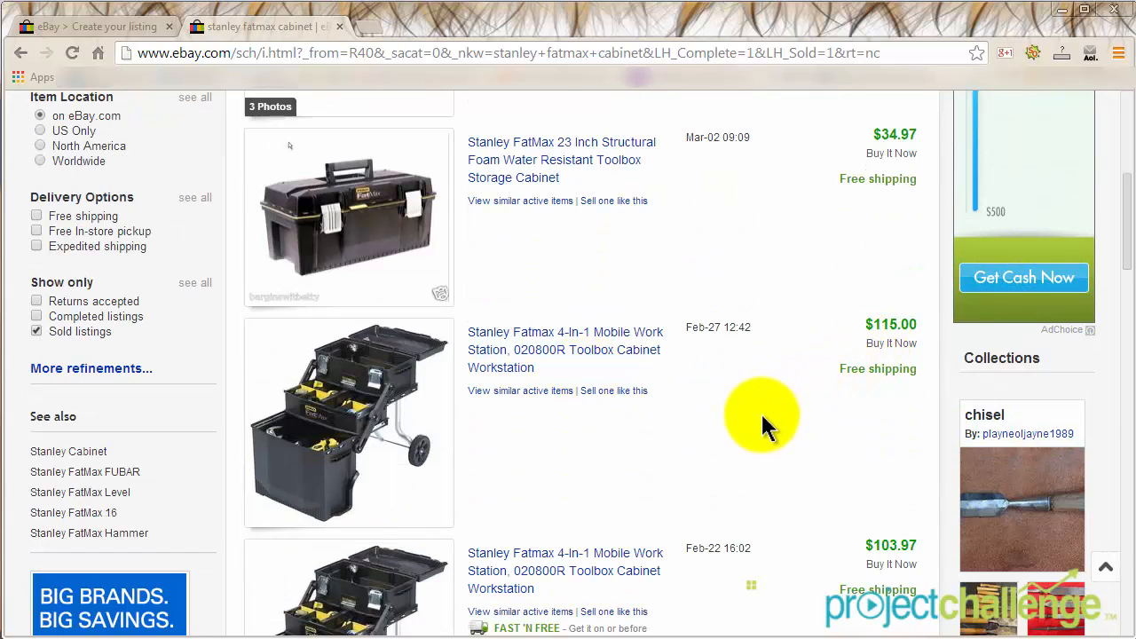
pyautogui.scroll(-3, 766, 423)
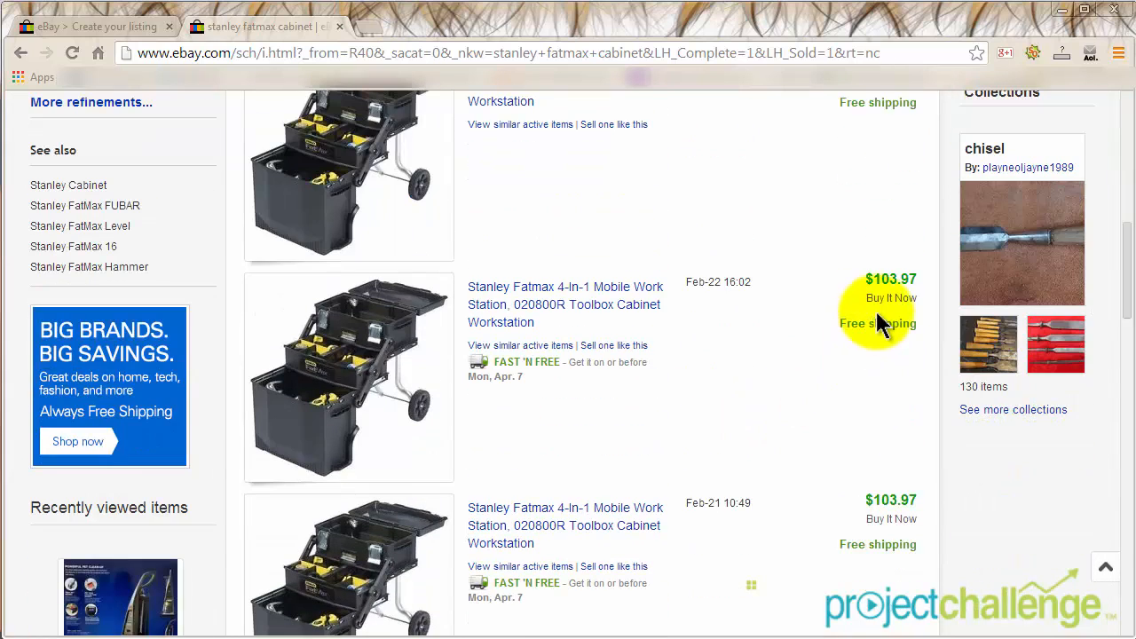
pyautogui.scroll(-2, 848, 415)
pyautogui.scroll(-2, 843, 444)
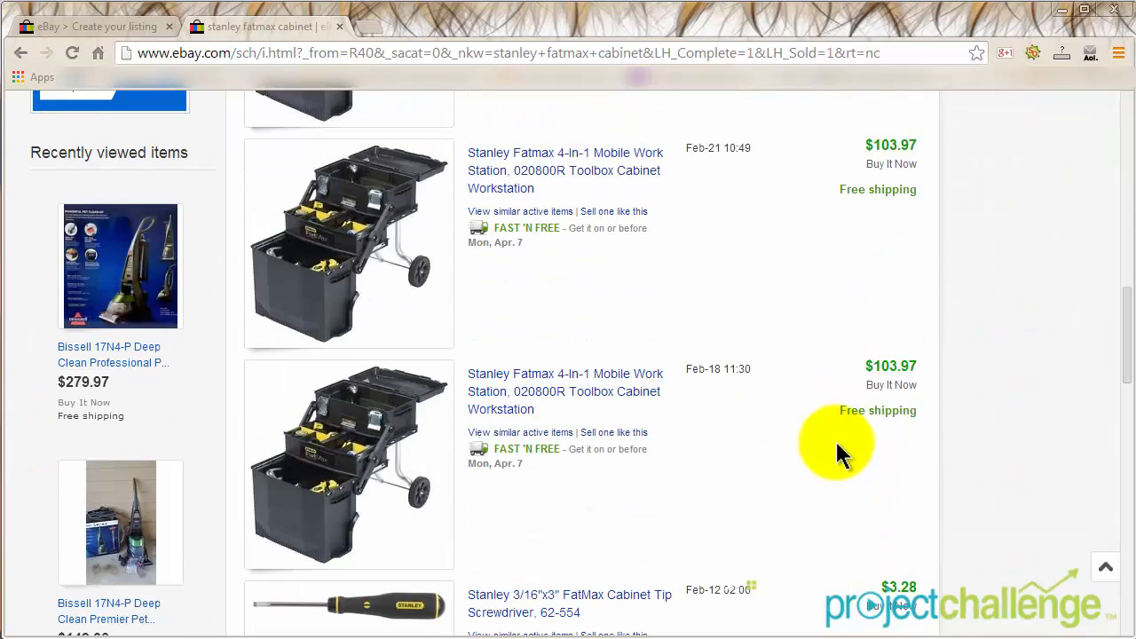
pyautogui.scroll(-2, 811, 462)
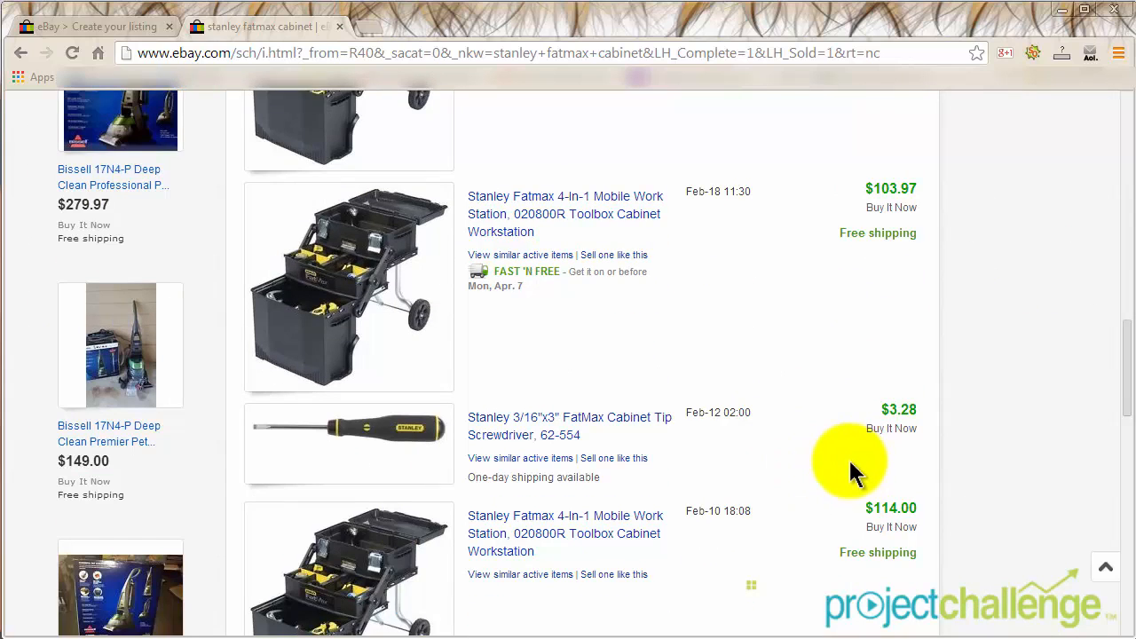
pyautogui.scroll(-2, 843, 470)
pyautogui.scroll(10, 848, 481)
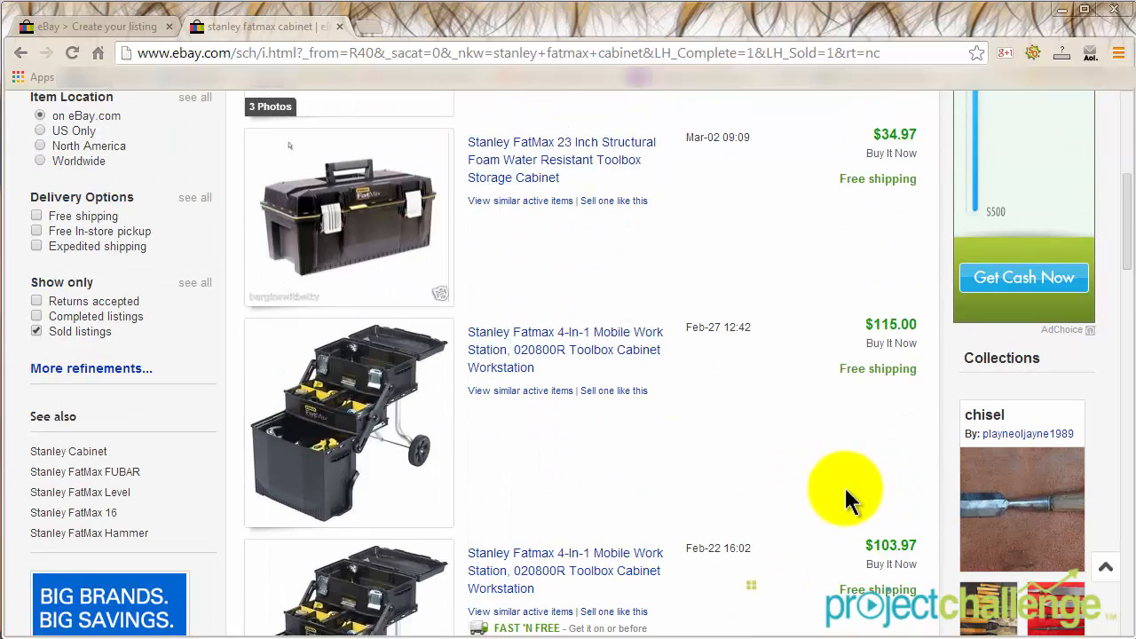
pyautogui.scroll(2, 844, 485)
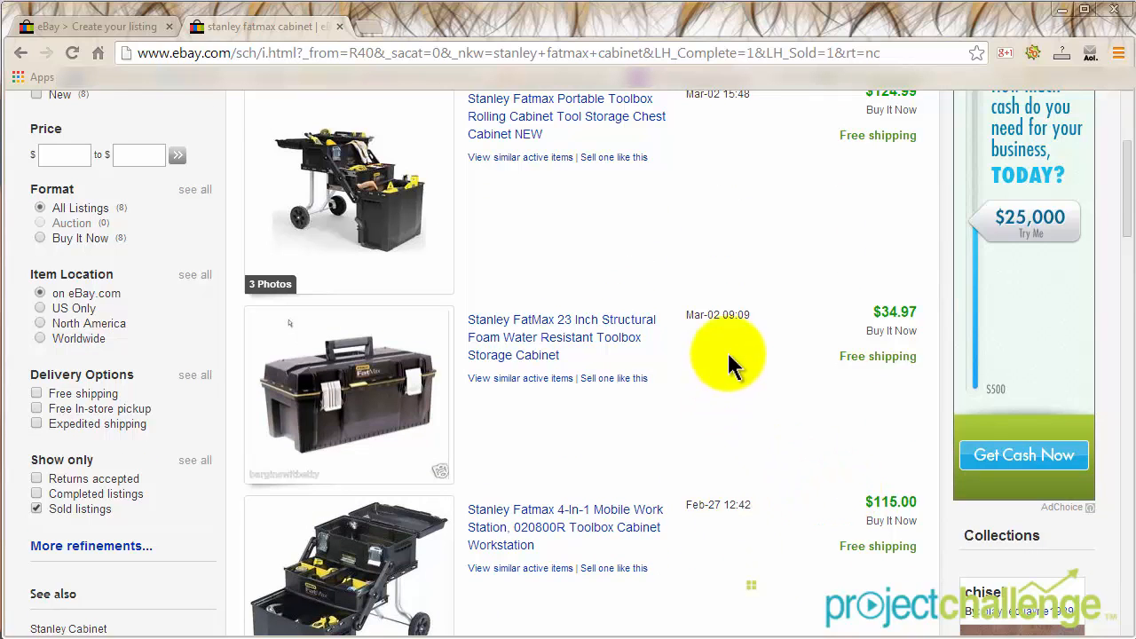
pyautogui.scroll(2, 786, 404)
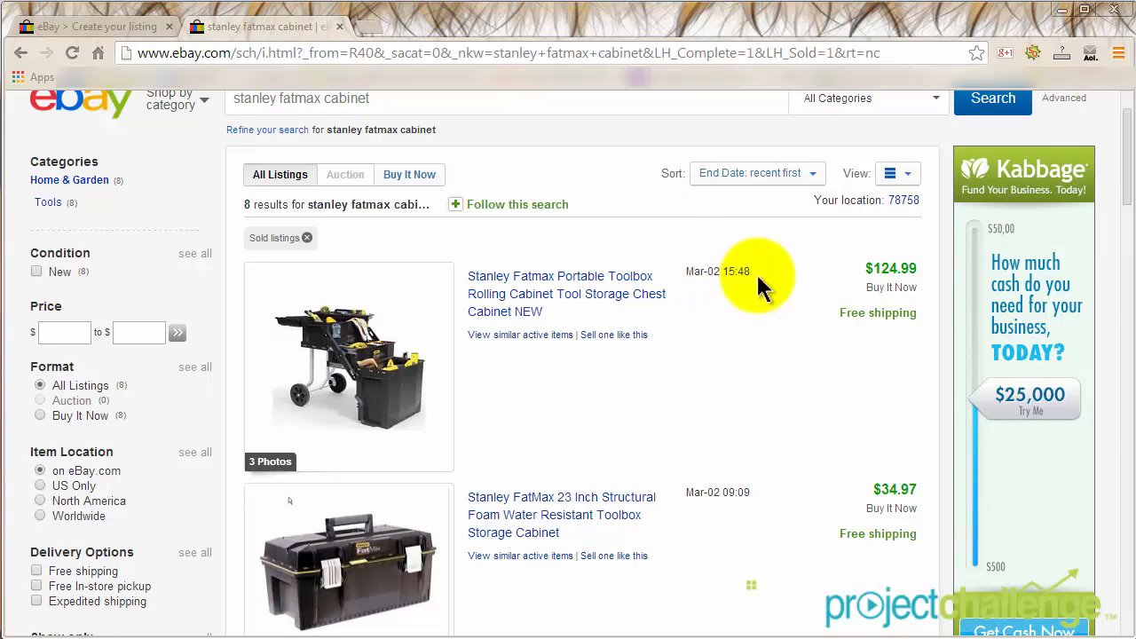
pyautogui.scroll(1, 702, 284)
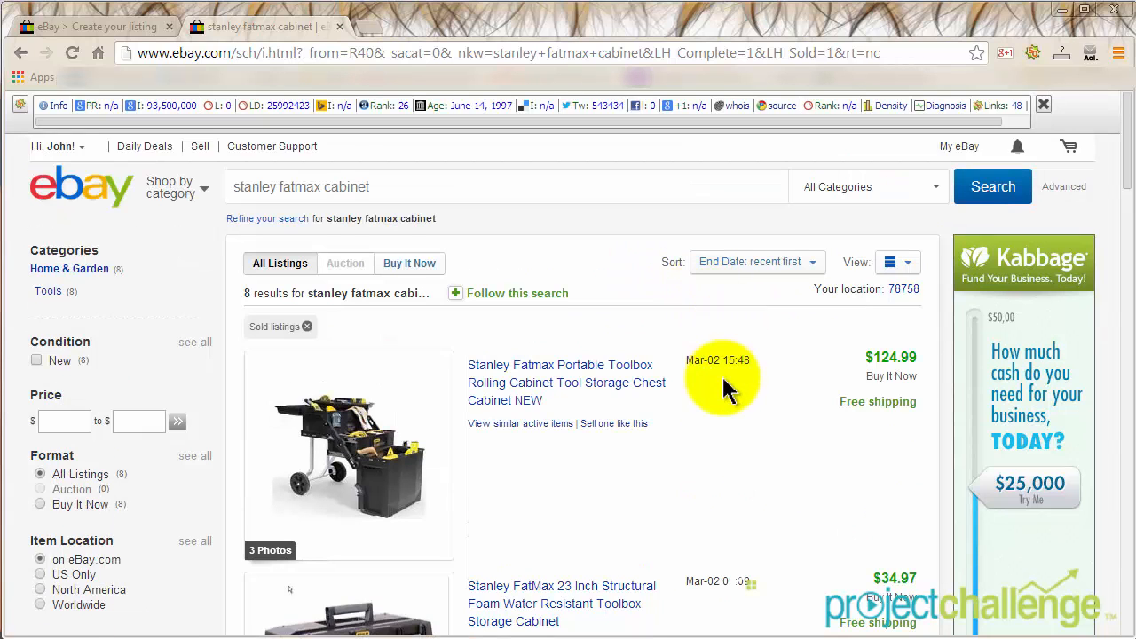
pyautogui.scroll(-1, 723, 380)
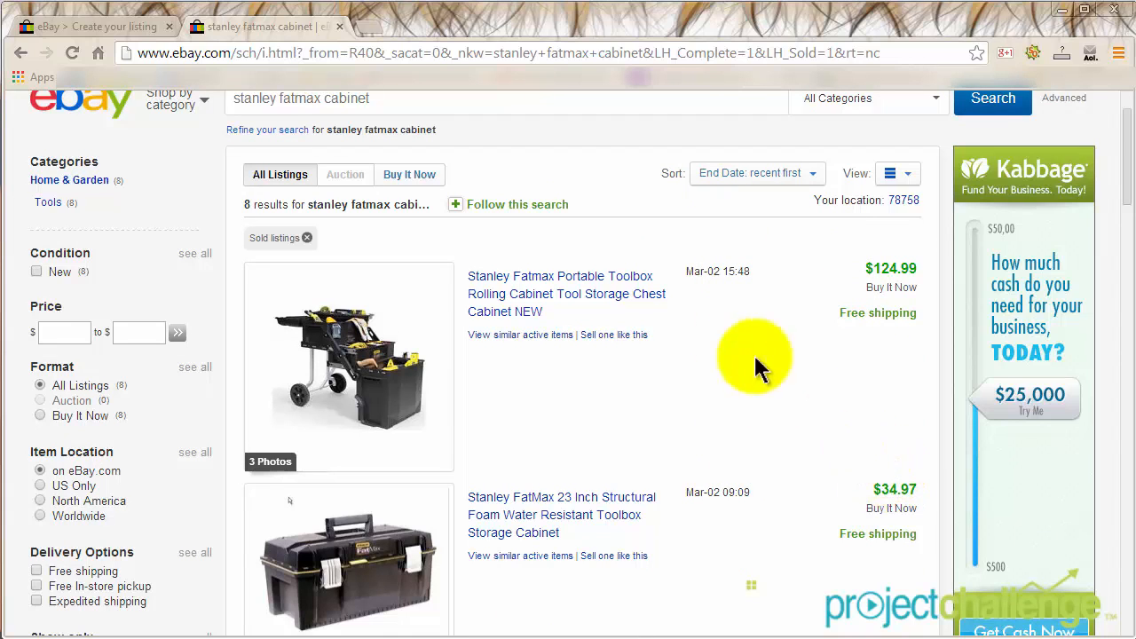
# Step: Open the most recently sold Stanley Fatmax Portable Toolbox listing and read its description, feature list, shipping restrictions and dimensions
pyautogui.click(583, 305)
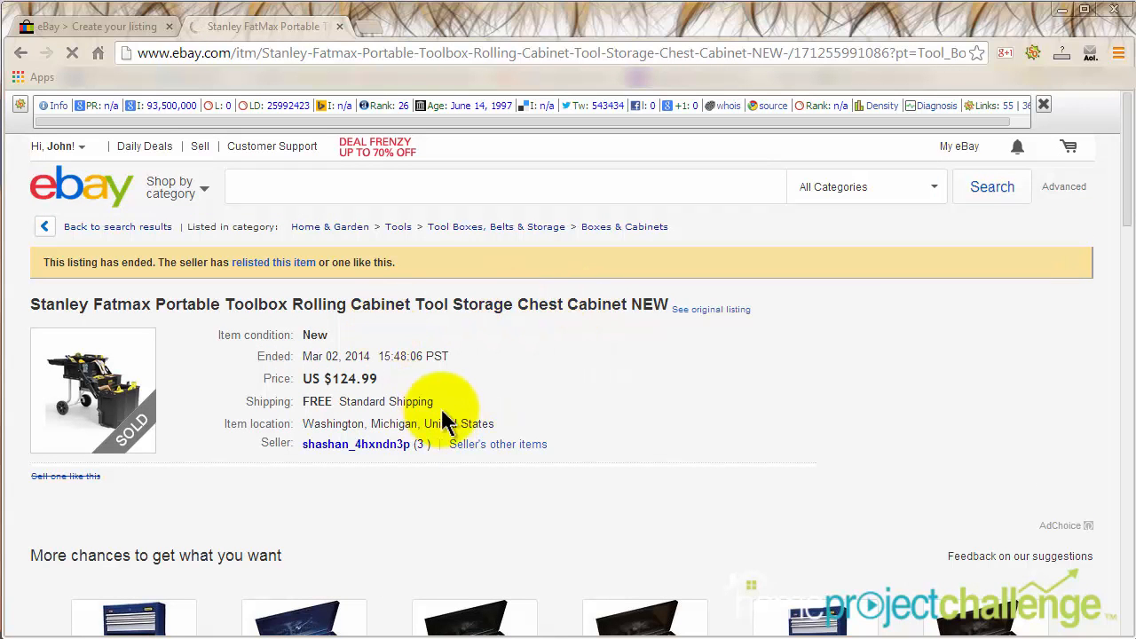
pyautogui.scroll(-3, 571, 453)
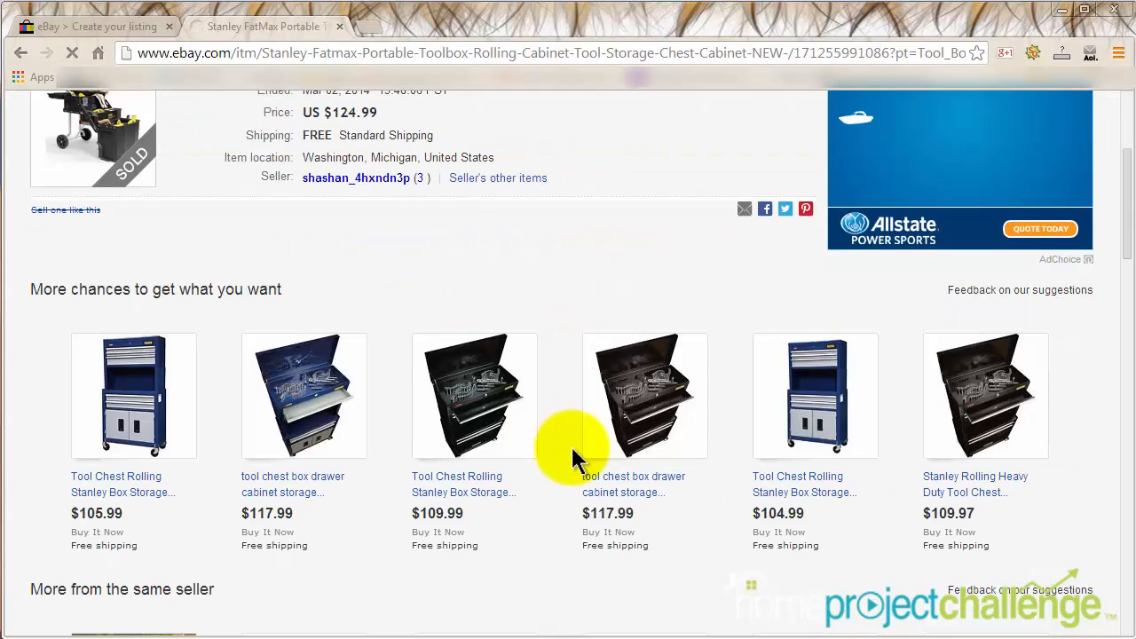
pyautogui.scroll(-4, 572, 457)
pyautogui.scroll(-5, 570, 446)
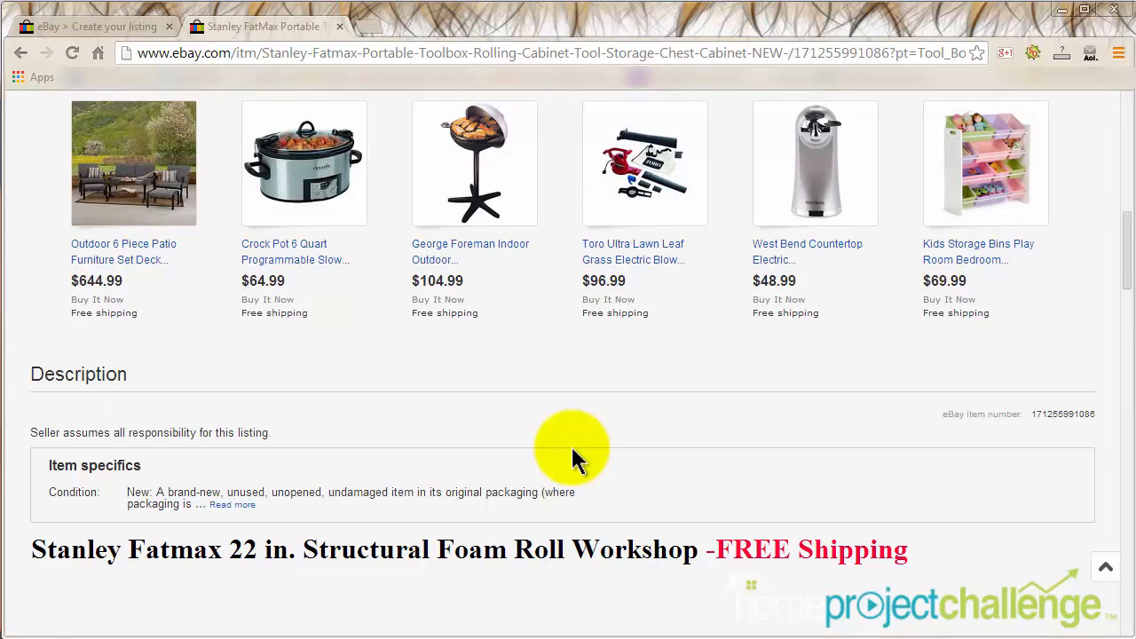
pyautogui.scroll(-1, 572, 446)
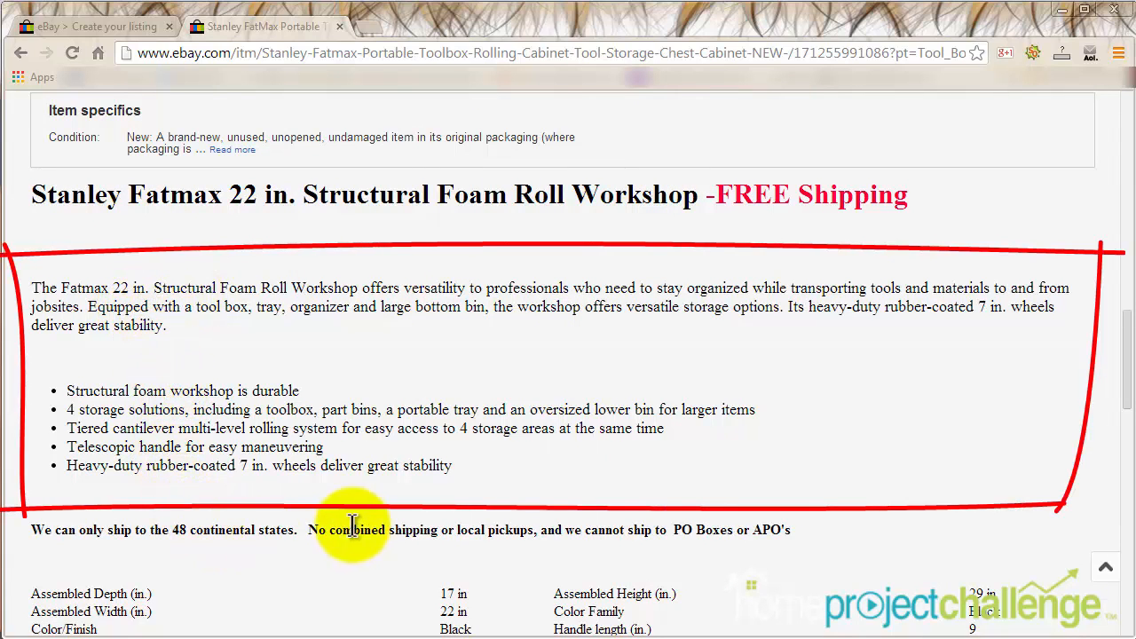
pyautogui.scroll(-2, 577, 522)
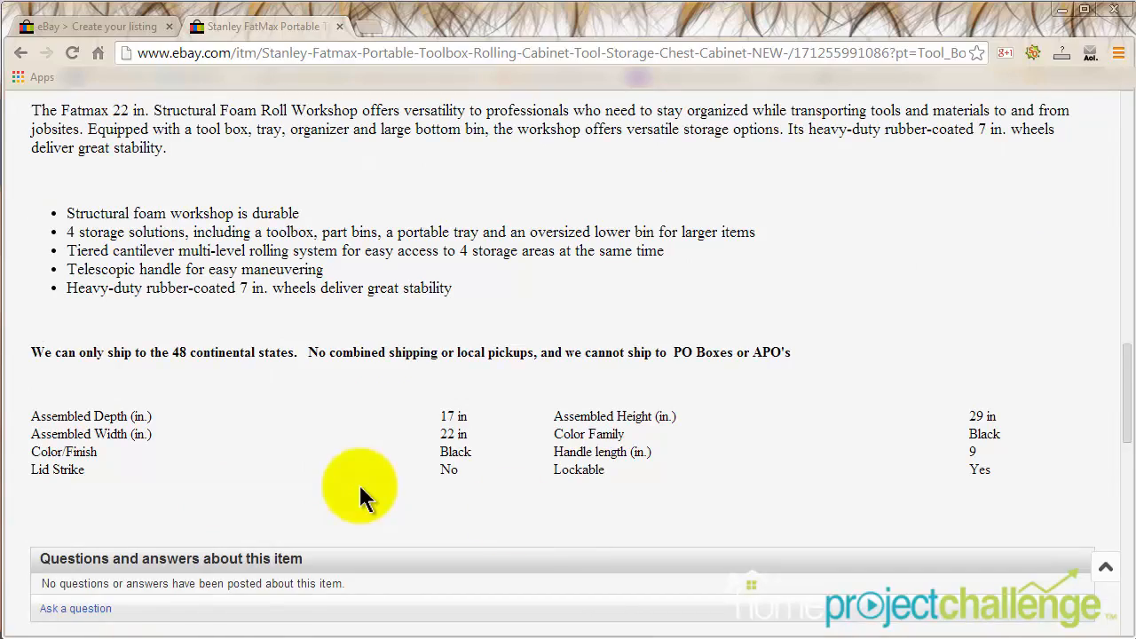
pyautogui.scroll(-1, 361, 493)
# Step: Copy the sold listing's title without "NEW" and replace the draft listing's title with "Stanley Fatmax Portable Toolbox Rolling Cabinet Tool Storage Chest Cabinet"
pyautogui.scroll(8, 360, 492)
pyautogui.scroll(8, 361, 492)
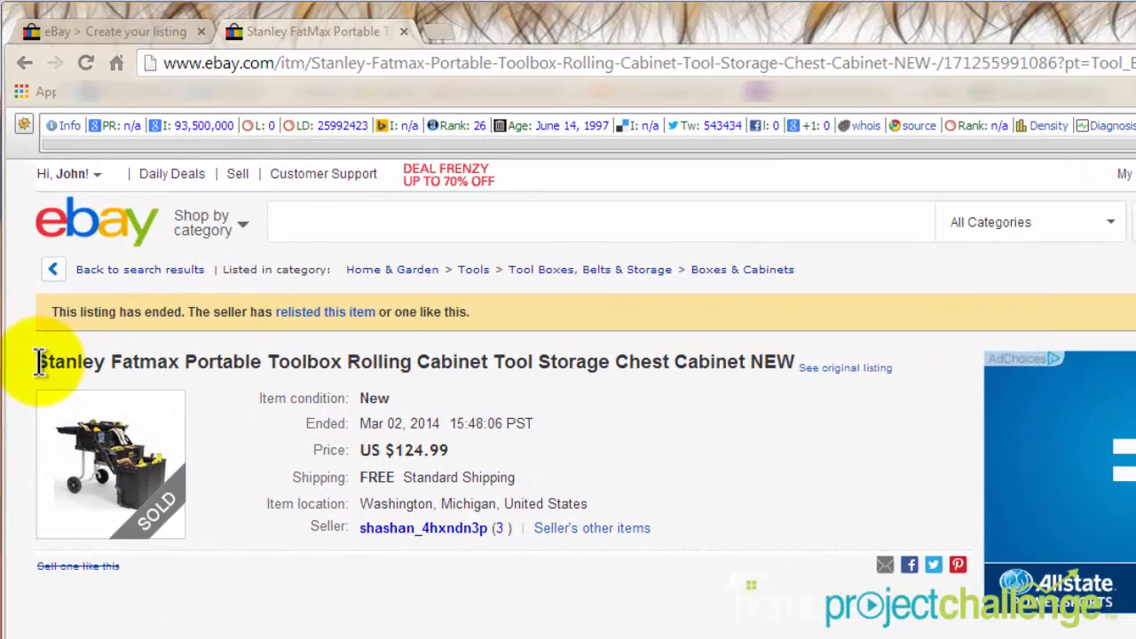
pyautogui.moveTo(39, 362); pyautogui.dragTo(754, 365)
pyautogui.hotkey('ctrl', 'c')
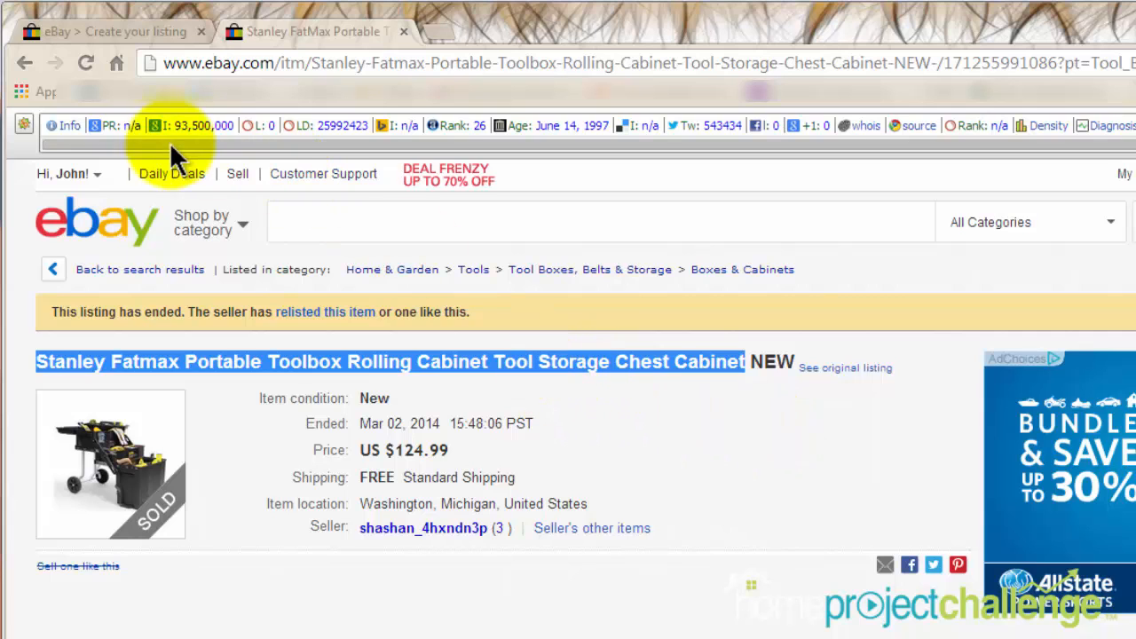
pyautogui.click(102, 31)
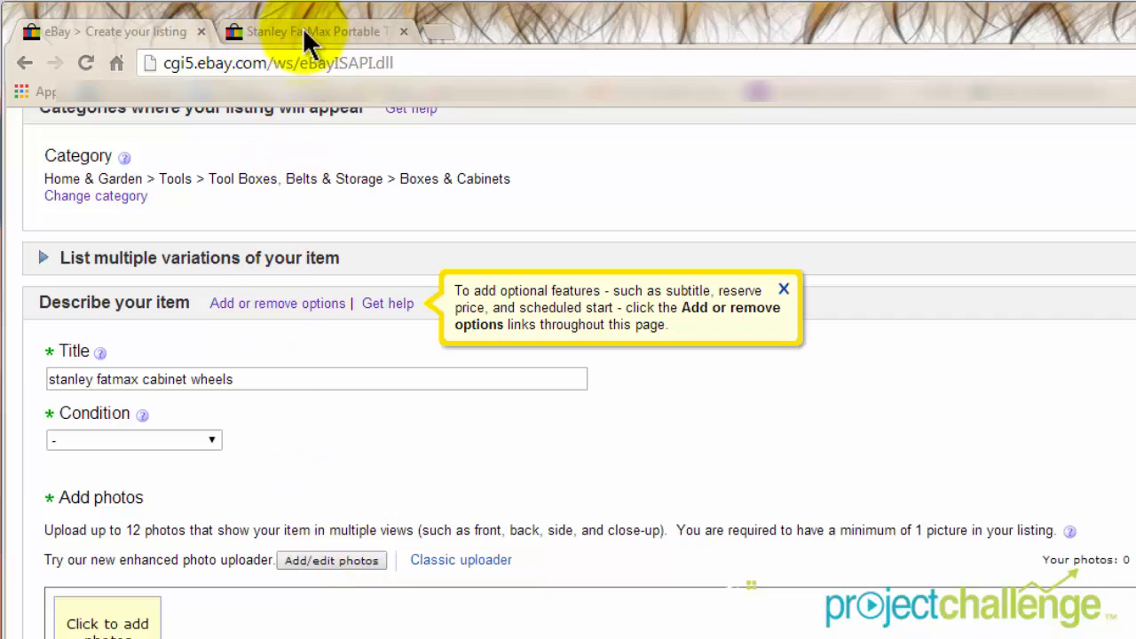
pyautogui.tripleClick(167, 383)
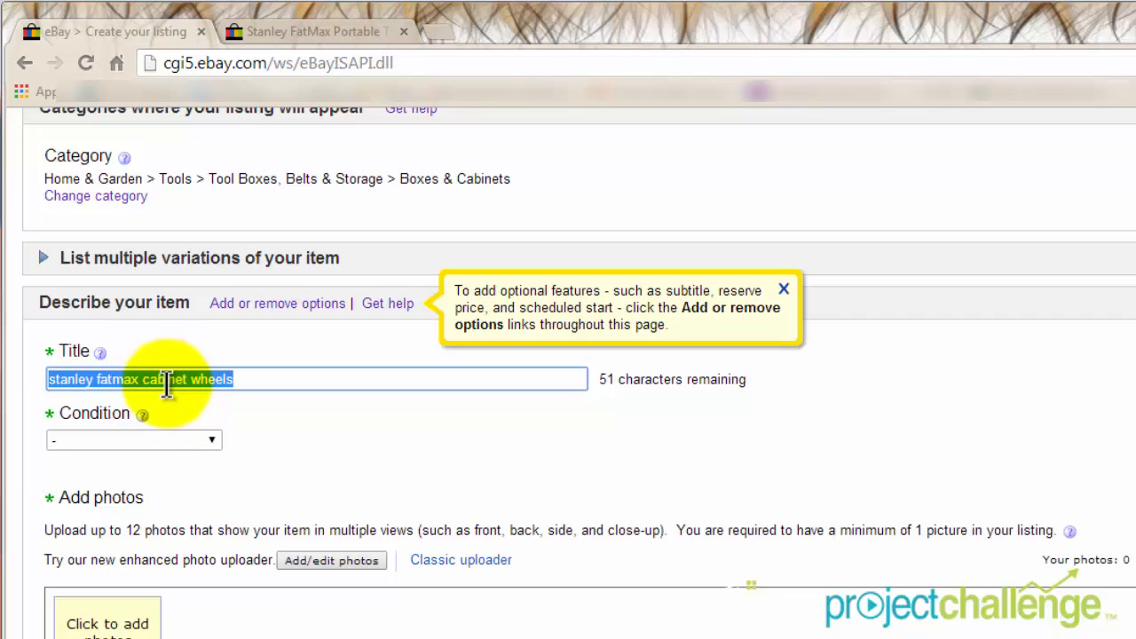
pyautogui.hotkey('ctrl', 'v')
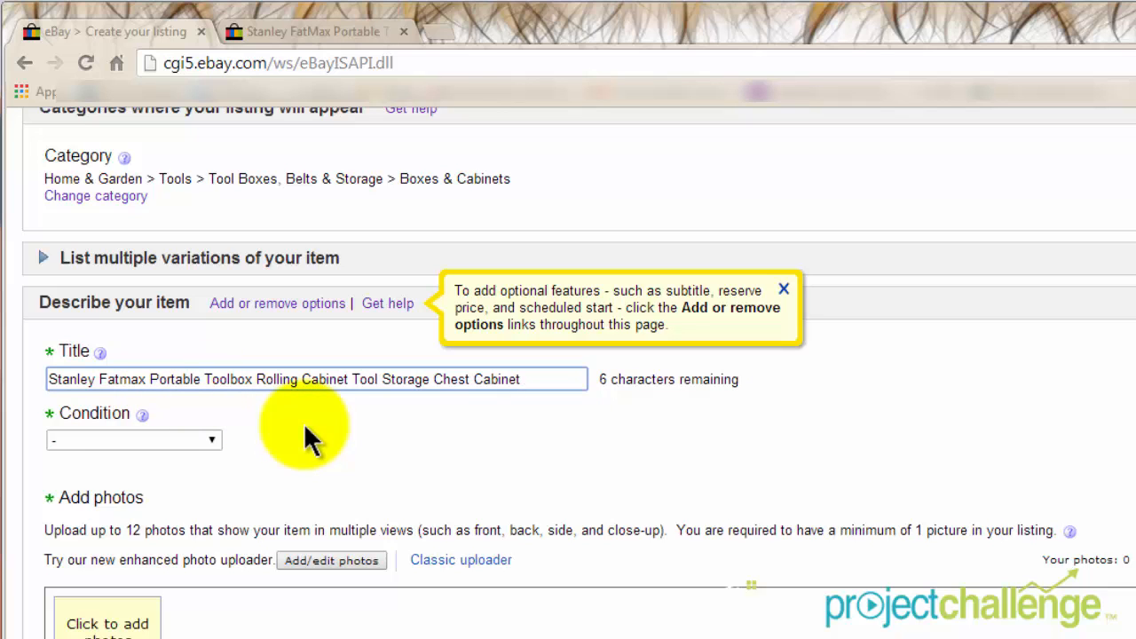
# Step: Set the item condition to Used and enter "Excellent condition!" as the condition description
pyautogui.click(212, 440)
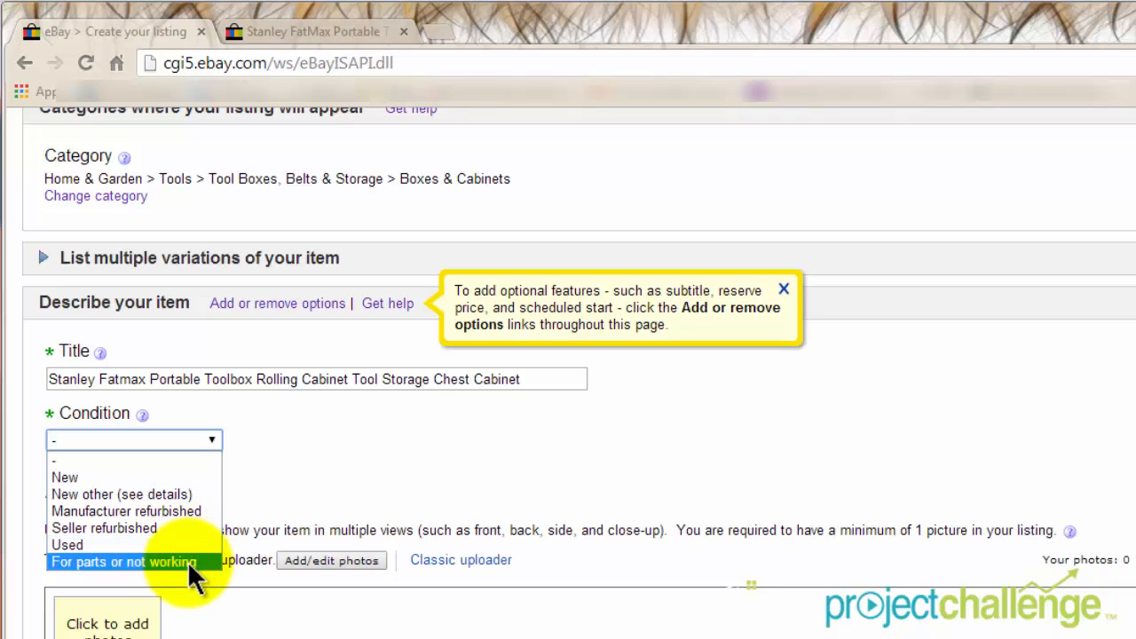
pyautogui.click(90, 543)
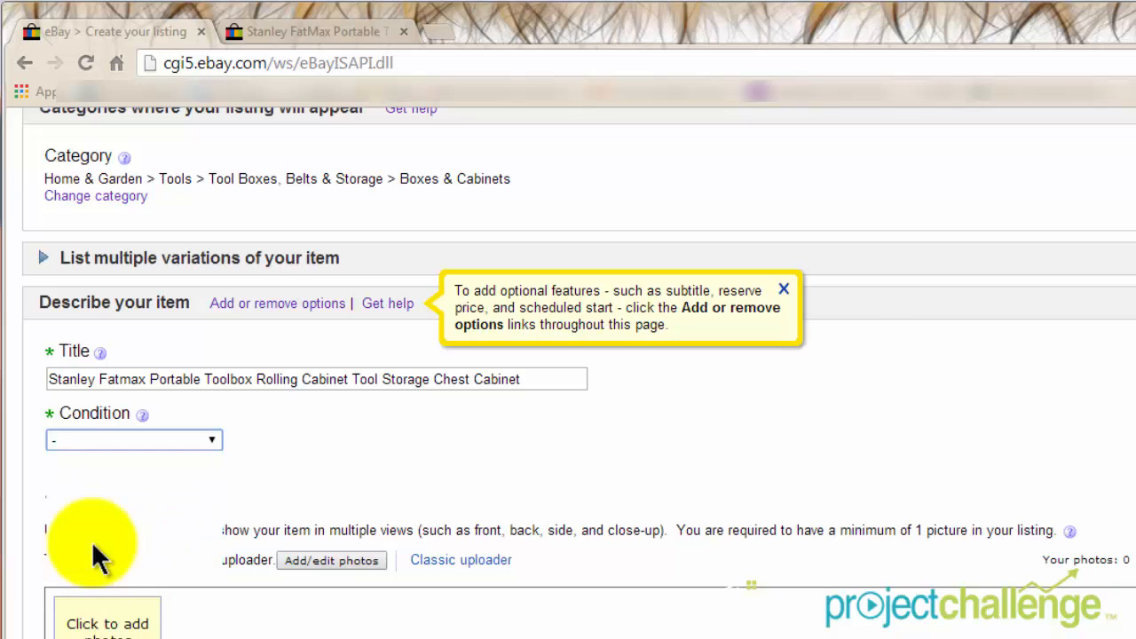
pyautogui.scroll(-3, 91, 533)
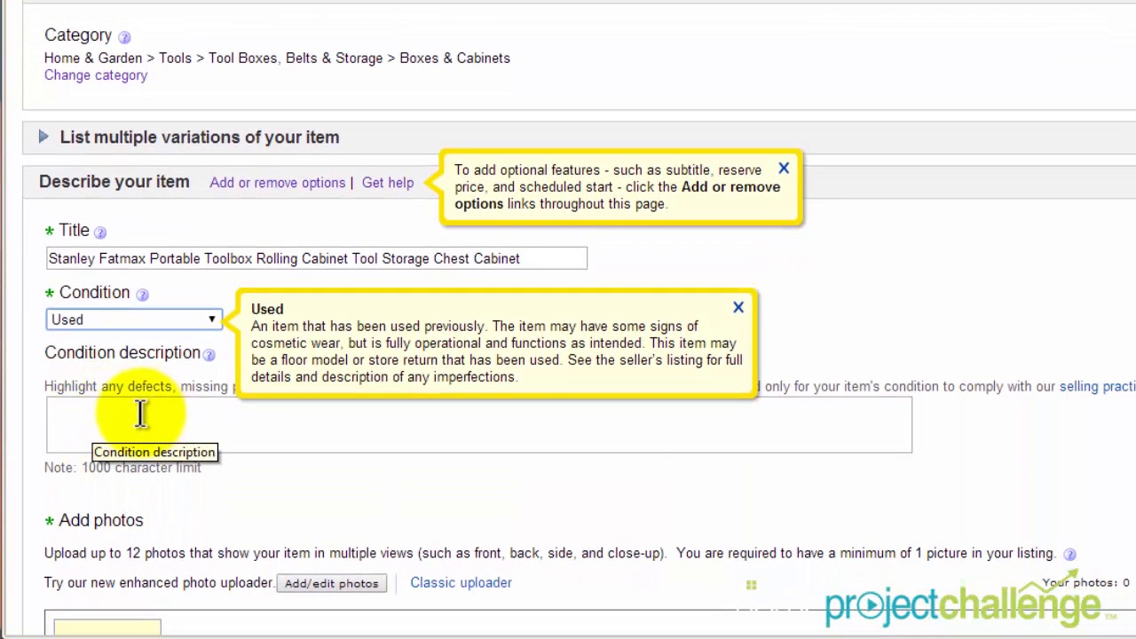
pyautogui.click(248, 421)
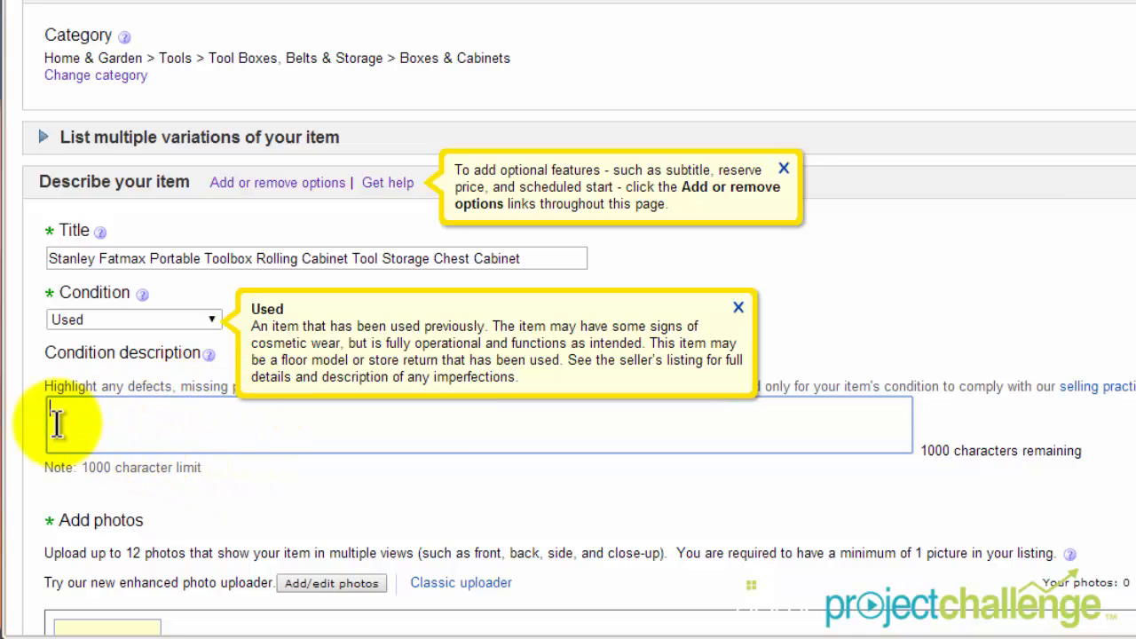
pyautogui.write('xcellent condition!')
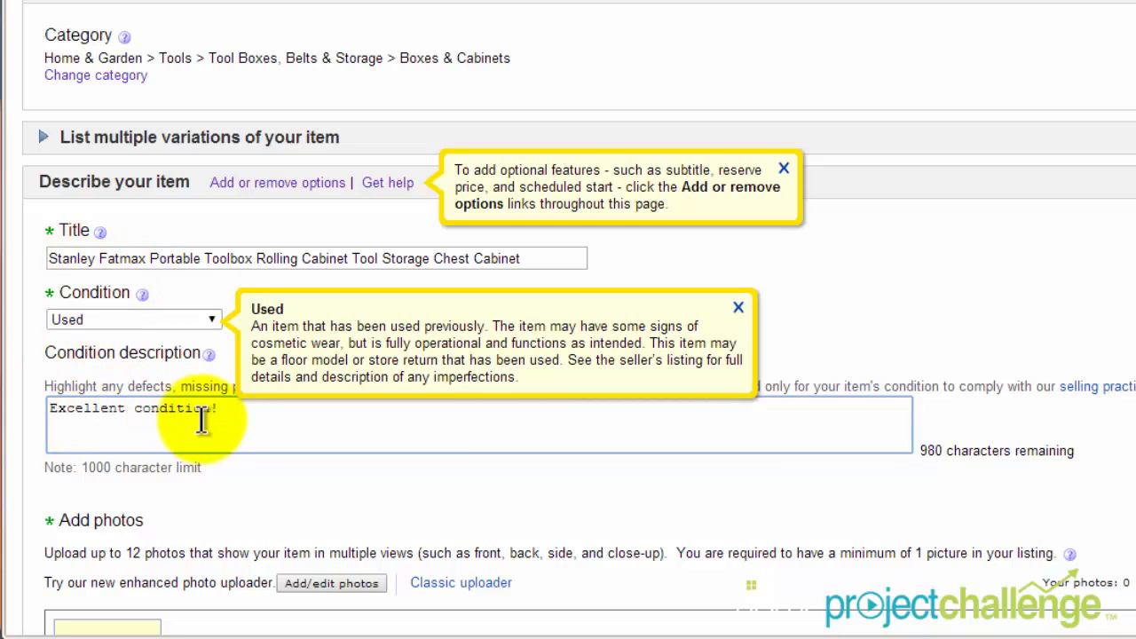
# Step: Open the enhanced photo uploader and add photo 002 from the cabinet's picture folder as the first photo
pyautogui.scroll(-3, 24, 441)
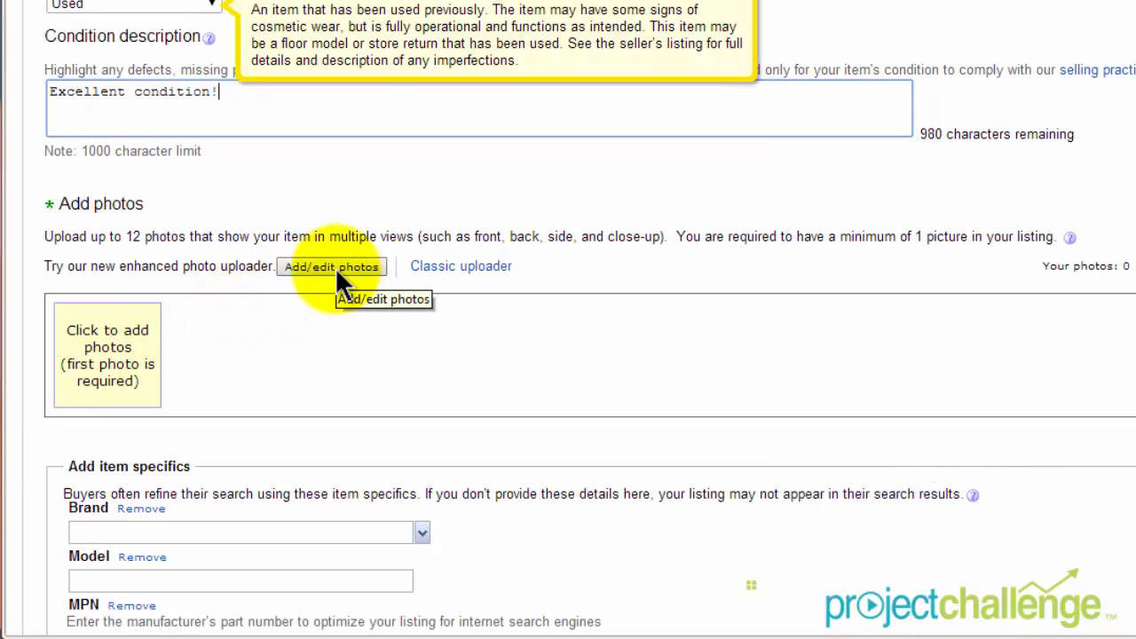
pyautogui.click(335, 267)
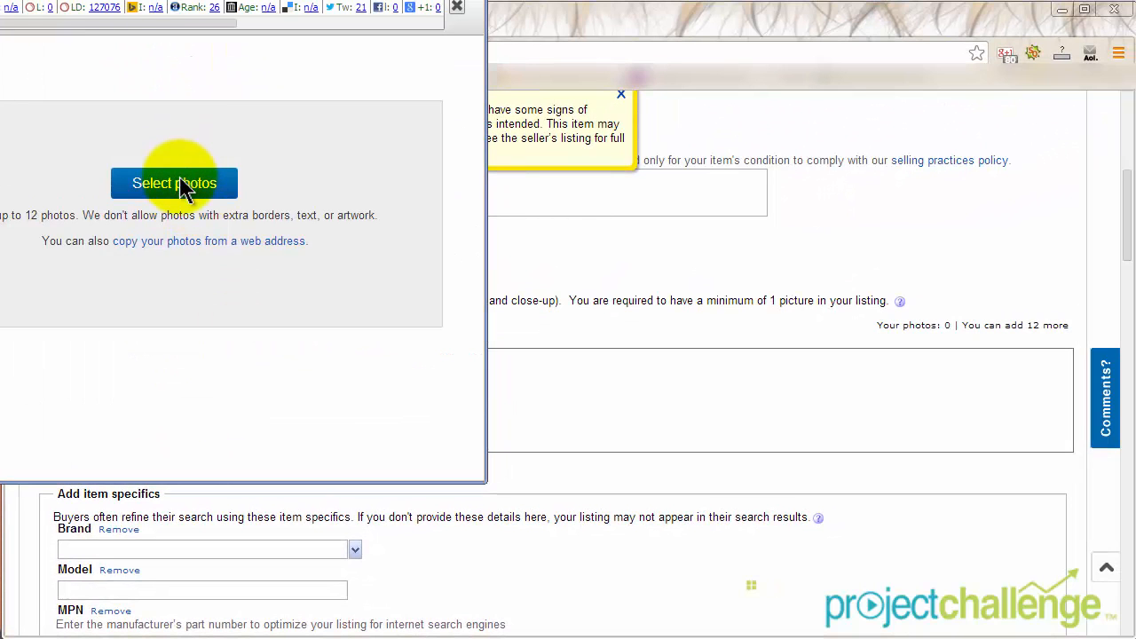
pyautogui.click(180, 180)
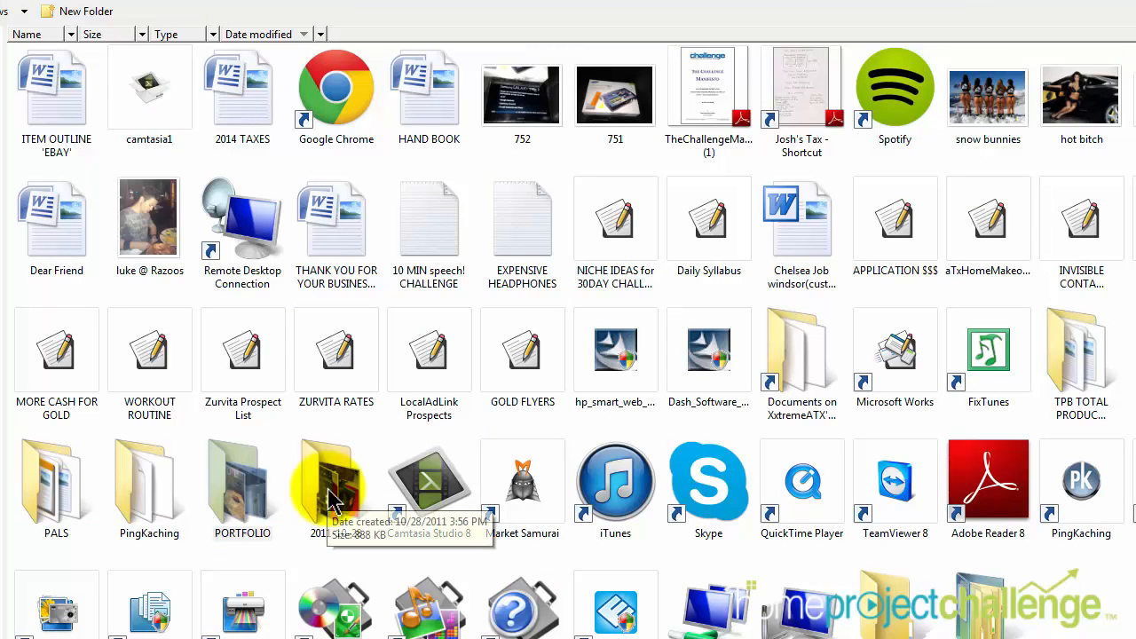
pyautogui.doubleClick(328, 491)
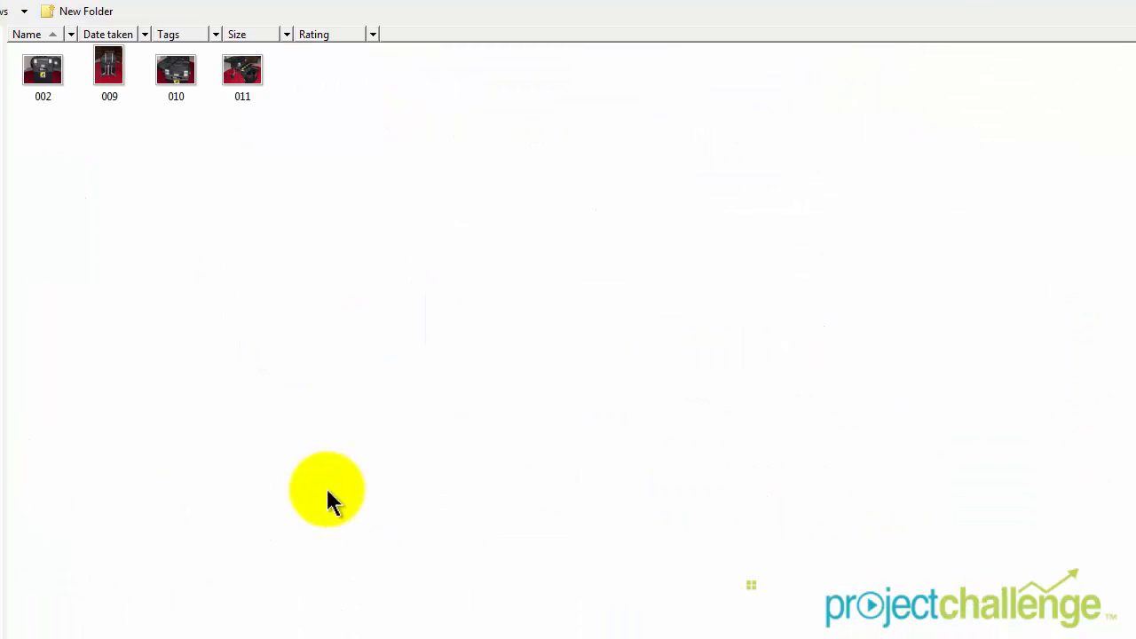
pyautogui.doubleClick(44, 73)
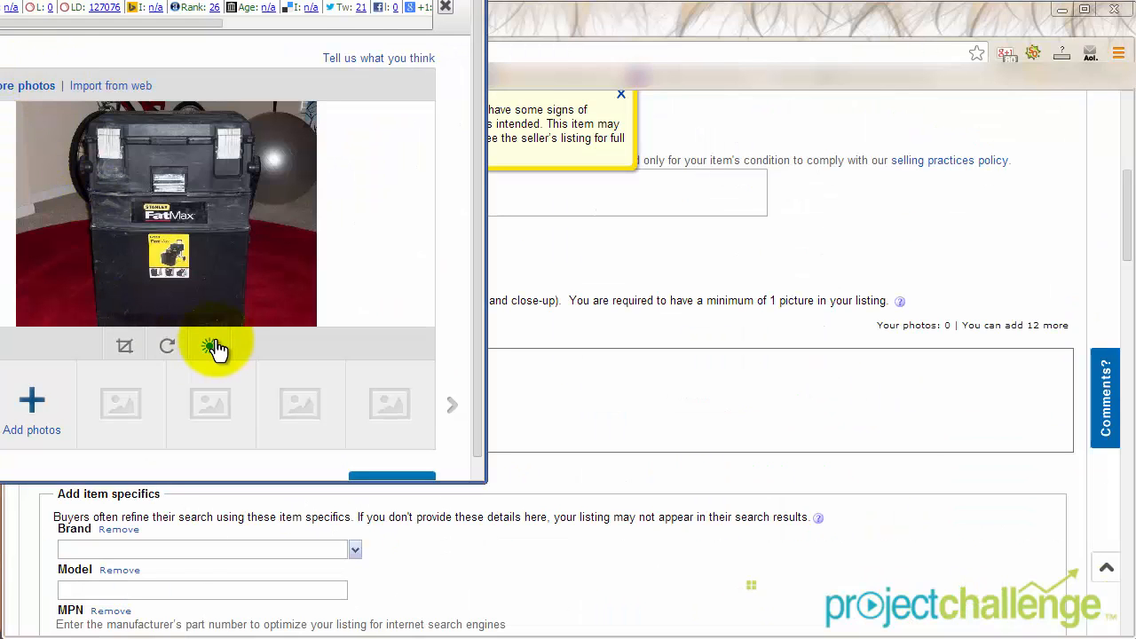
# Step: Add photos 009 and 010 of the cabinet to the listing's photo set
pyautogui.click(43, 400)
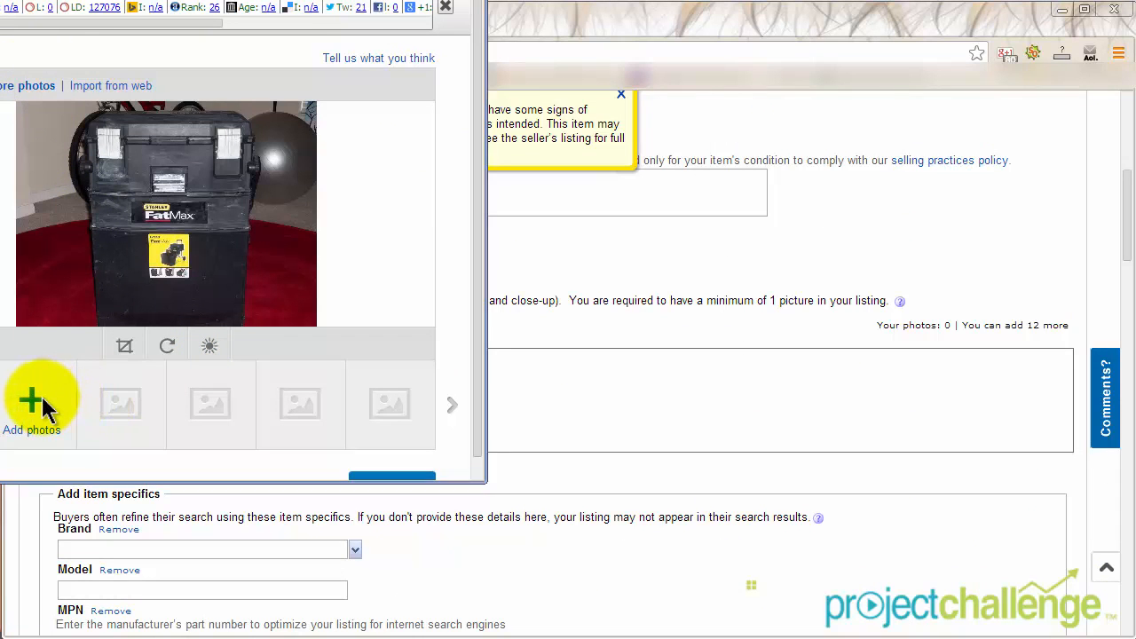
pyautogui.doubleClick(111, 76)
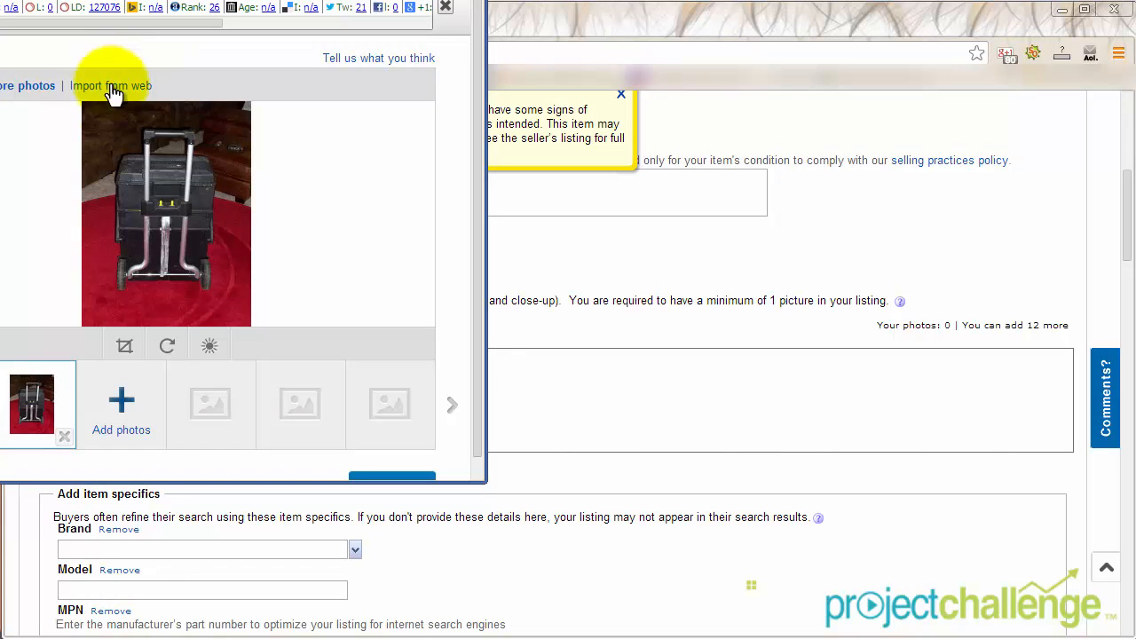
pyautogui.click(118, 402)
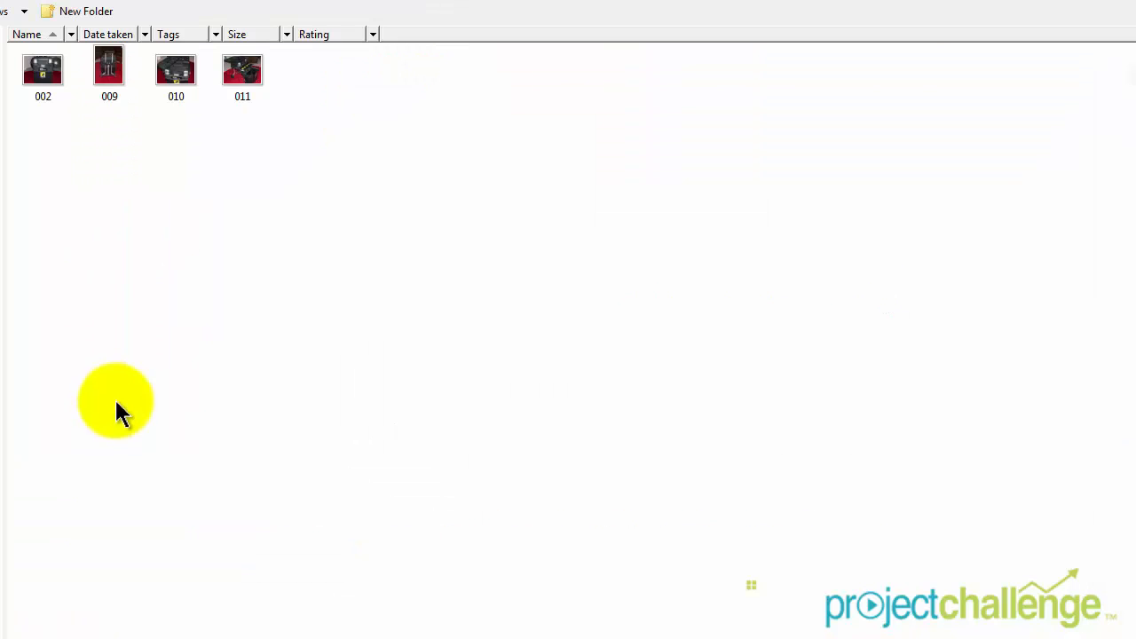
pyautogui.doubleClick(181, 84)
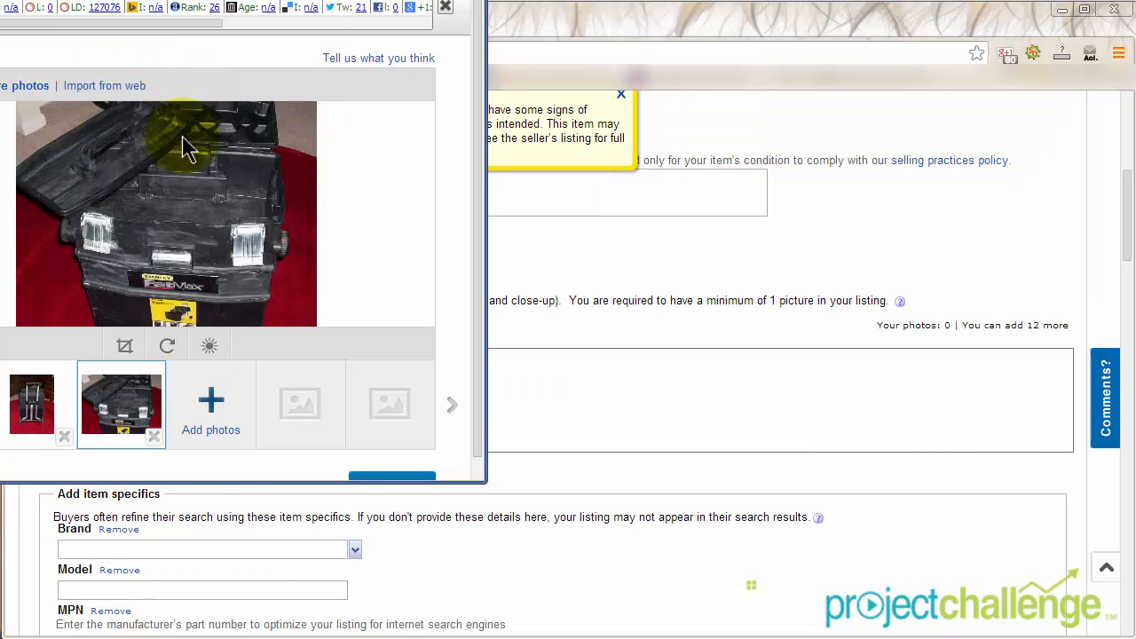
# Step: Add the photo of the opened cabinet with its trays extended and upload all the selected photos to the listing
pyautogui.click(214, 414)
pyautogui.doubleClick(237, 87)
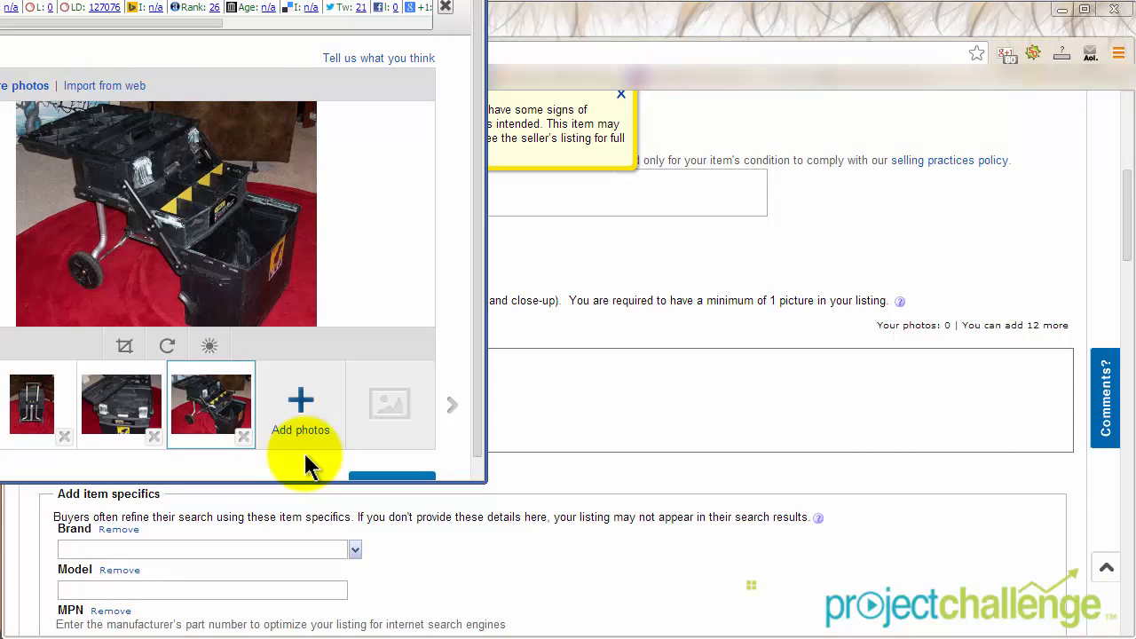
pyautogui.scroll(-1, 343, 426)
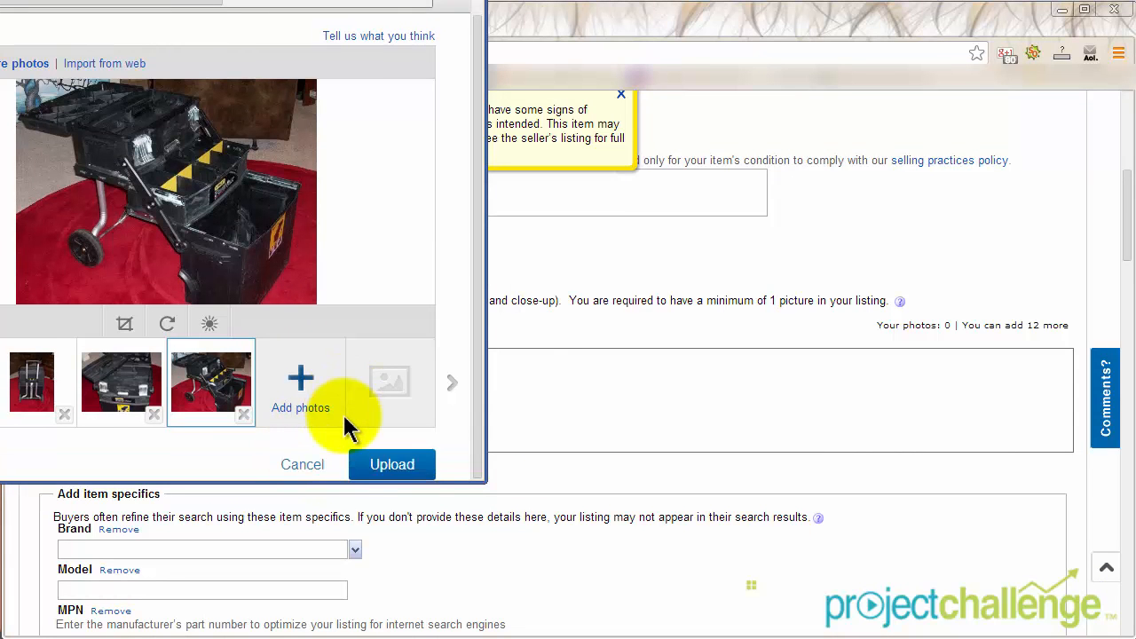
pyautogui.click(394, 461)
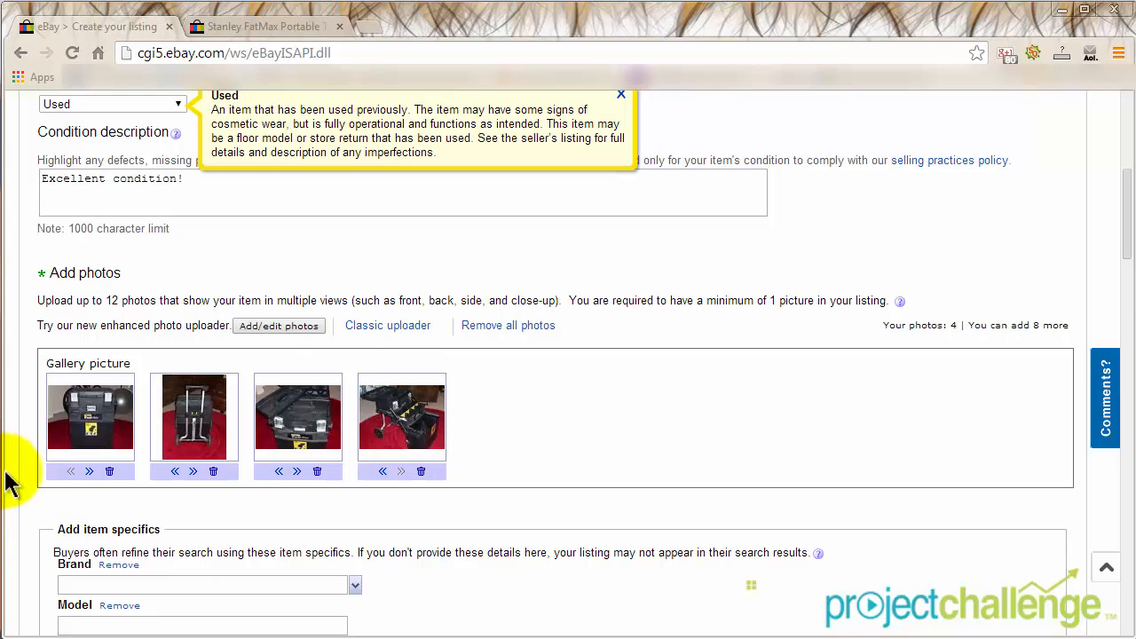
pyautogui.scroll(1, 26, 479)
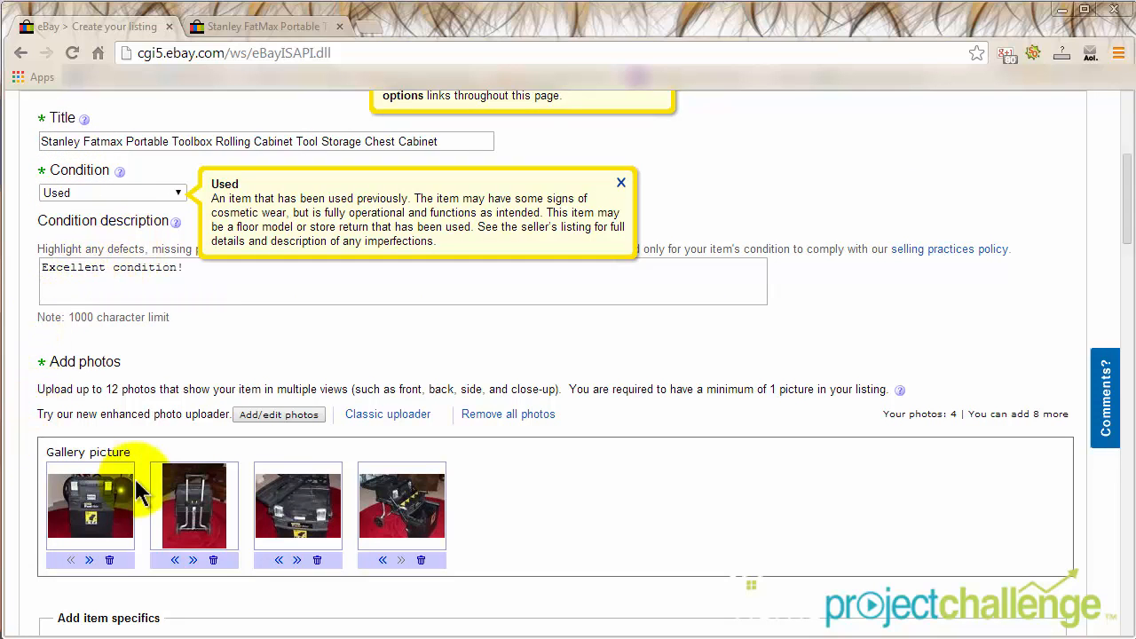
# Step: Remove the Brand, Model, MPN and Country/Region of Manufacture fields from the item specifics
pyautogui.scroll(-5, 22, 492)
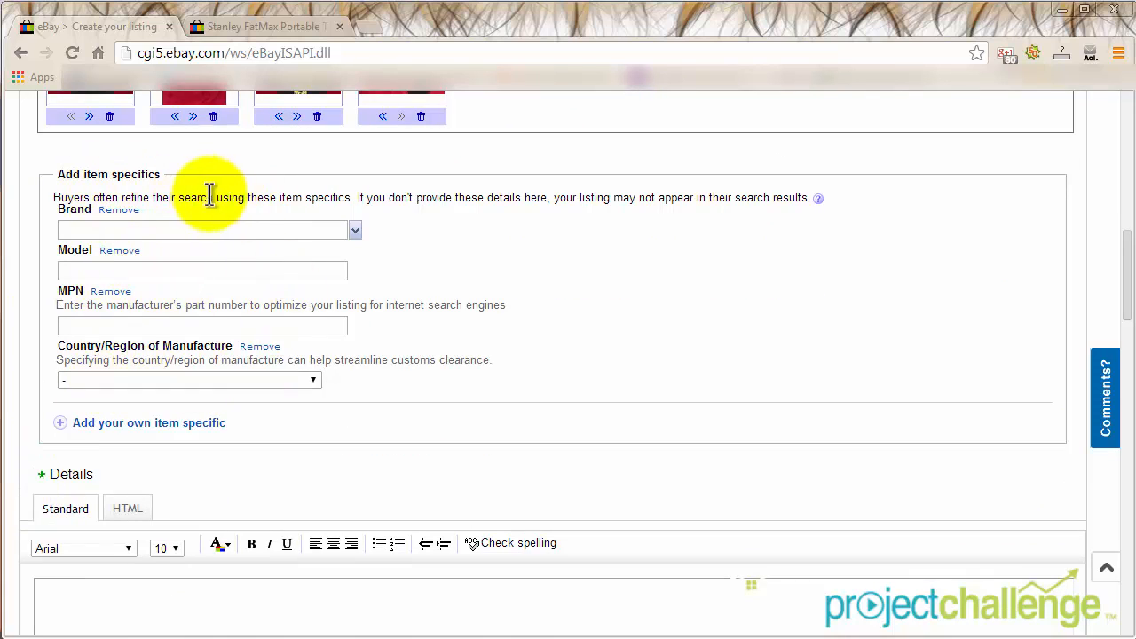
pyautogui.click(118, 210)
pyautogui.click(118, 210)
pyautogui.click(118, 211)
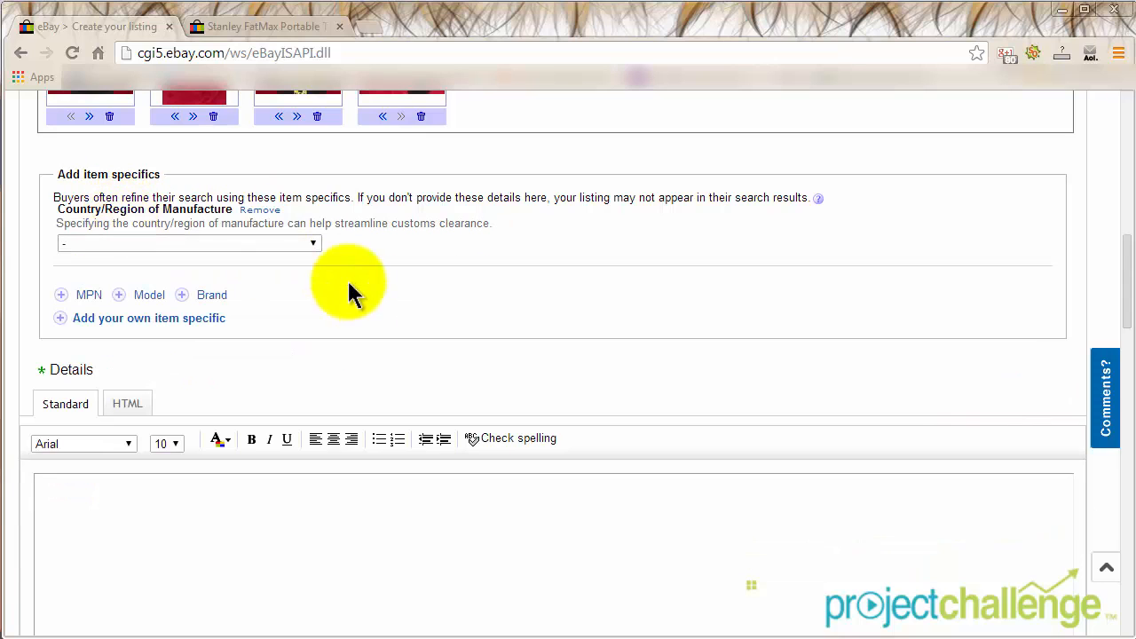
pyautogui.click(261, 211)
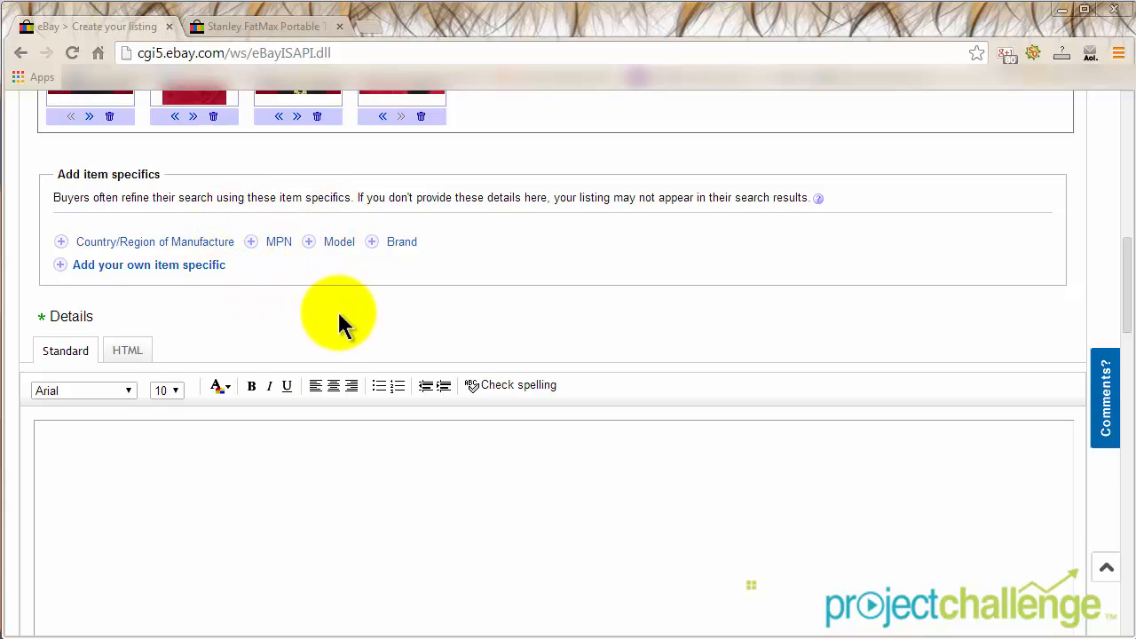
# Step: Bring the description template from the Word document ITEM OUTLINE 'EBAY' into the listing's details box
pyautogui.scroll(-2, 305, 299)
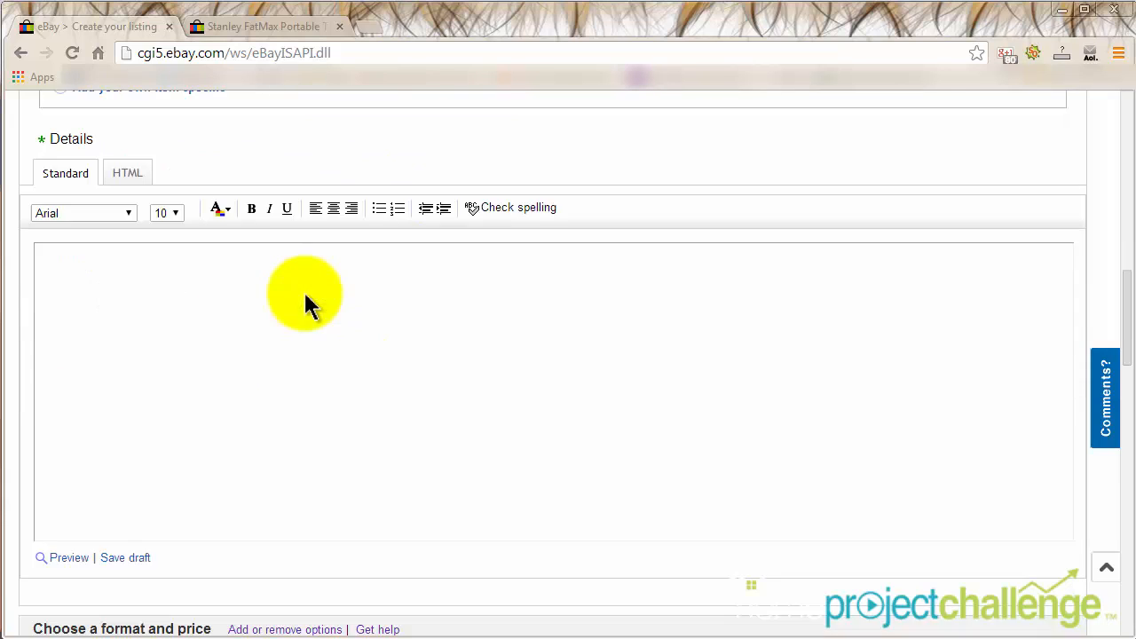
pyautogui.click(516, 387)
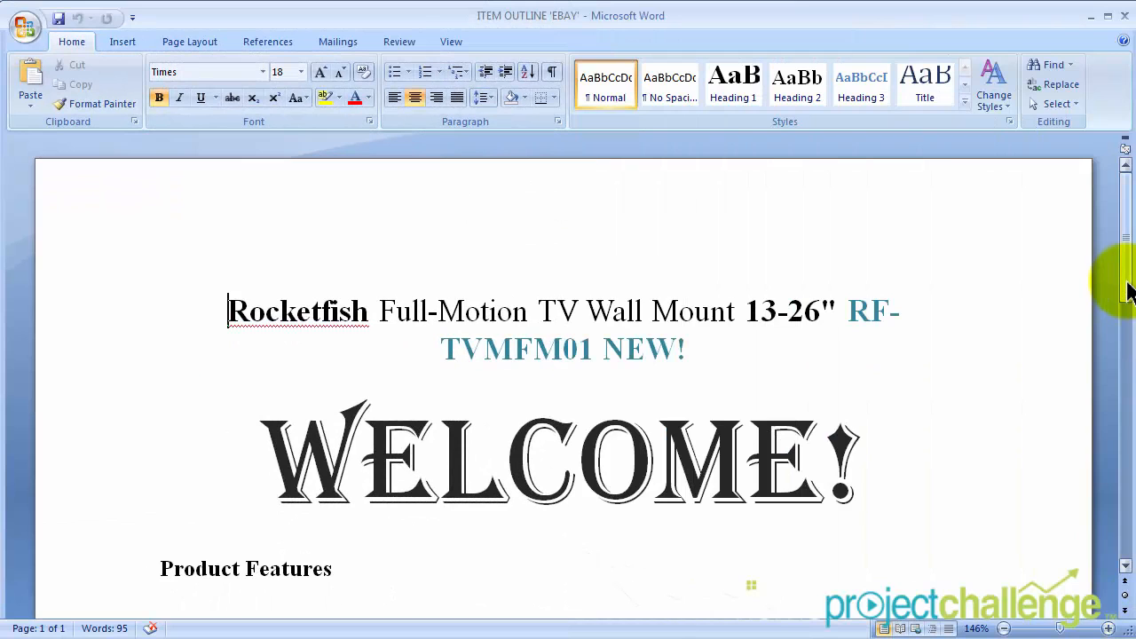
pyautogui.moveTo(1127, 293); pyautogui.dragTo(1126, 305)
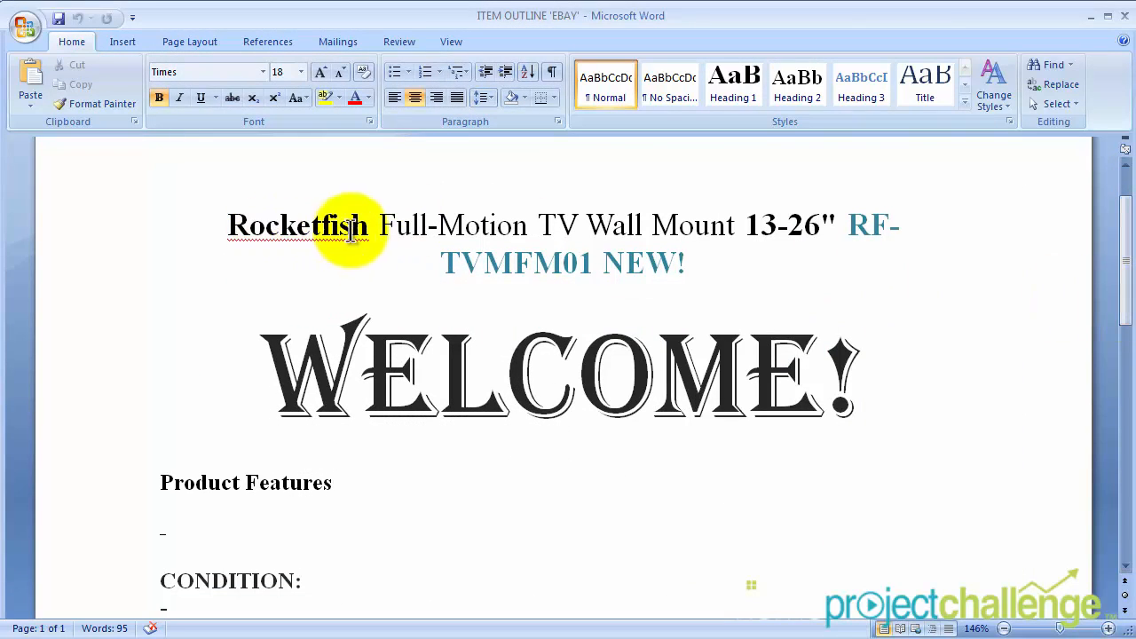
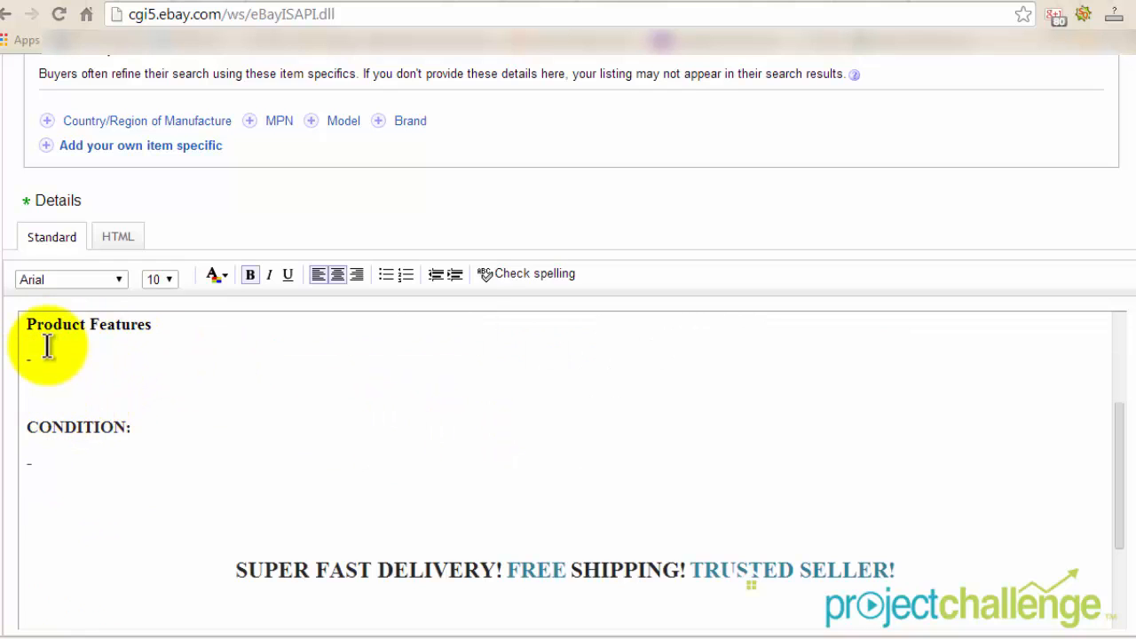
# Step: Center the Product Features and CONDITION sections of the listing description
pyautogui.moveTo(26, 326); pyautogui.dragTo(149, 442)
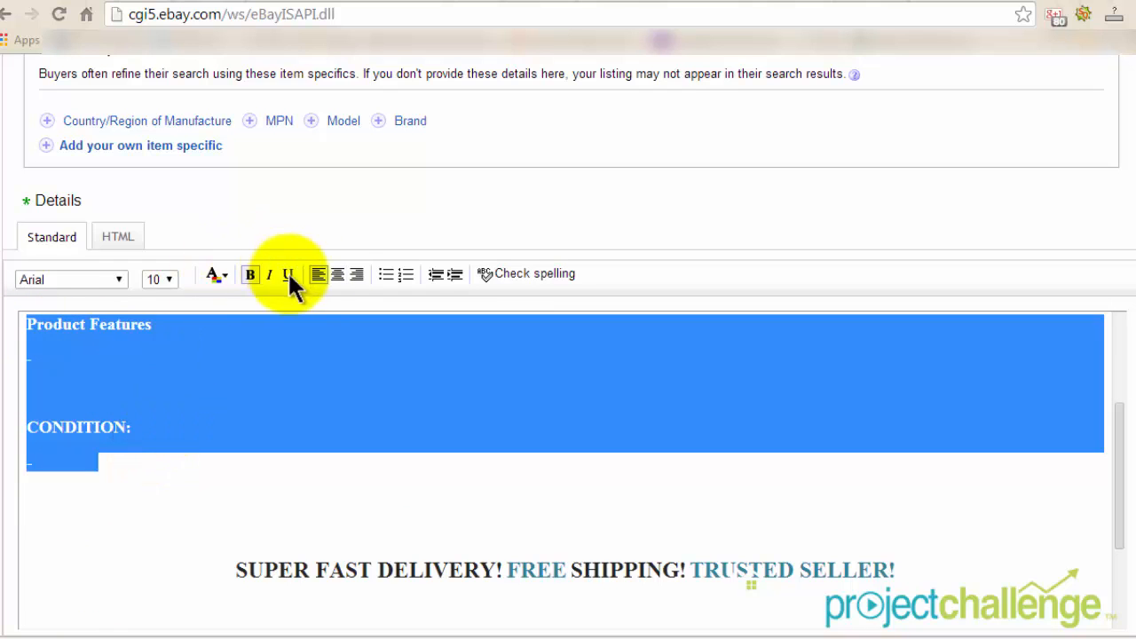
pyautogui.click(338, 274)
pyautogui.scroll(1, 405, 404)
pyautogui.click(405, 404)
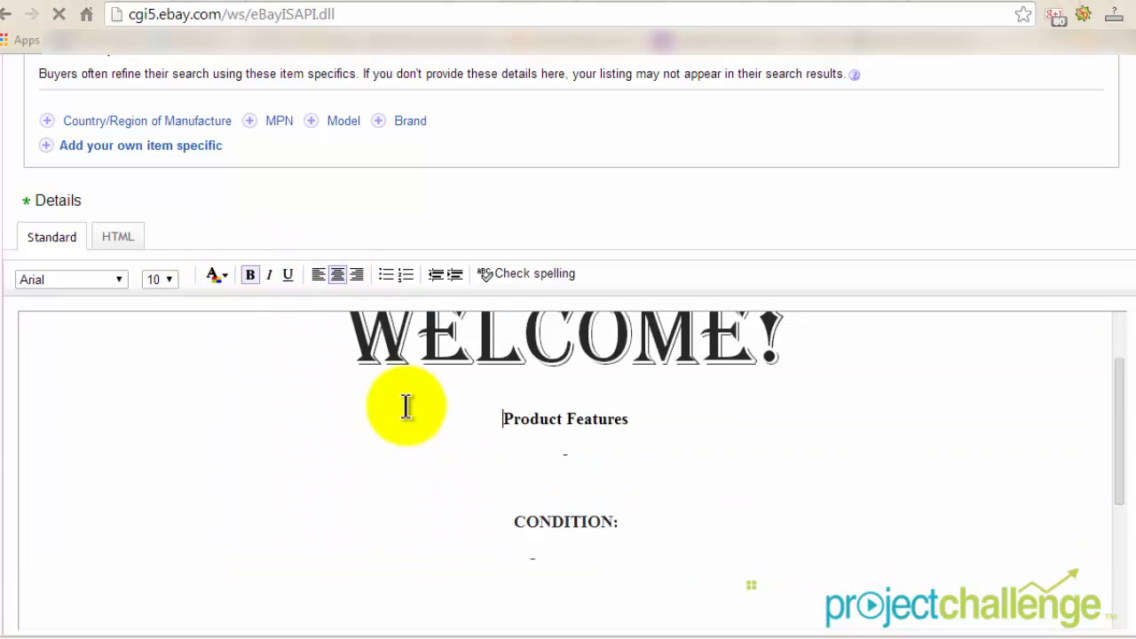
# Step: Copy the draft's title and replace the description's Rocketfish heading with "Stanley Fatmax Portable Toolbox Rolling Cabinet Tool Storage Chest Cabinet"
pyautogui.scroll(2, 639, 500)
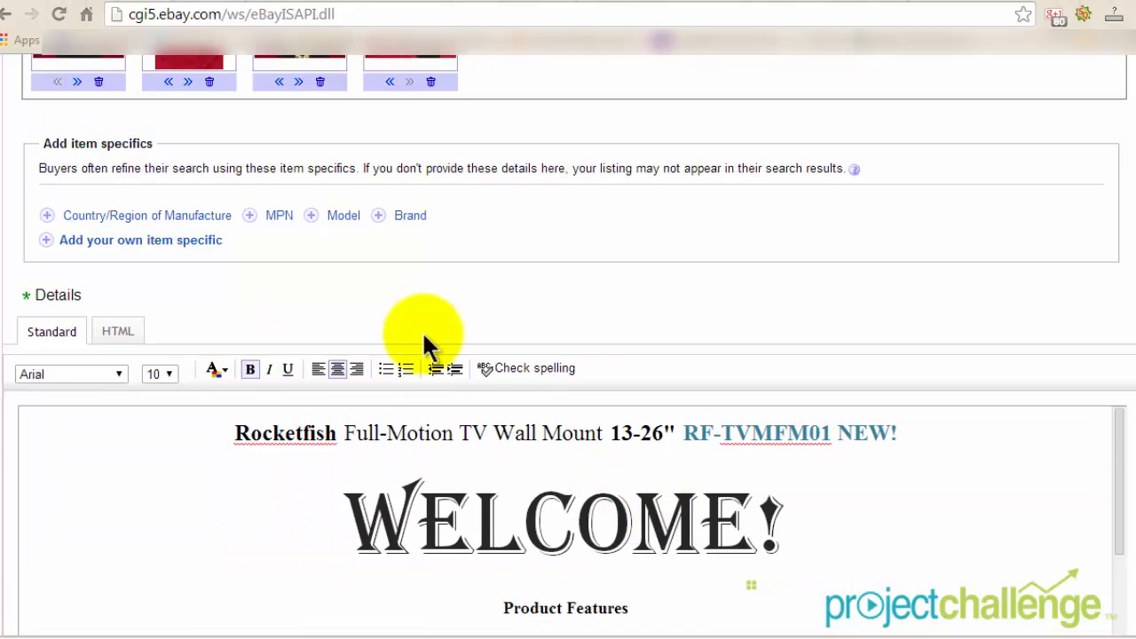
pyautogui.scroll(5, 459, 435)
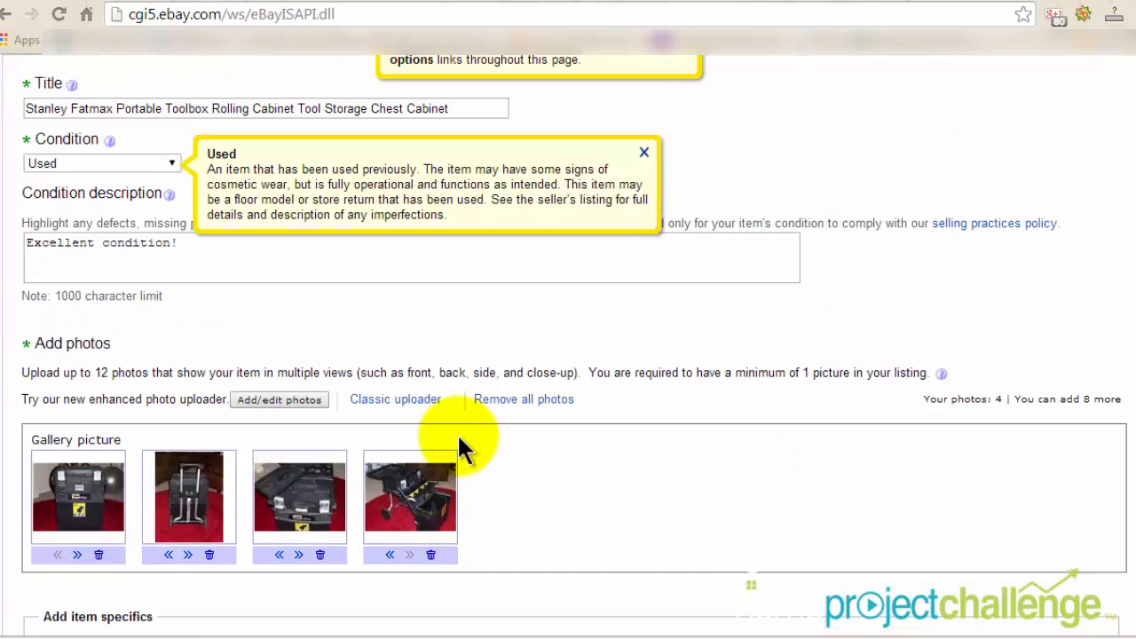
pyautogui.scroll(1, 317, 438)
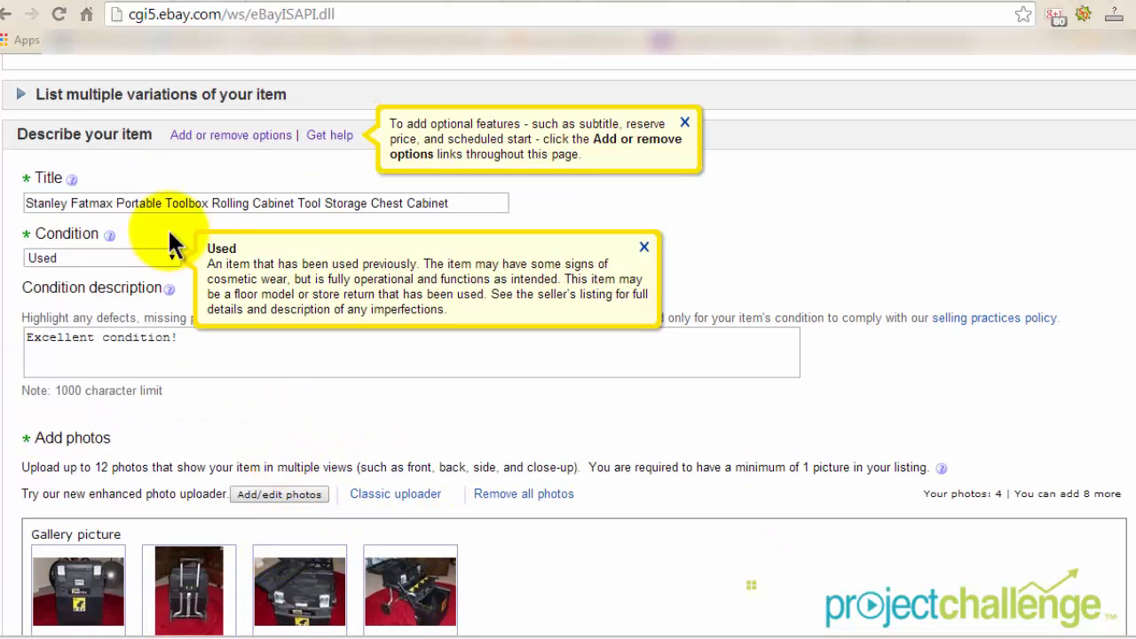
pyautogui.moveTo(27, 204); pyautogui.dragTo(344, 205)
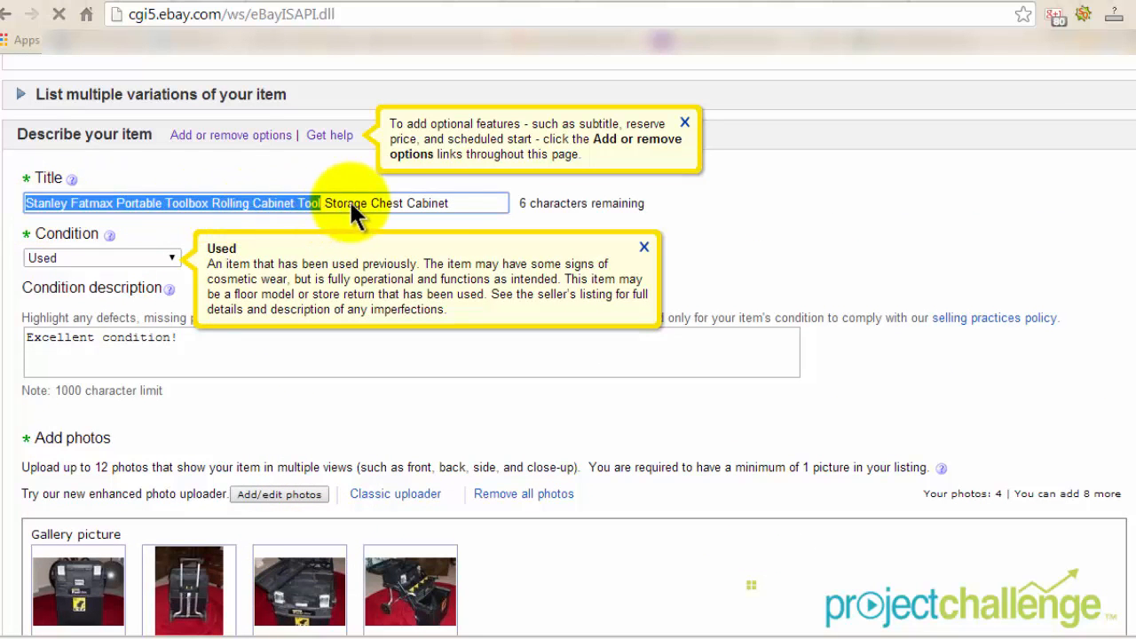
pyautogui.moveTo(435, 203); pyautogui.dragTo(453, 193)
pyautogui.hotkey('ctrl', 'c')
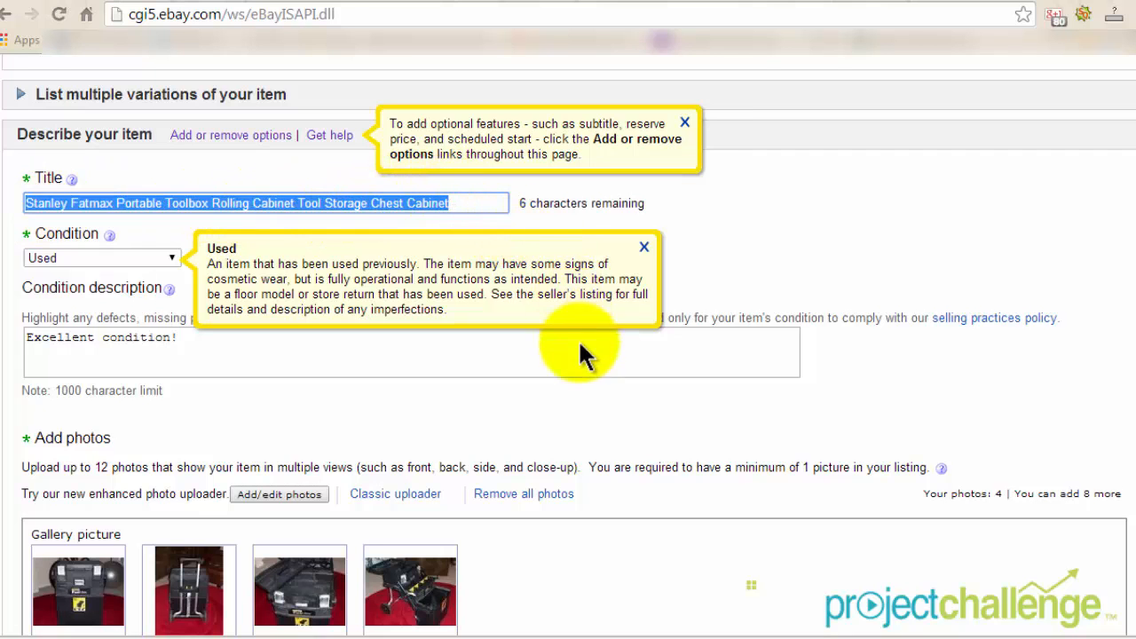
pyautogui.scroll(-9, 582, 404)
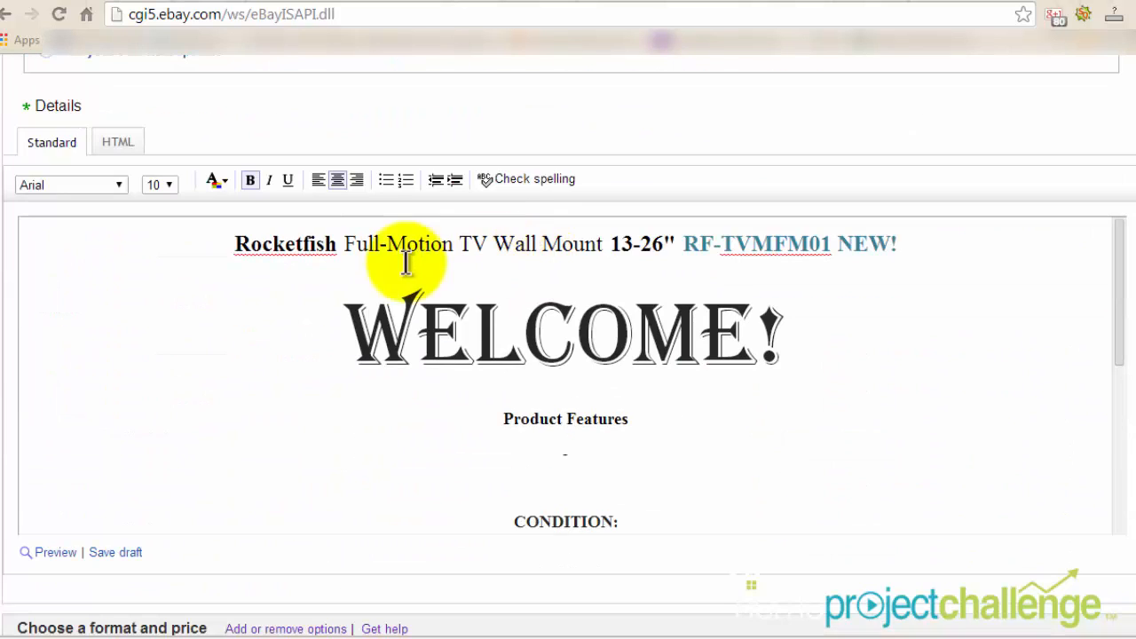
pyautogui.moveTo(236, 243); pyautogui.dragTo(899, 234)
pyautogui.hotkey('ctrl', 'v')
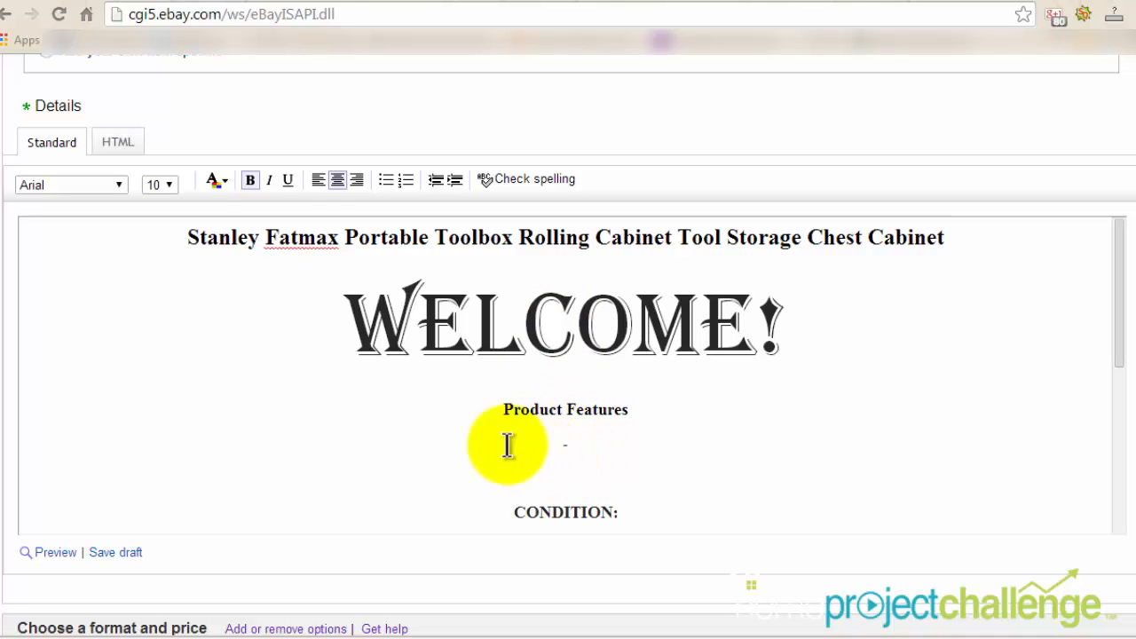
# Step: Copy the sold listing's intro paragraph and five feature bullets, and paste them over the Product Features heading and dash in the draft description
pyautogui.click(267, 6)
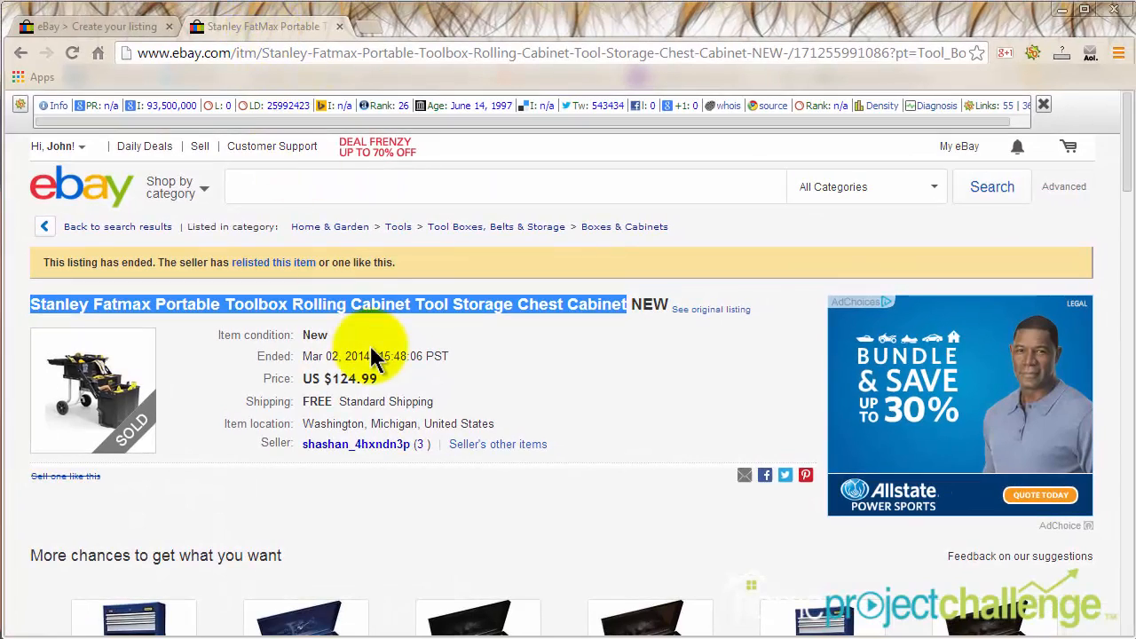
pyautogui.scroll(-6, 373, 355)
pyautogui.scroll(-6, 373, 355)
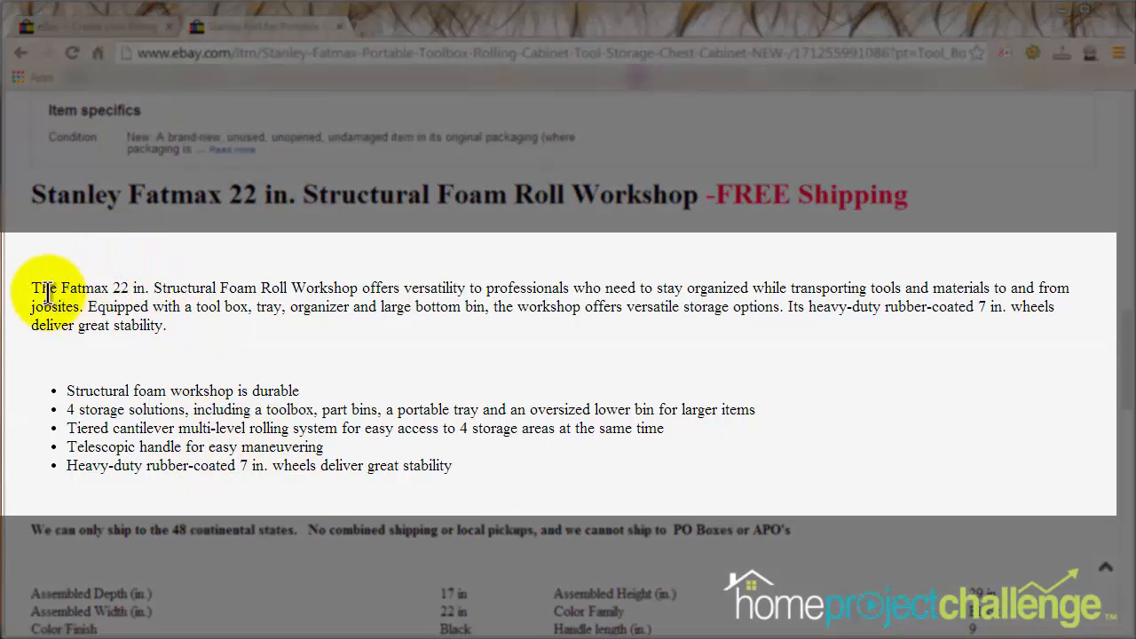
pyautogui.moveTo(32, 288); pyautogui.dragTo(453, 470)
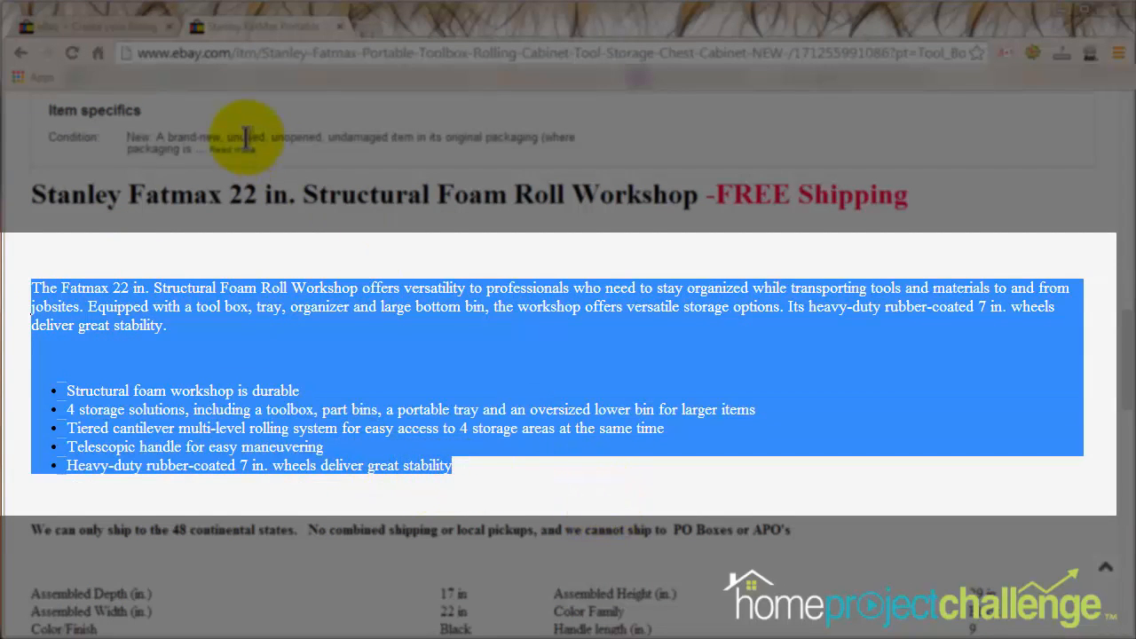
pyautogui.click(117, 29)
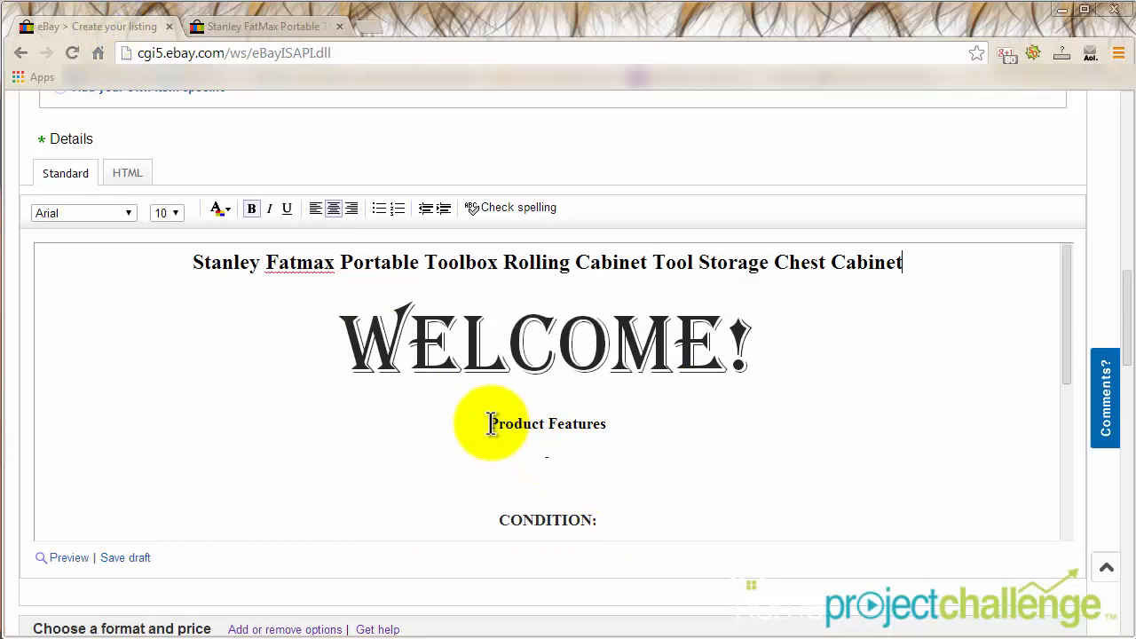
pyautogui.moveTo(493, 423); pyautogui.dragTo(589, 451)
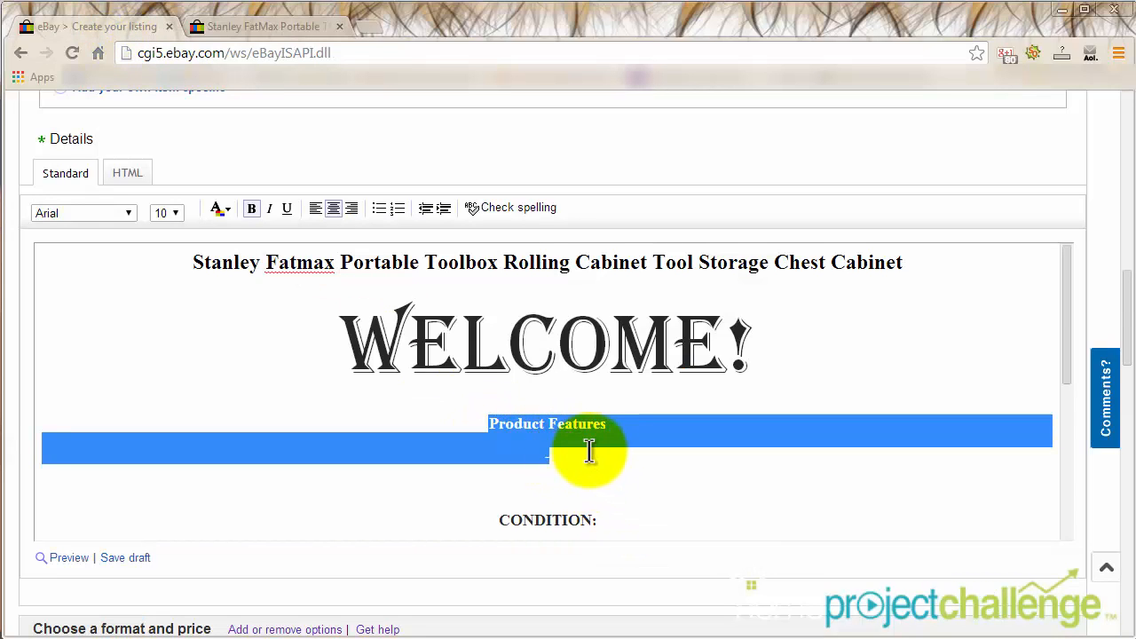
pyautogui.hotkey('ctrl', 'v')
# Step: Center the pasted Fatmax paragraph and feature bullets in the description
pyautogui.scroll(2, 614, 463)
pyautogui.scroll(-1, 617, 464)
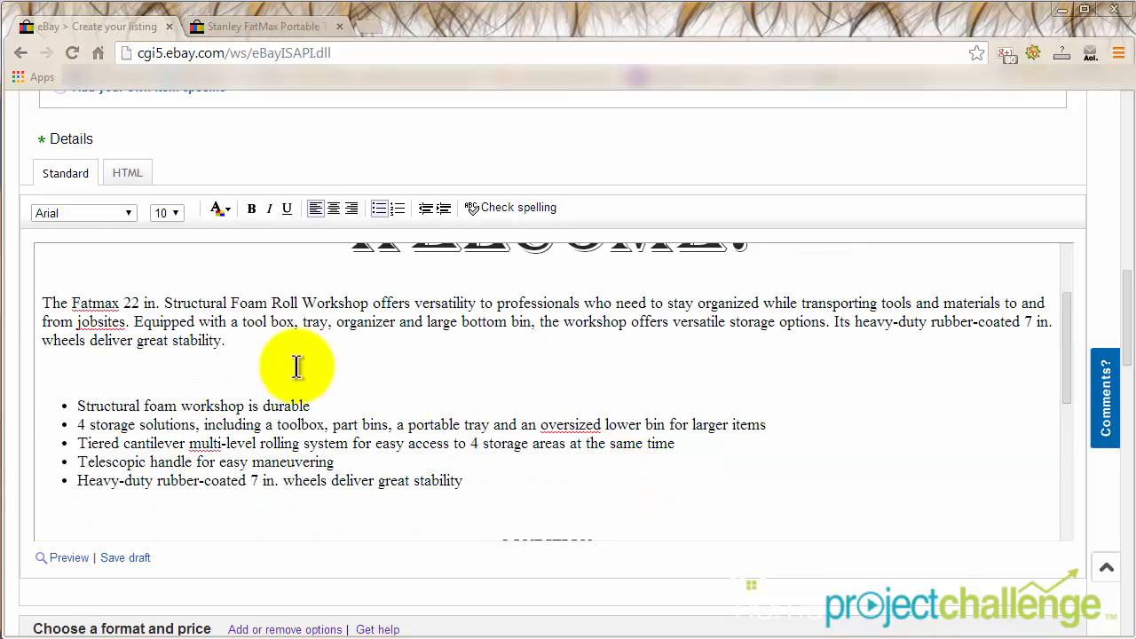
pyautogui.moveTo(42, 302); pyautogui.dragTo(463, 480)
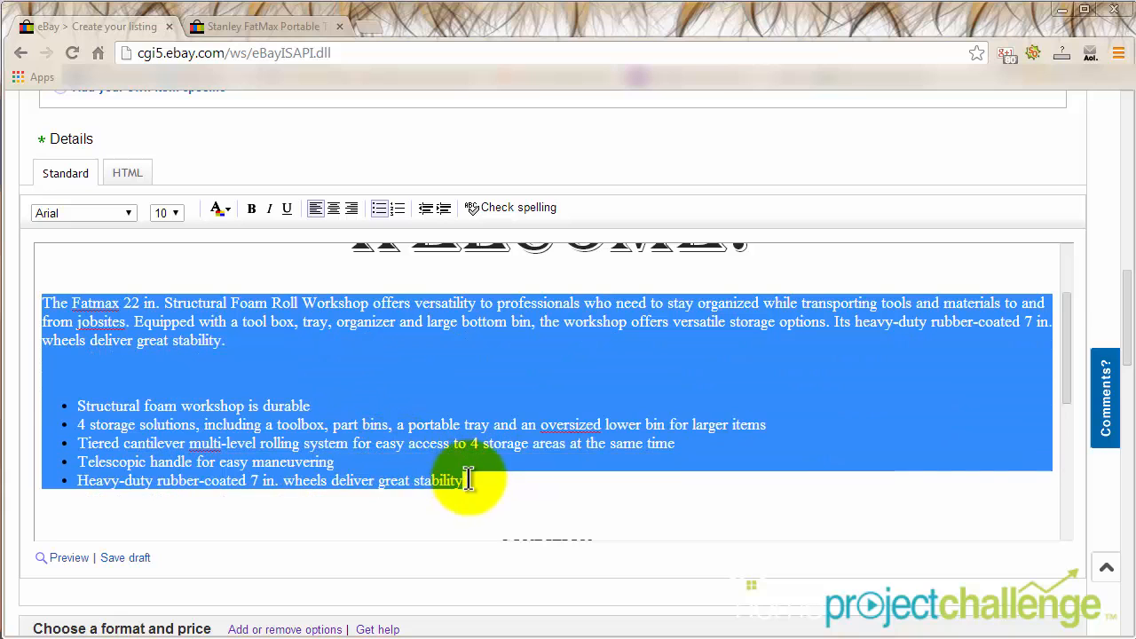
pyautogui.click(333, 209)
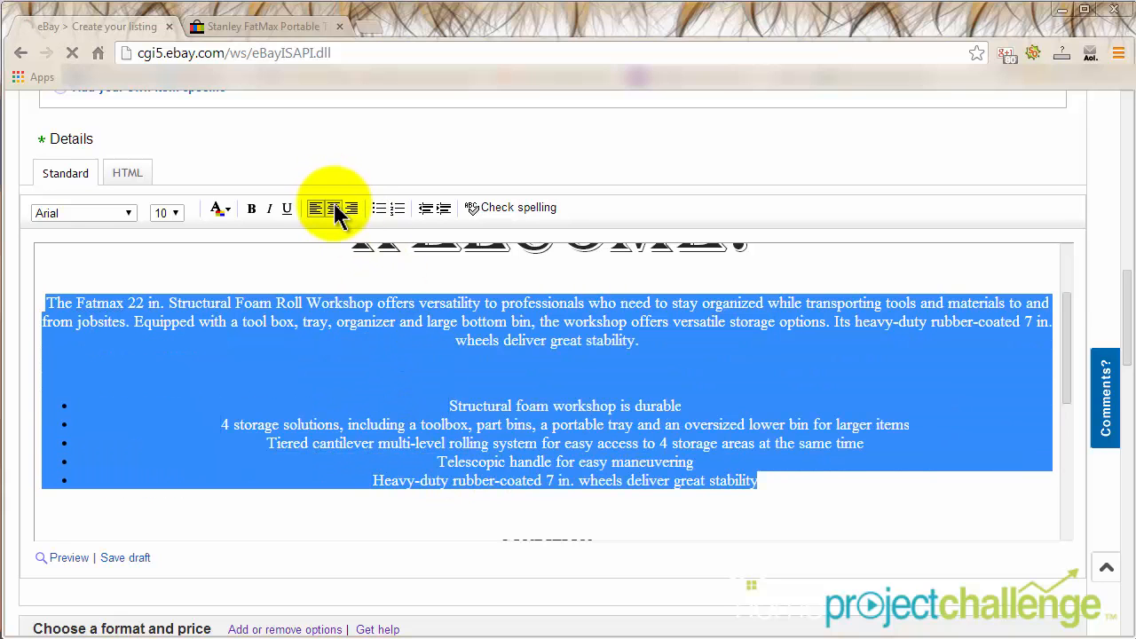
pyautogui.click(533, 425)
pyautogui.scroll(1, 636, 450)
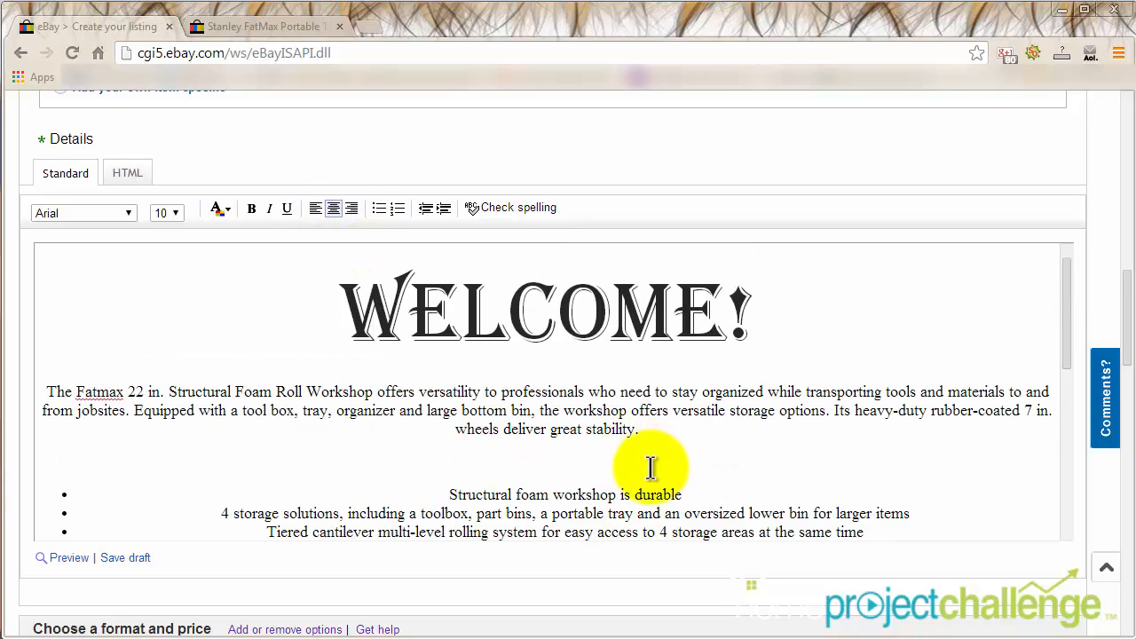
pyautogui.scroll(-1, 653, 469)
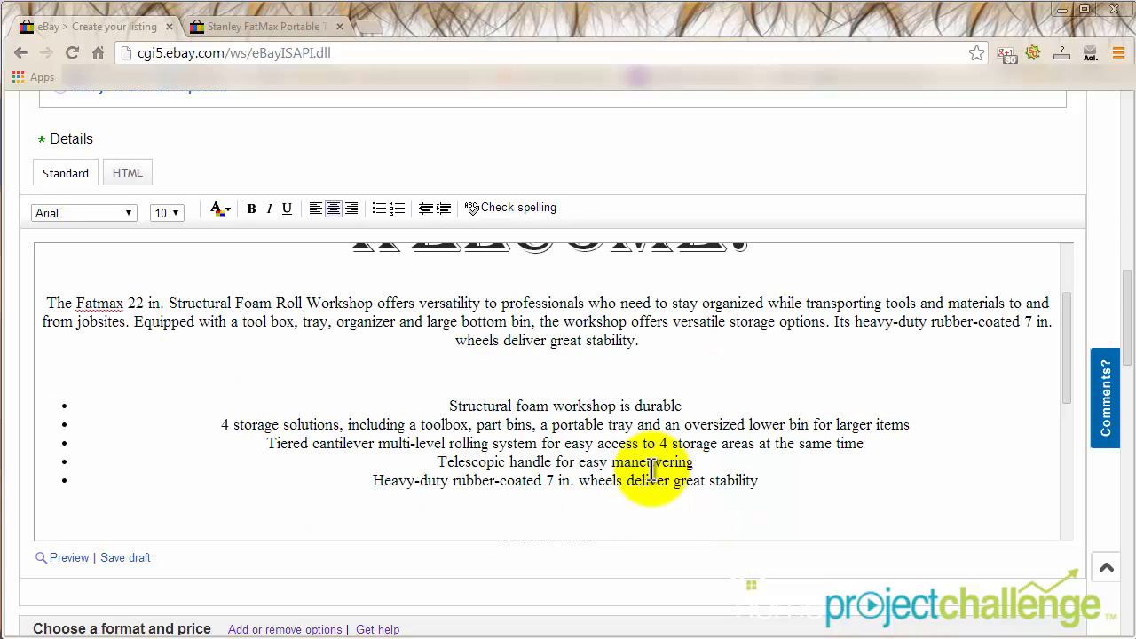
pyautogui.moveTo(450, 404)
pyautogui.mouseDown()
pyautogui.moveTo(553, 418)
pyautogui.moveTo(454, 406)
pyautogui.mouseUp()
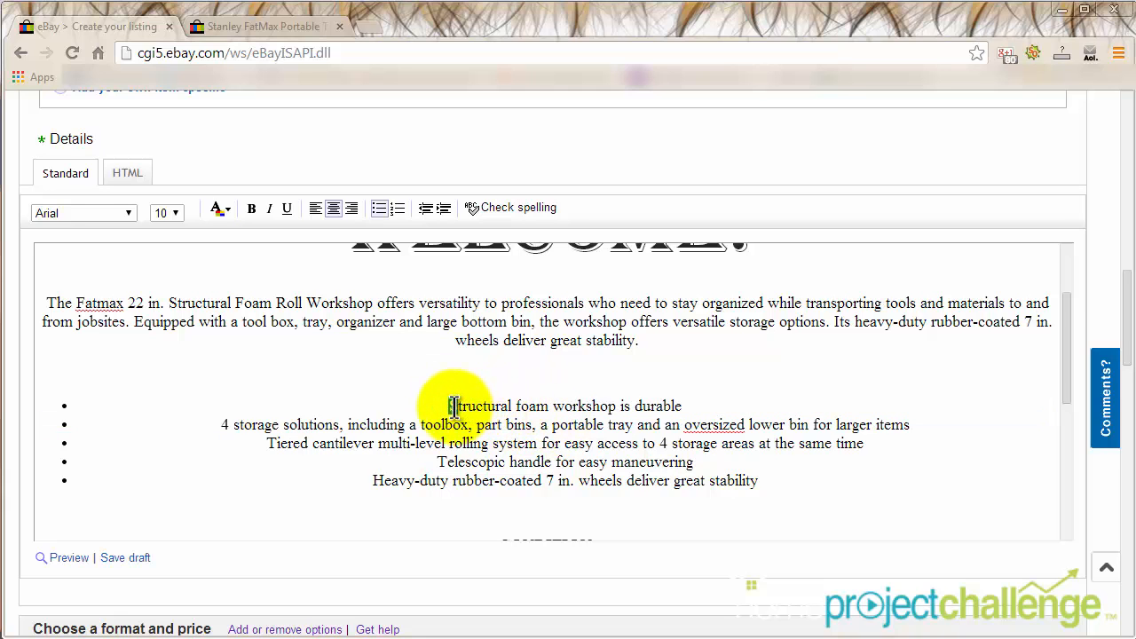
# Step: Fill in the CONDITION section with "Used, excellent condition! Fully functional." and, on its own line, "If you have any questions please don't hesitate to ask!"
pyautogui.scroll(-2, 654, 474)
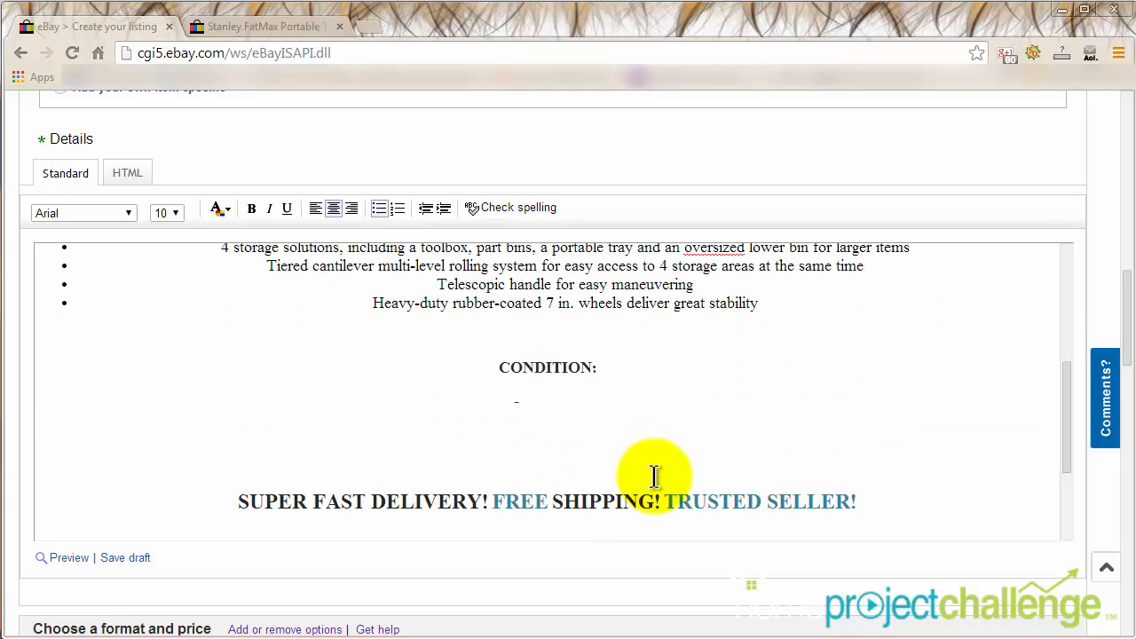
pyautogui.click(524, 398)
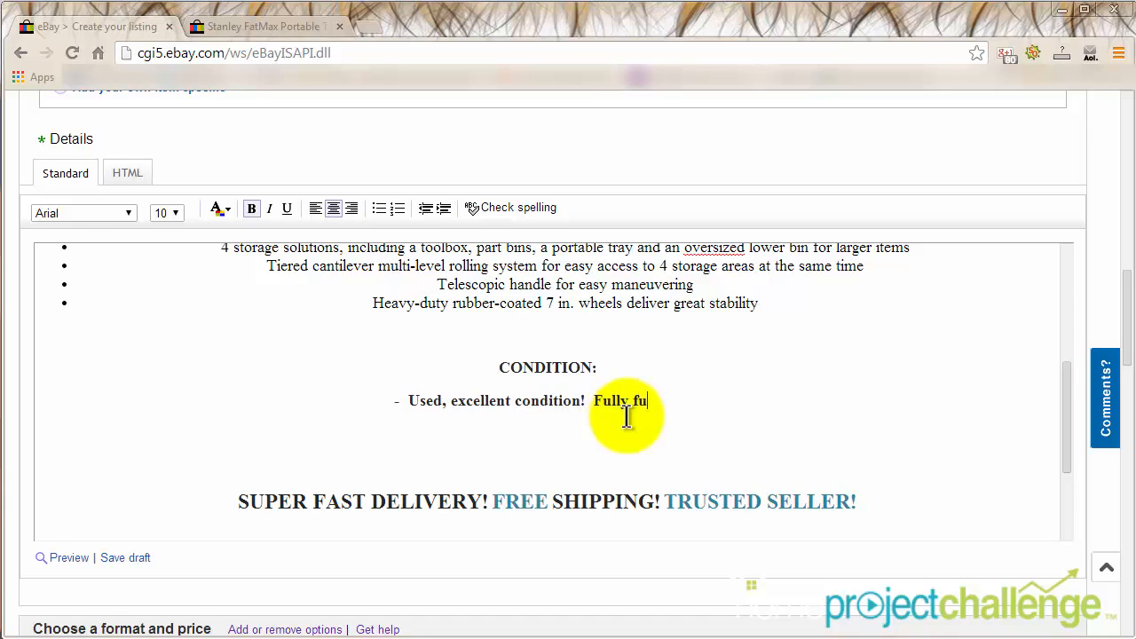
pyautogui.write('ional. ')
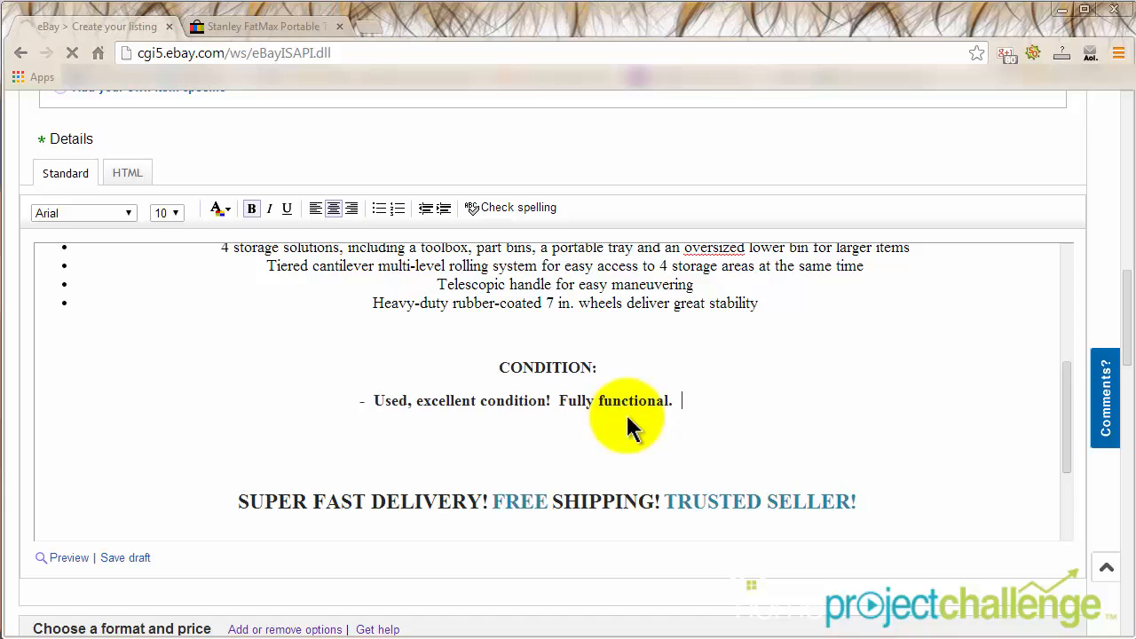
pyautogui.write(' If you')
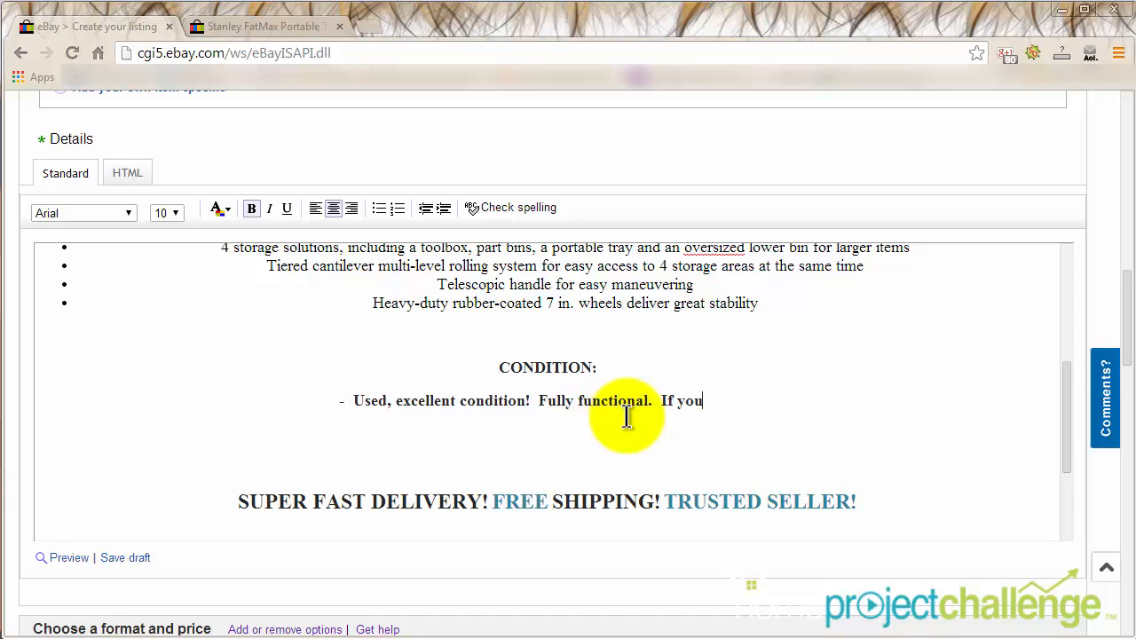
pyautogui.write(' have any que')
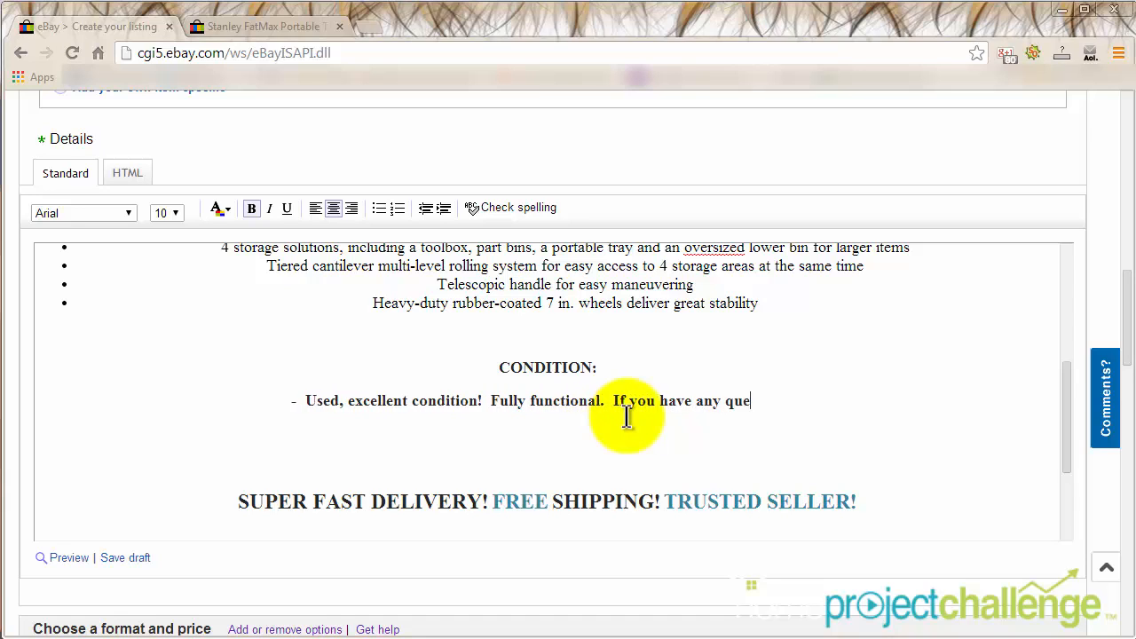
pyautogui.write('stions pleas')
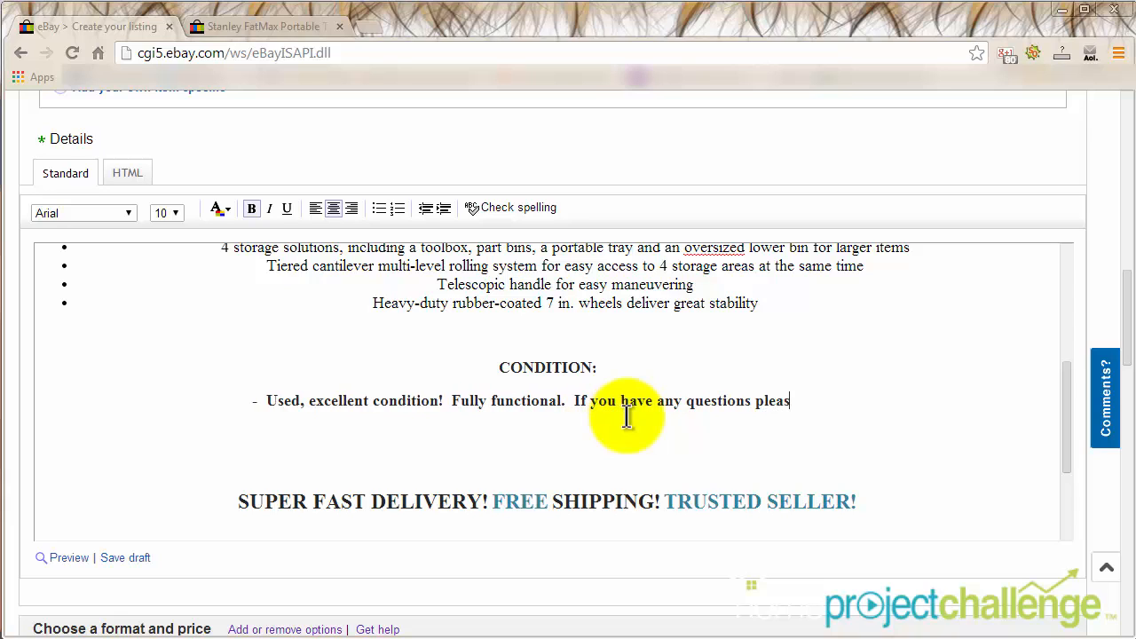
pyautogui.write("e don't hesit")
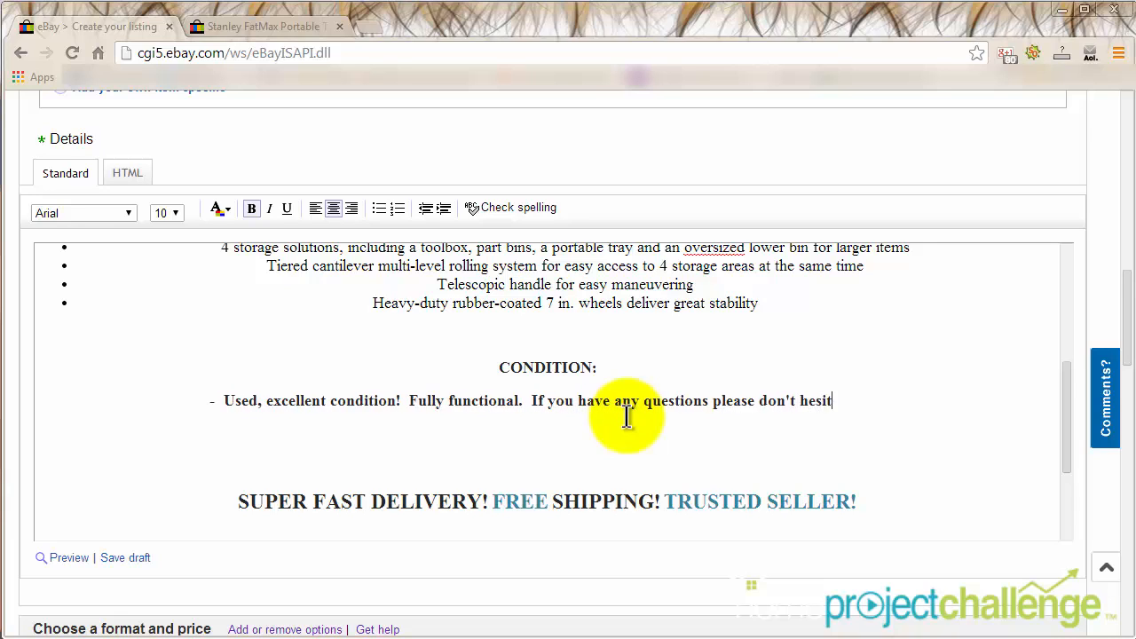
pyautogui.write('ate to ask!')
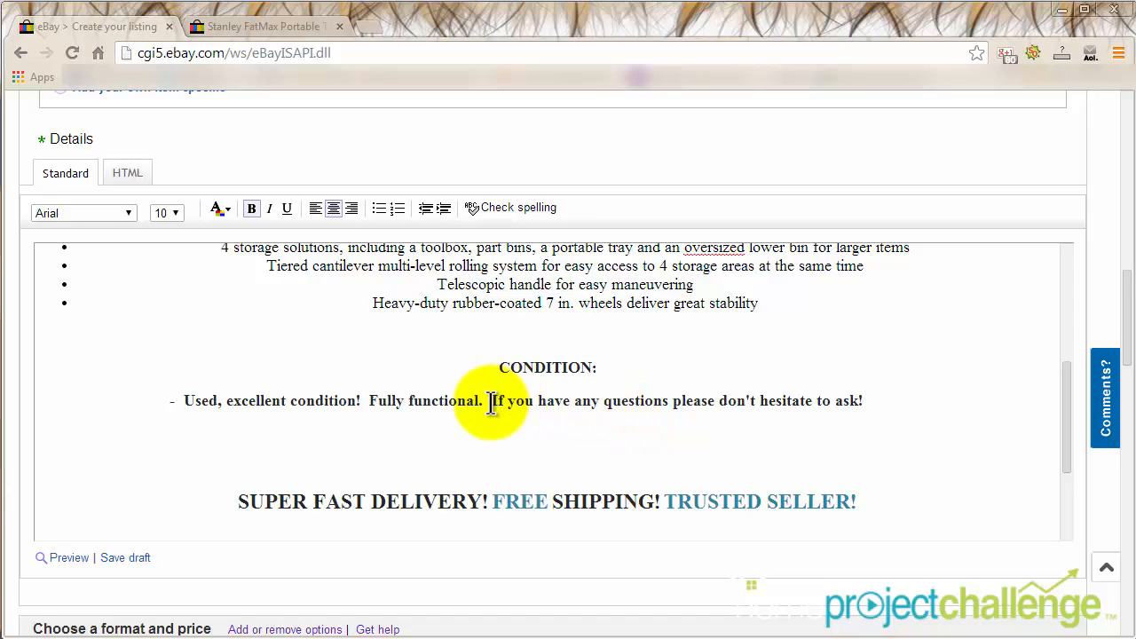
pyautogui.press('Return')
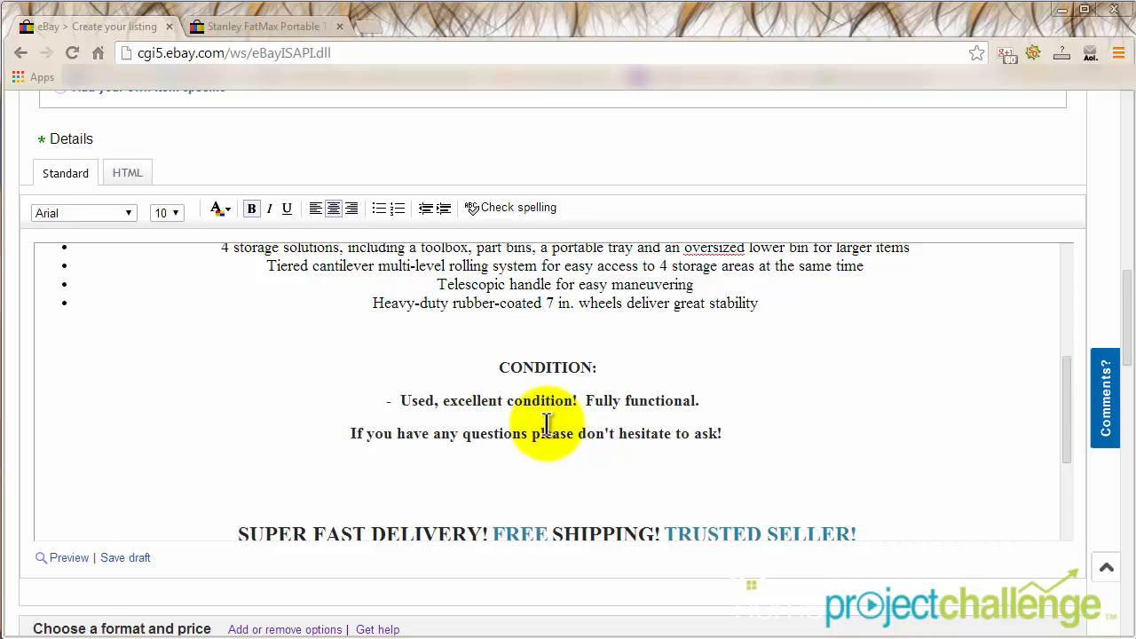
# Step: Review the draft's delivery and feedback text, title, condition, photos and the finished description
pyautogui.scroll(-2, 548, 425)
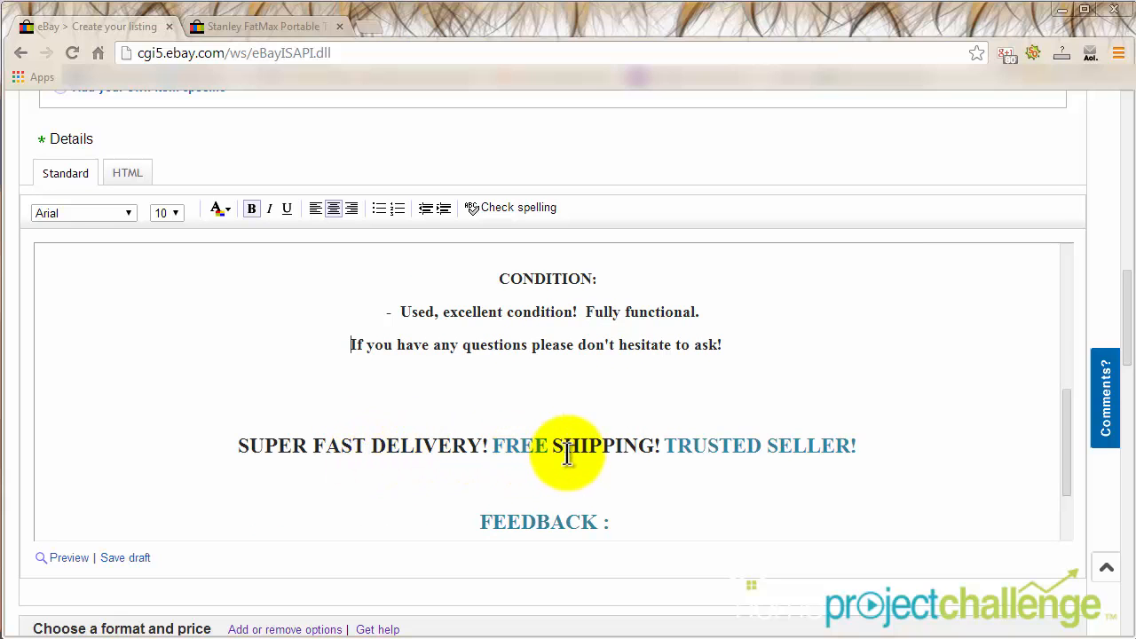
pyautogui.scroll(-2, 801, 467)
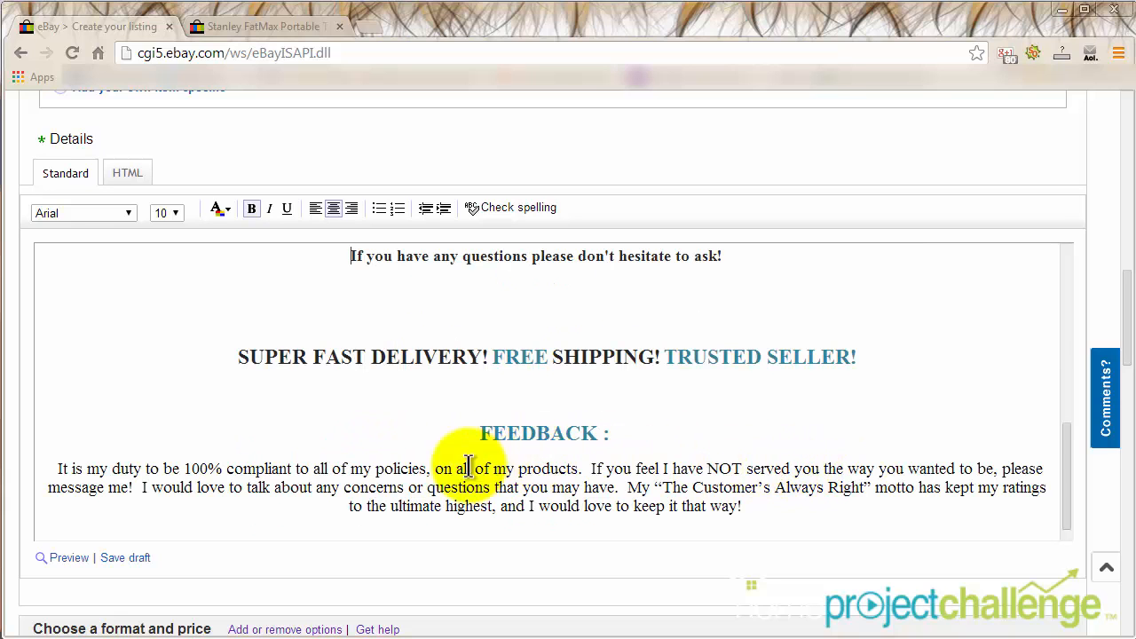
pyautogui.scroll(10, 554, 488)
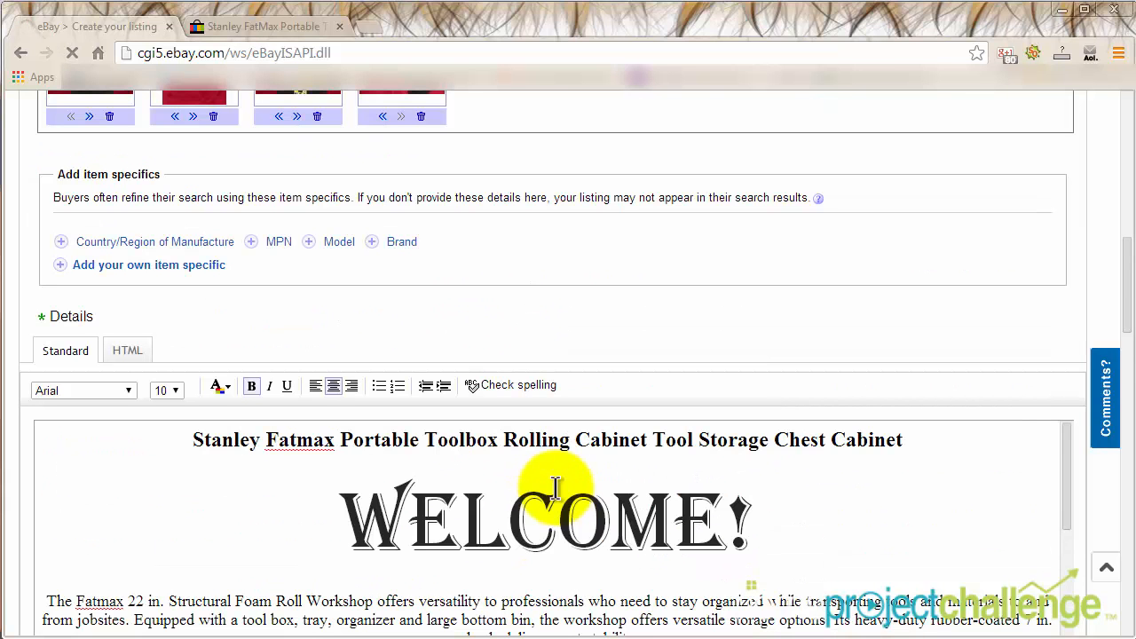
pyautogui.scroll(5, 17, 368)
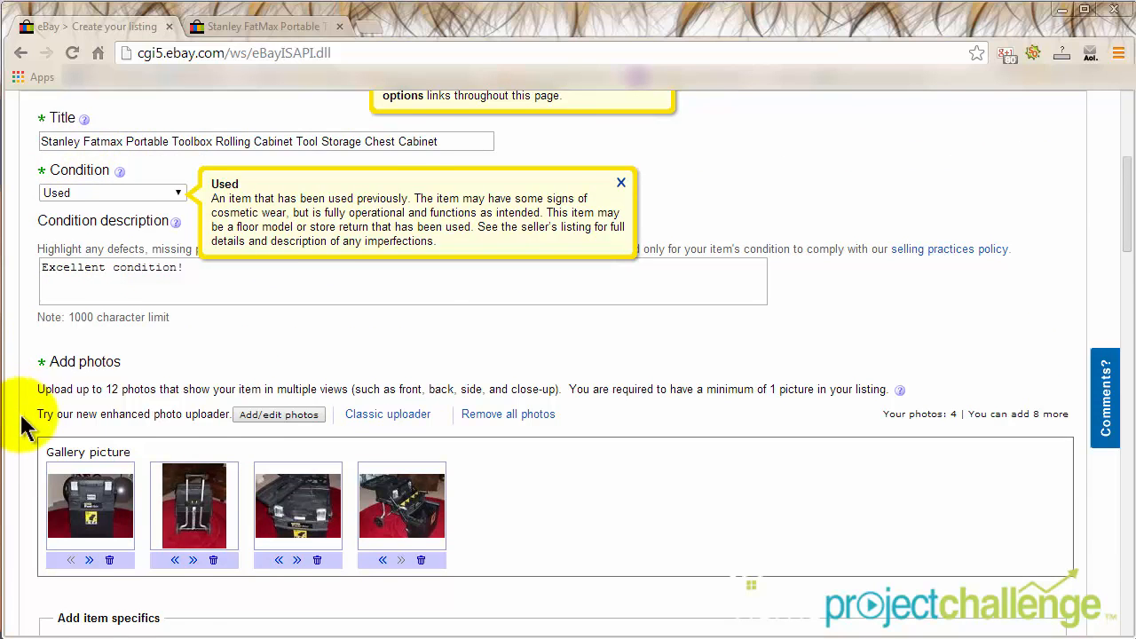
pyautogui.scroll(-1, 23, 424)
pyautogui.scroll(-5, 22, 462)
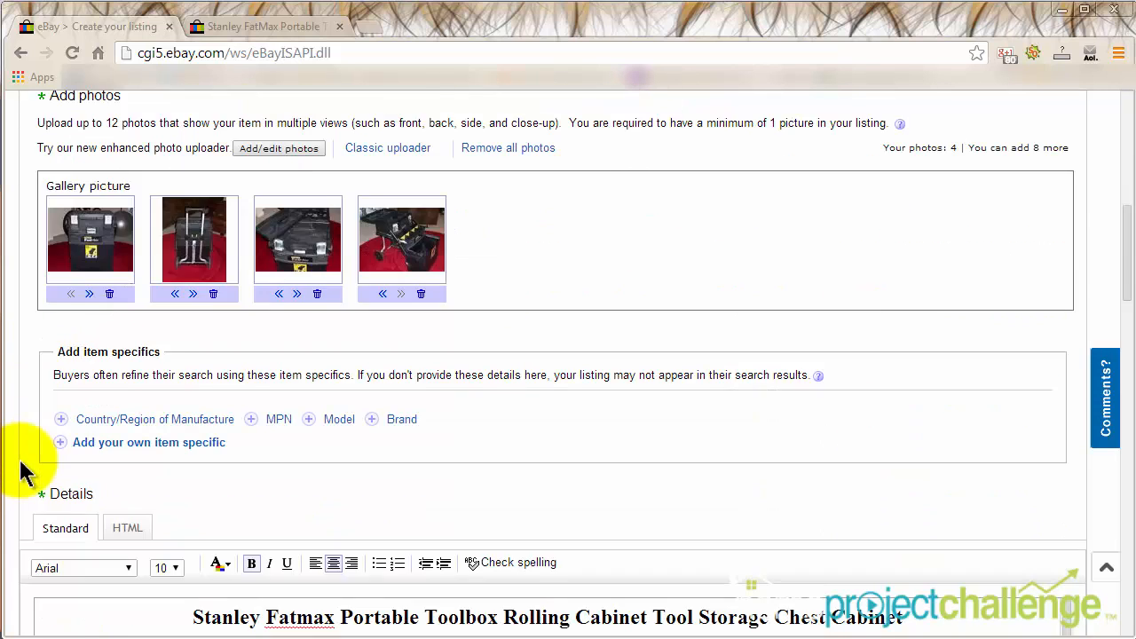
pyautogui.scroll(-2, 317, 338)
pyautogui.scroll(-5, 317, 338)
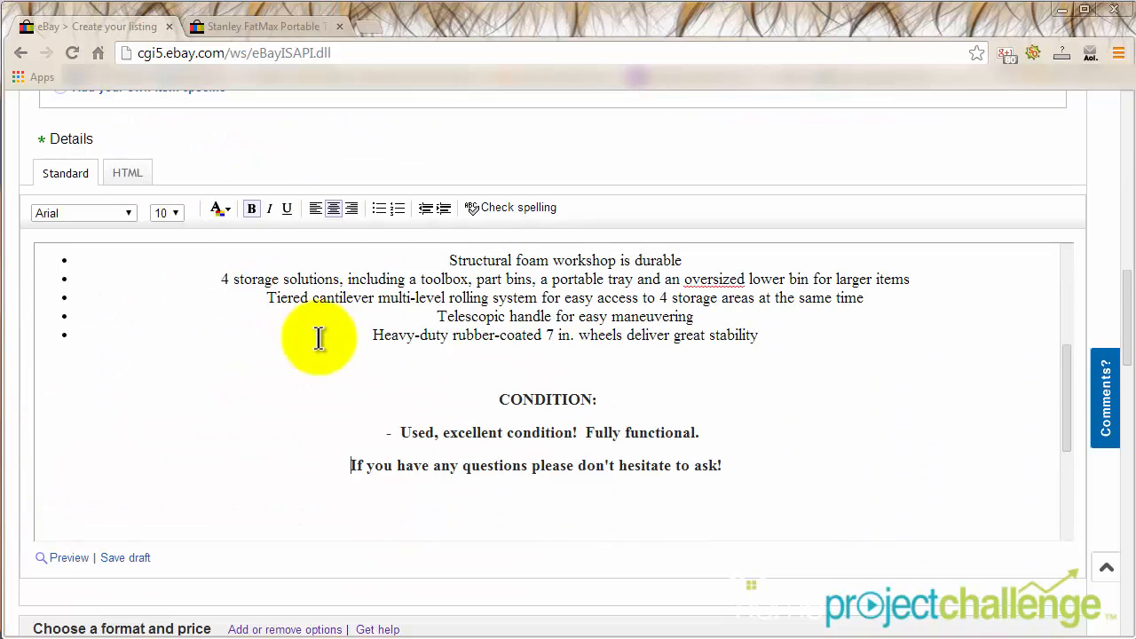
# Step: Switch the listing format from auction to Fixed price
pyautogui.scroll(-4, 192, 375)
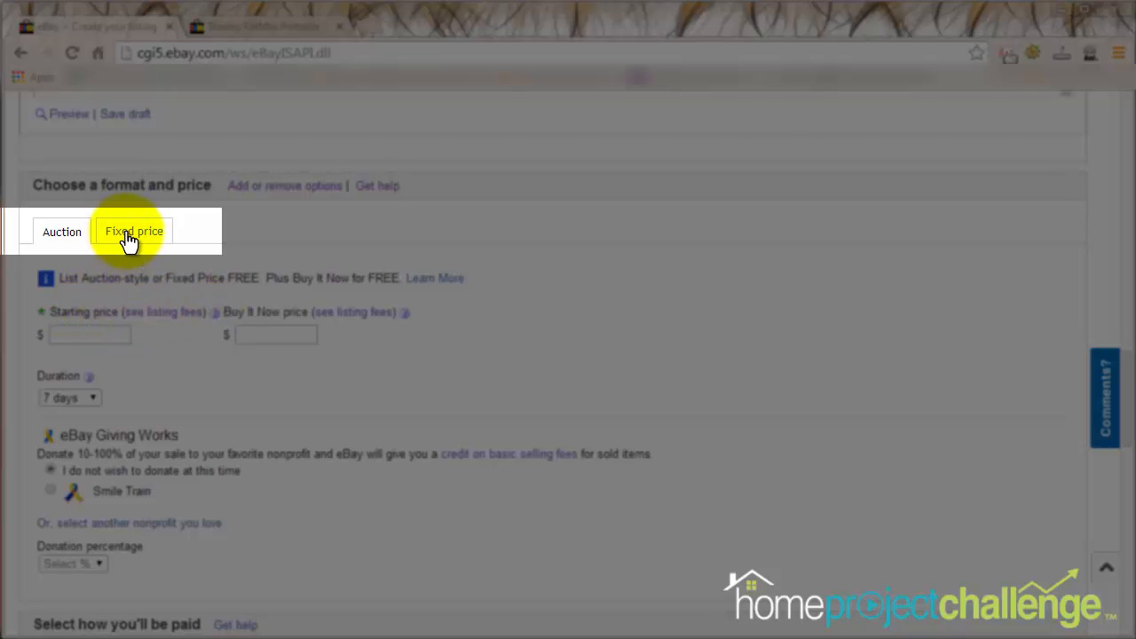
pyautogui.click(129, 232)
pyautogui.scroll(3, 127, 232)
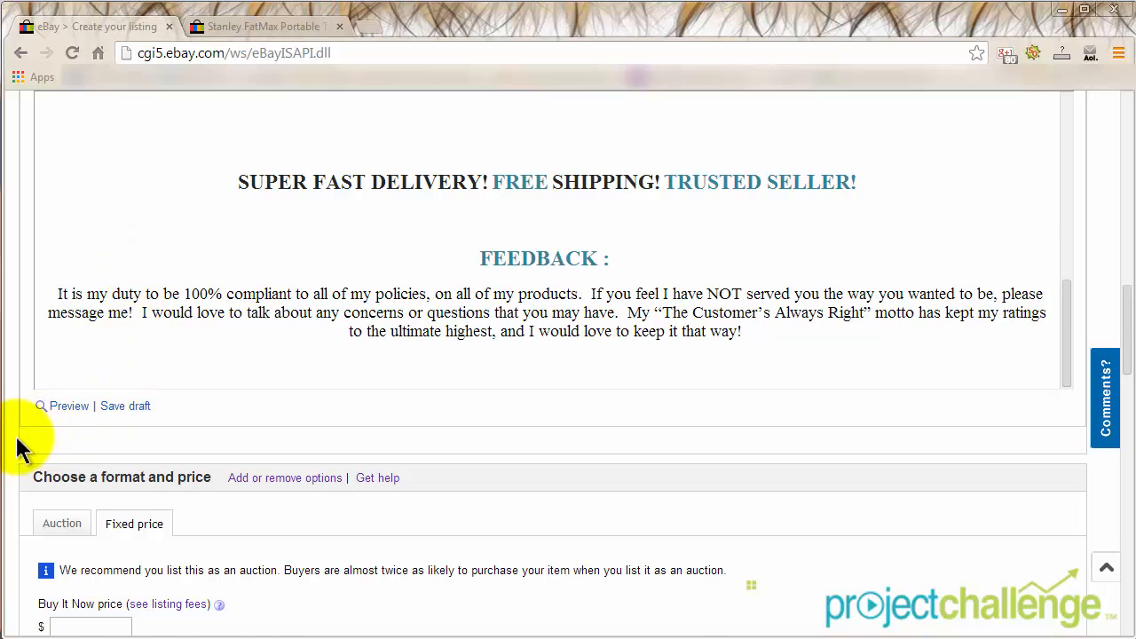
pyautogui.scroll(-2, 22, 449)
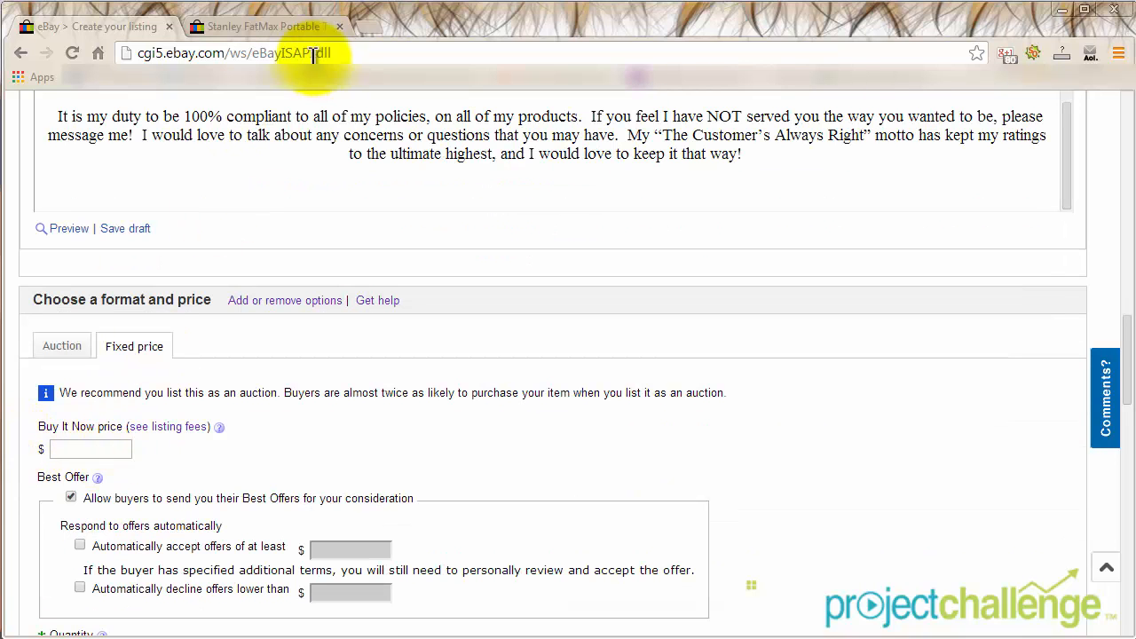
# Step: Go back from the sold Stanley listing to the "stanley fatmax cabinet" sold results and compare the selling prices of similar cabinets
pyautogui.click(255, 31)
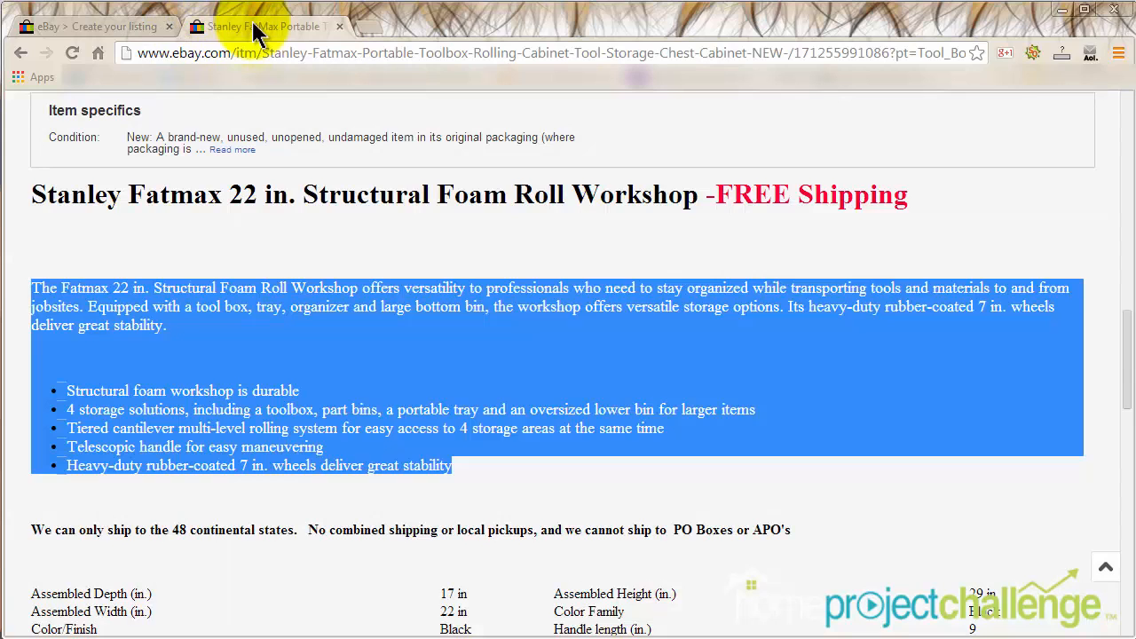
pyautogui.scroll(4, 189, 268)
pyautogui.scroll(8, 189, 269)
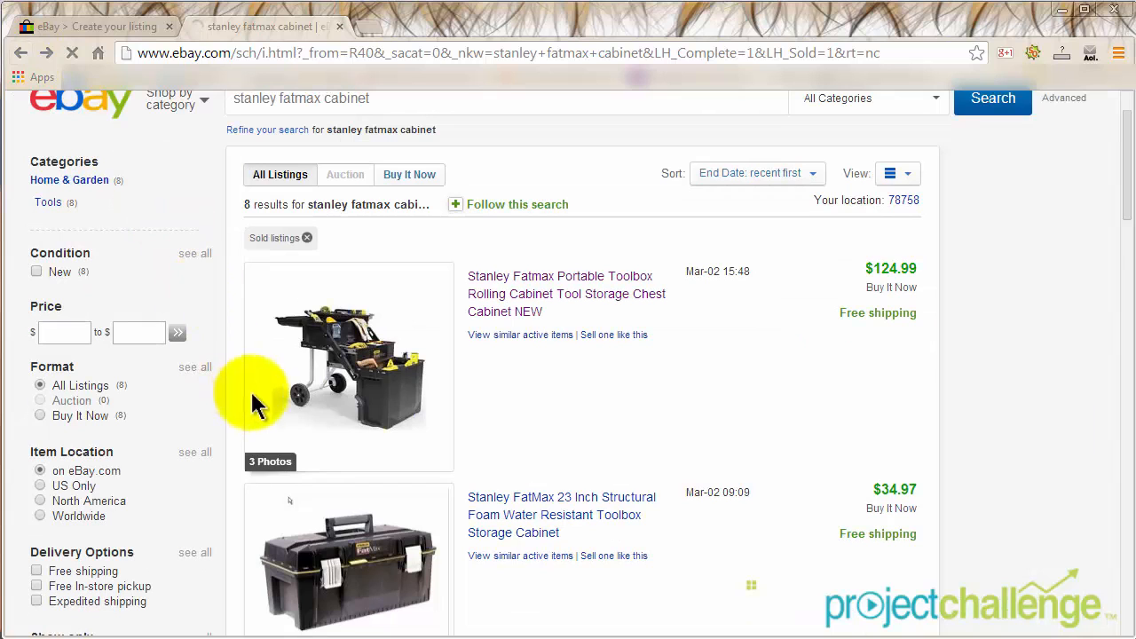
pyautogui.scroll(-4, 888, 325)
pyautogui.scroll(-7, 796, 429)
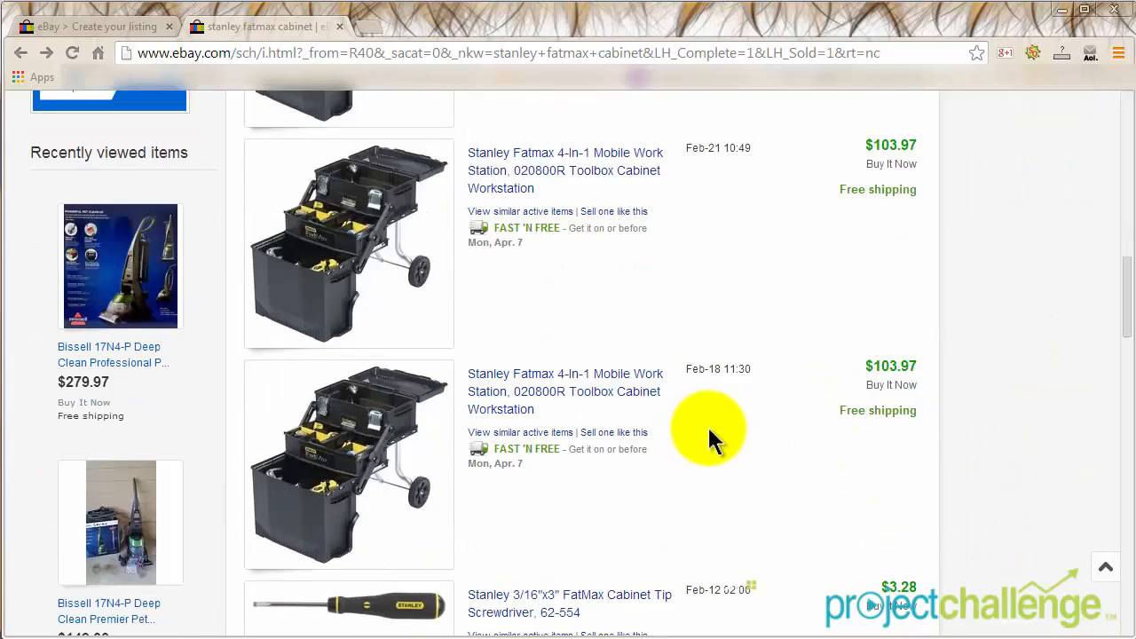
pyautogui.scroll(-1, 710, 437)
pyautogui.scroll(12, 711, 424)
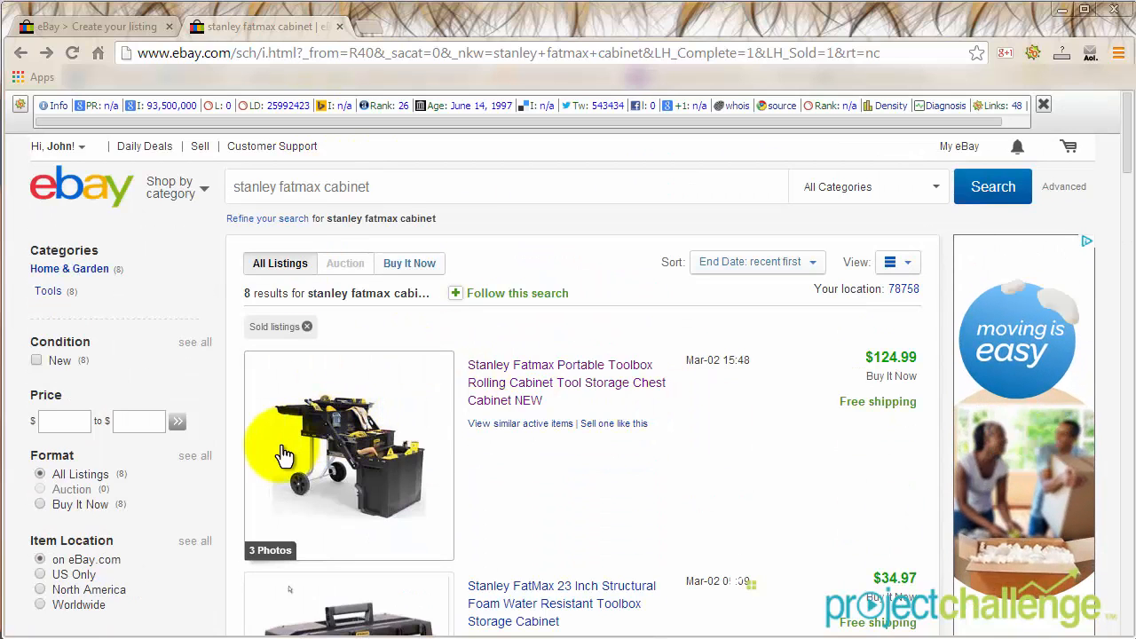
# Step: In the listing draft, set the Buy It Now price to 89.95 and stop buyers from sending Best Offers
pyautogui.click(116, 25)
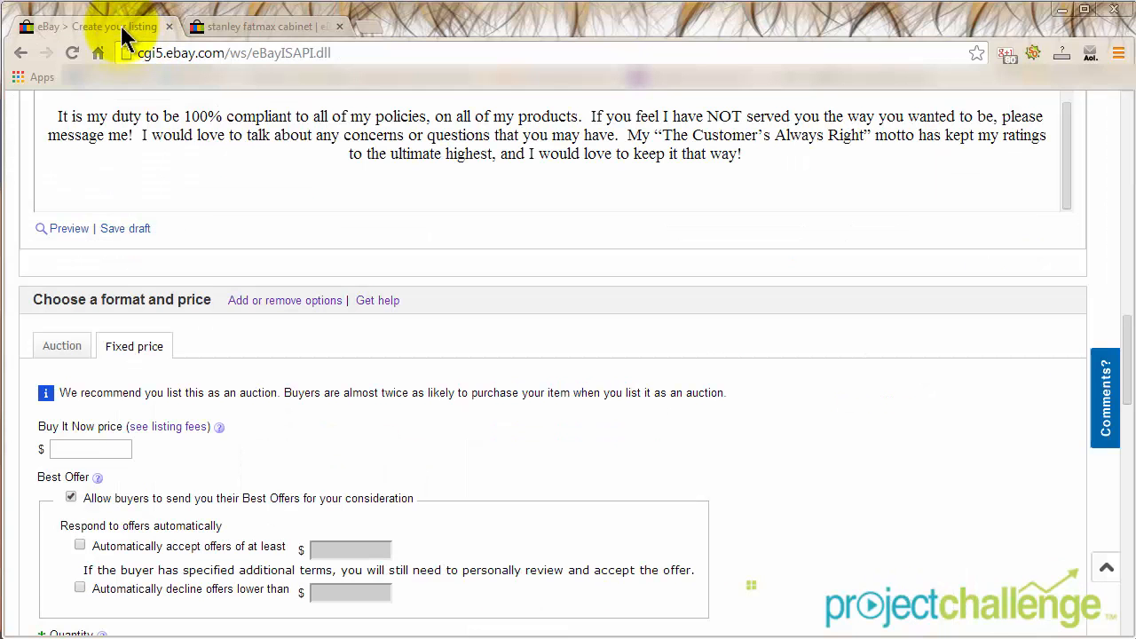
pyautogui.click(87, 448)
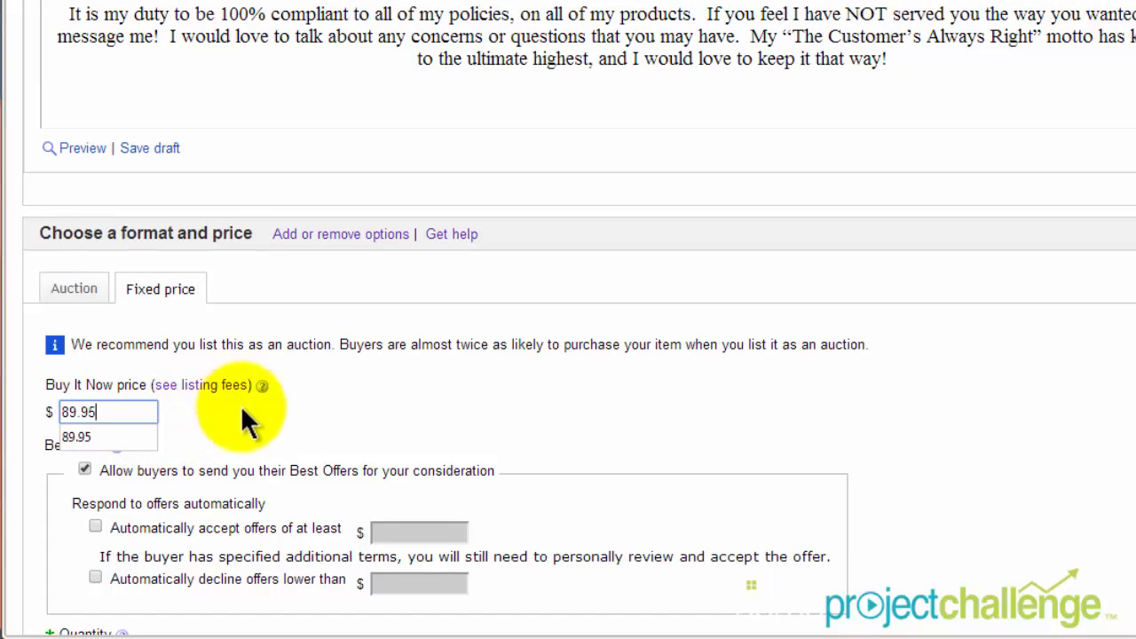
pyautogui.click(343, 396)
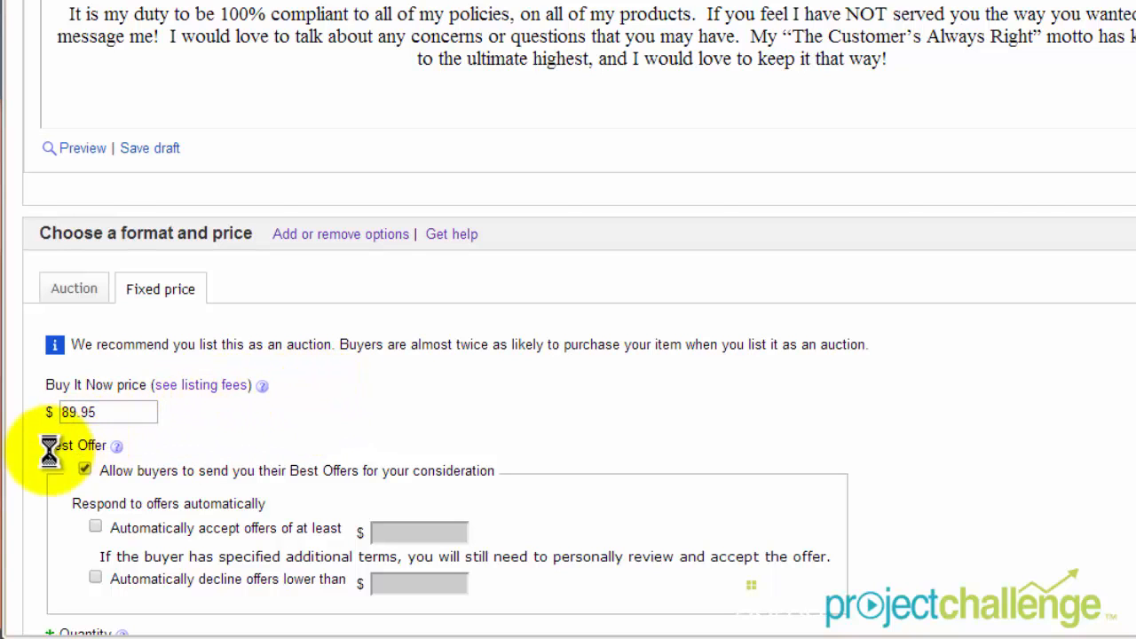
pyautogui.scroll(2, 31, 457)
pyautogui.scroll(-3, 24, 465)
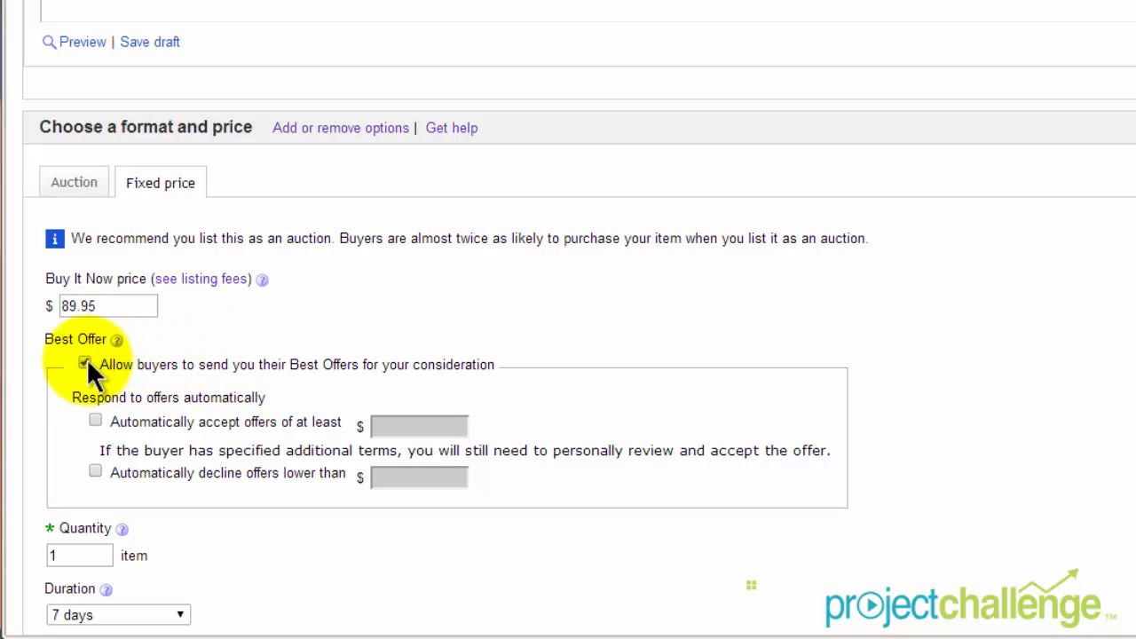
pyautogui.click(85, 360)
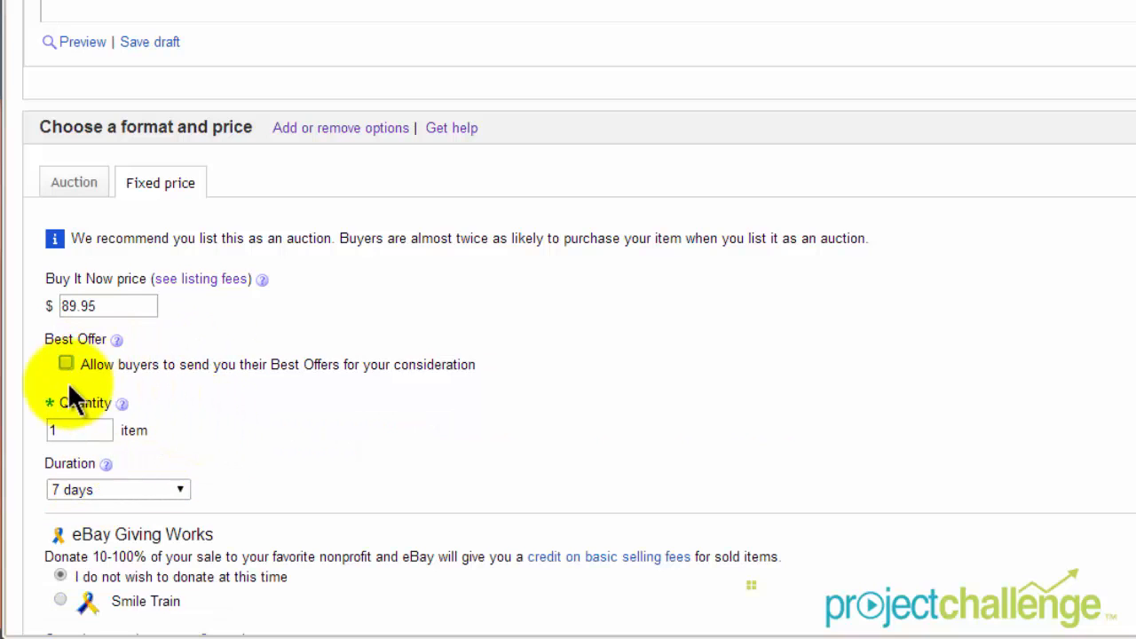
pyautogui.scroll(-1, 29, 409)
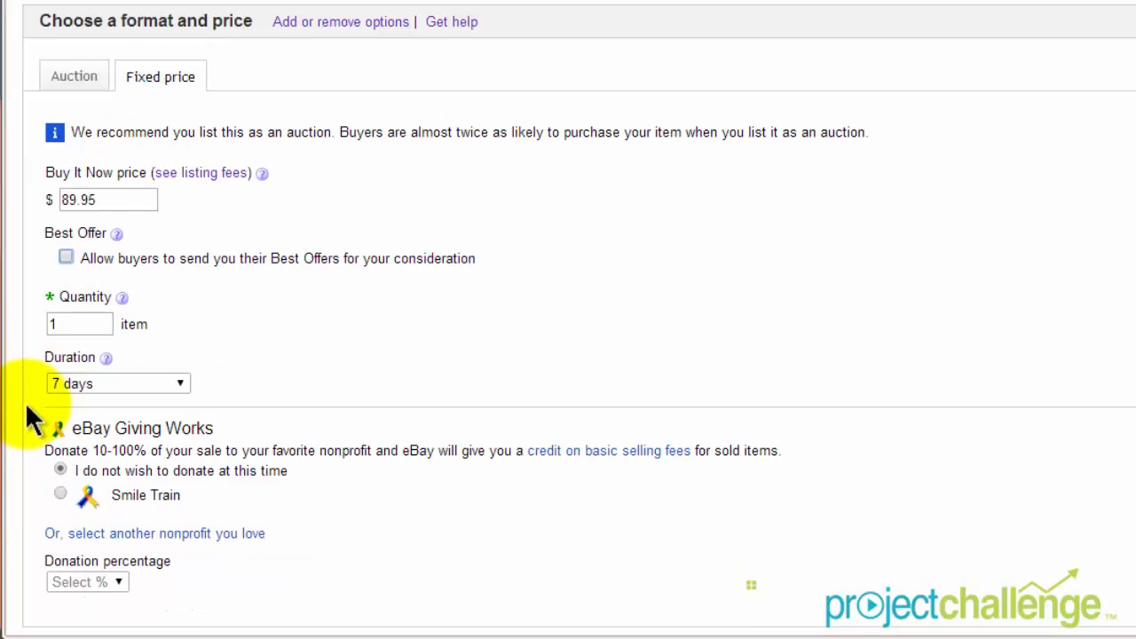
# Step: Try a listing quantity of 100 items and restore it to 1
pyautogui.click(70, 327)
pyautogui.press('BackSpace')
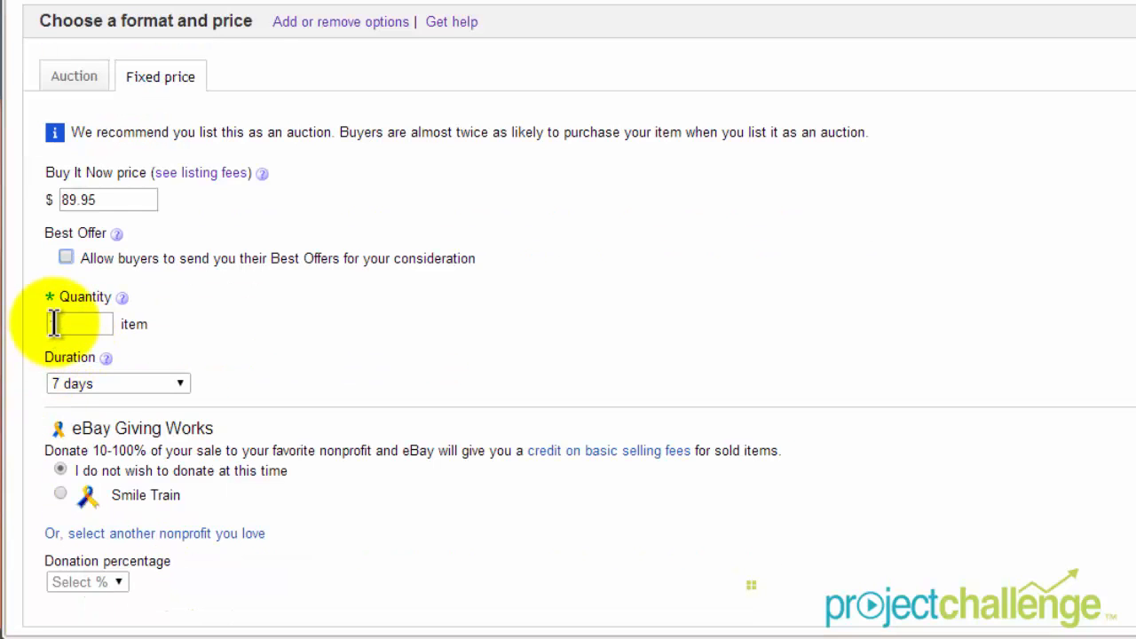
pyautogui.write('1')
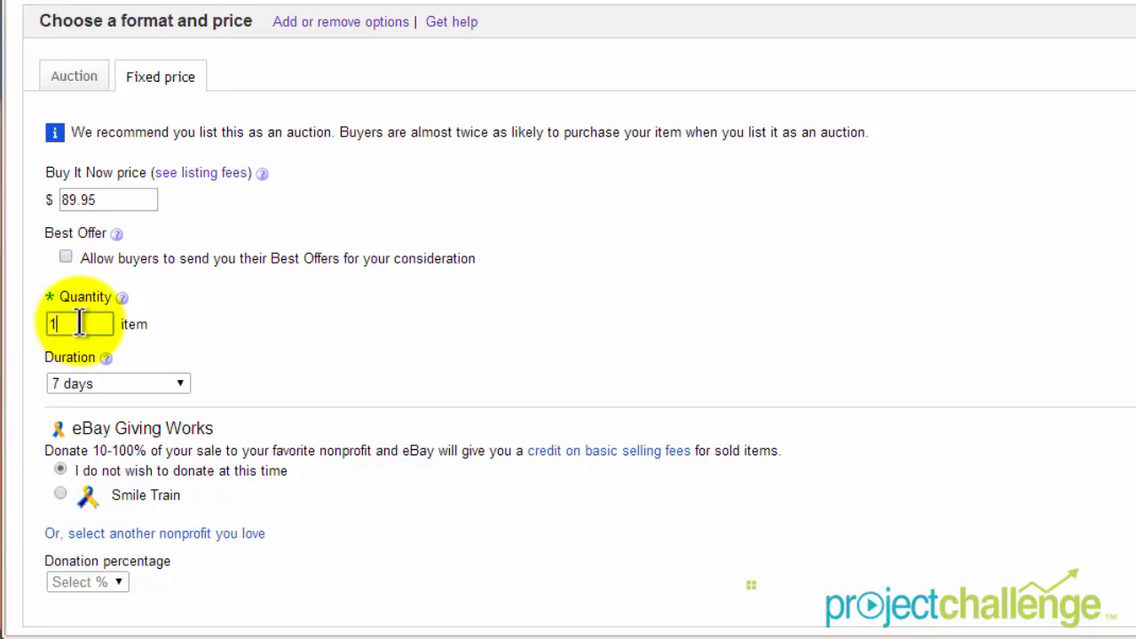
pyautogui.write('00')
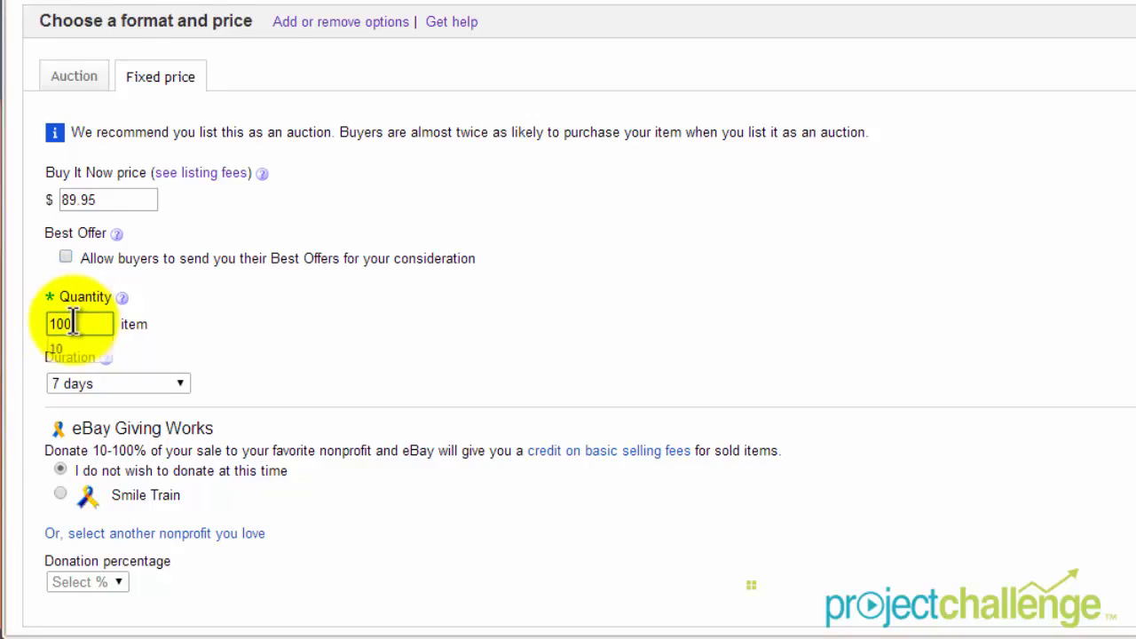
pyautogui.press('BackSpace')
pyautogui.press('BackSpace')
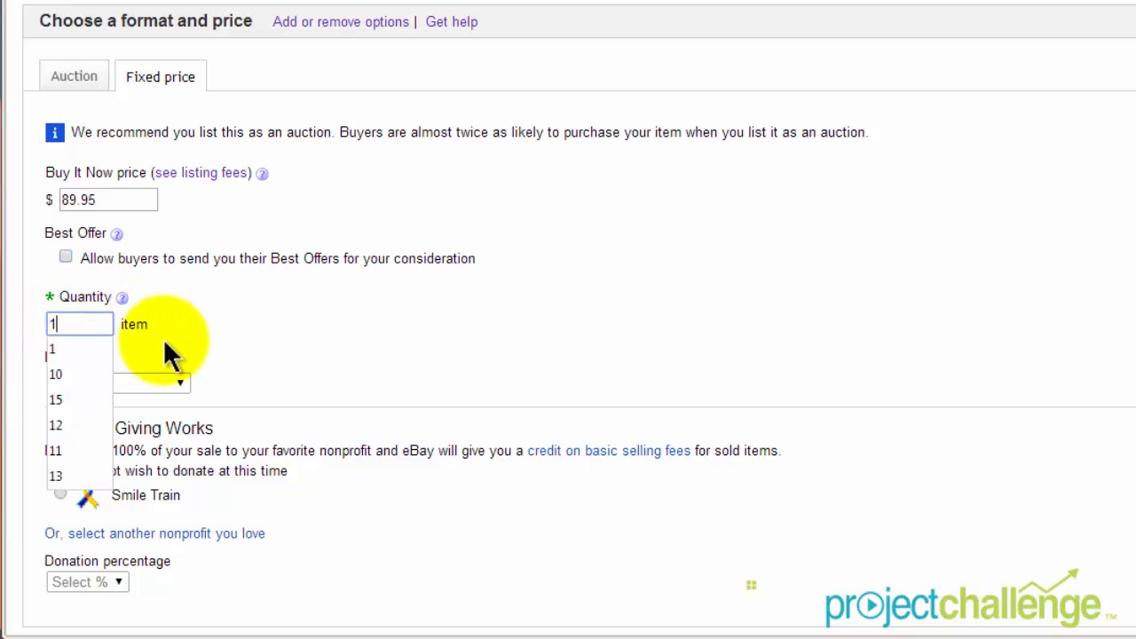
pyautogui.click(183, 335)
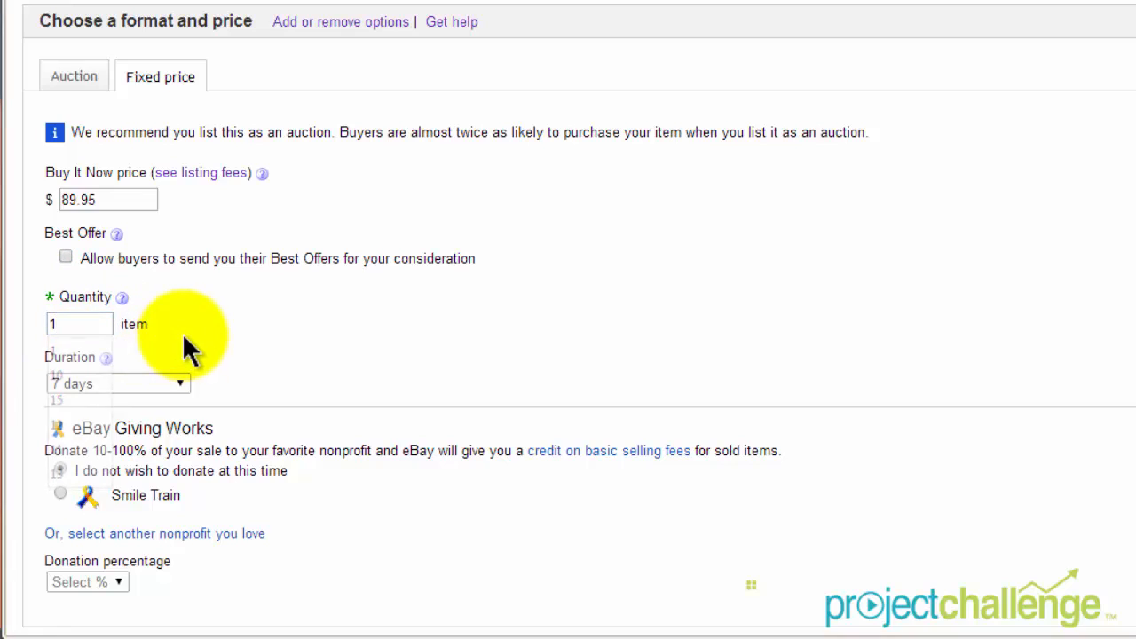
# Step: Set the listing duration to Good 'Til Cancelled
pyautogui.click(180, 387)
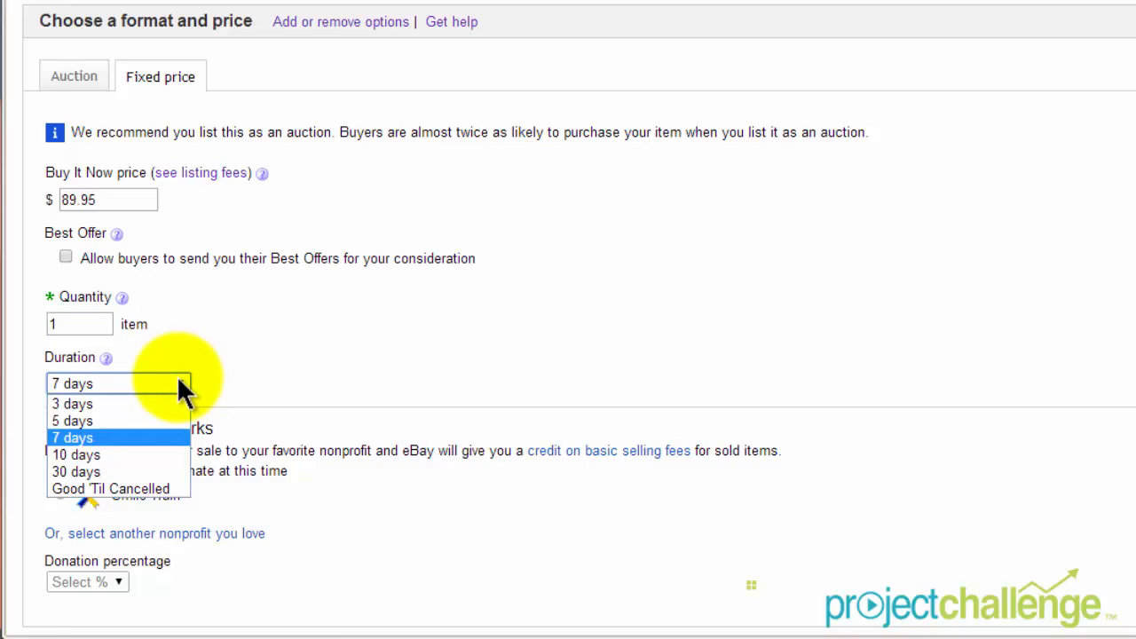
pyautogui.click(139, 486)
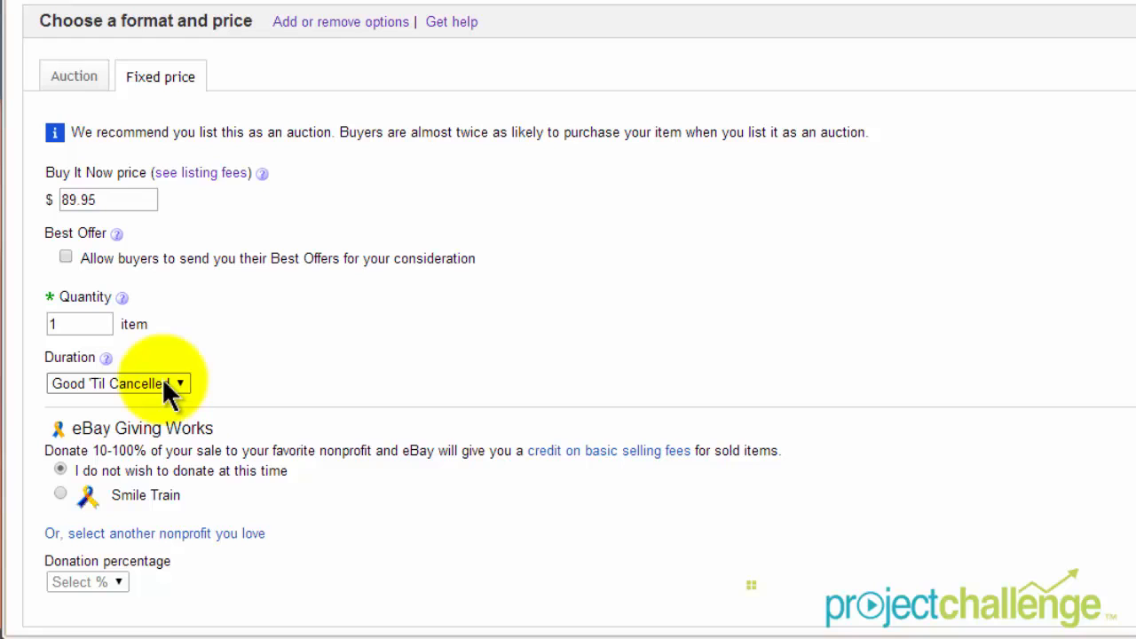
# Step: Check the options for the listing's payment policy and keep the default PayPal policy
pyautogui.scroll(-3, 28, 459)
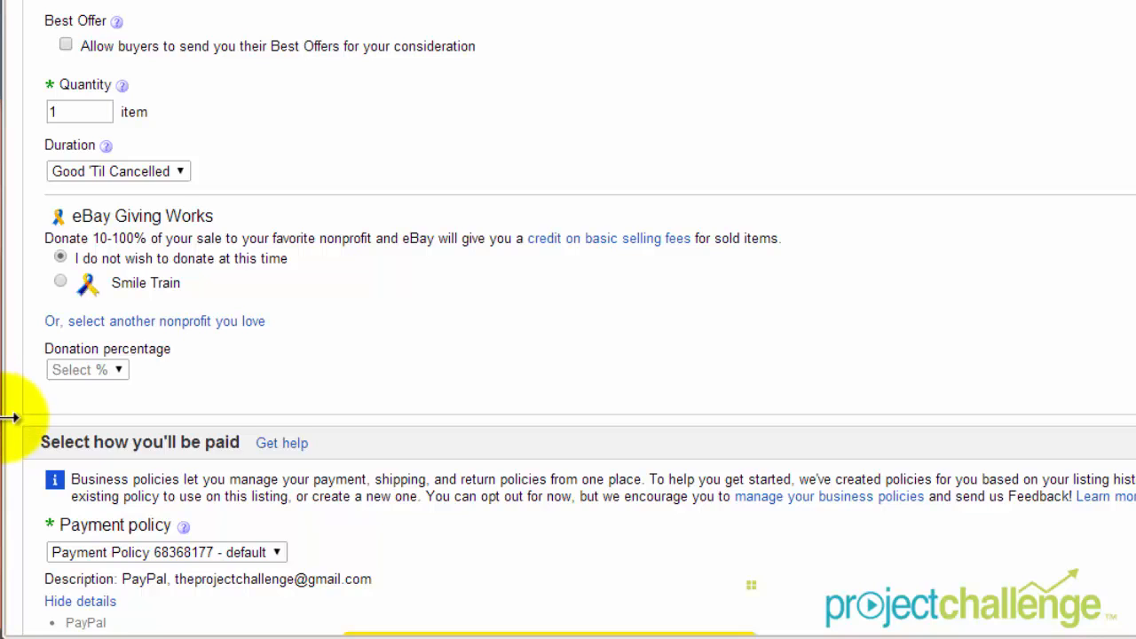
pyautogui.scroll(-3, 18, 441)
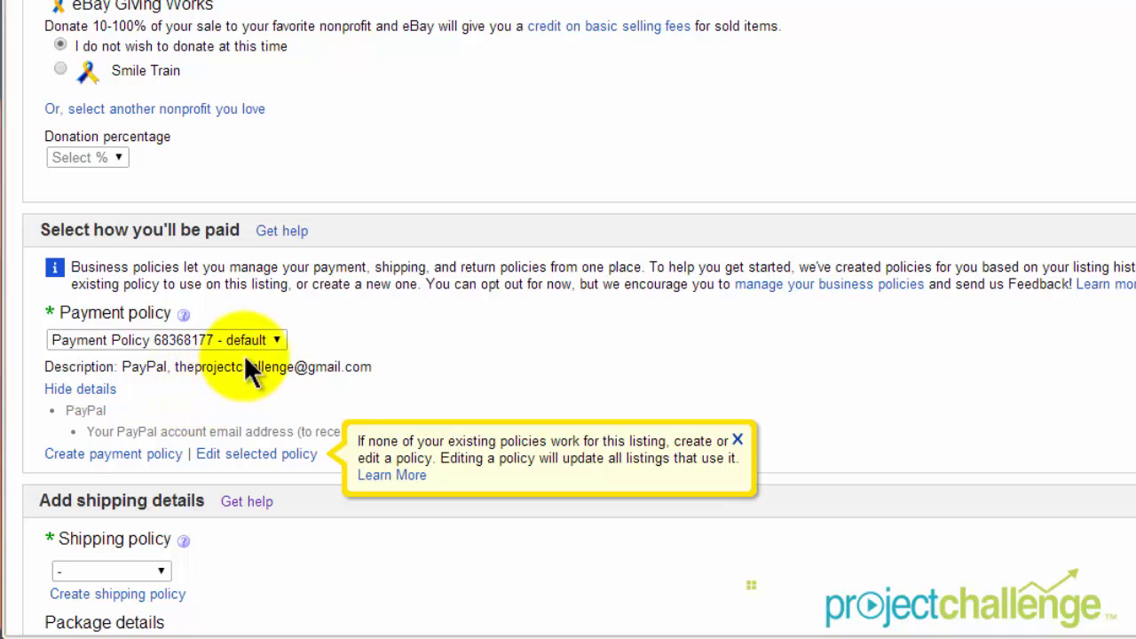
pyautogui.click(274, 340)
pyautogui.click(274, 340)
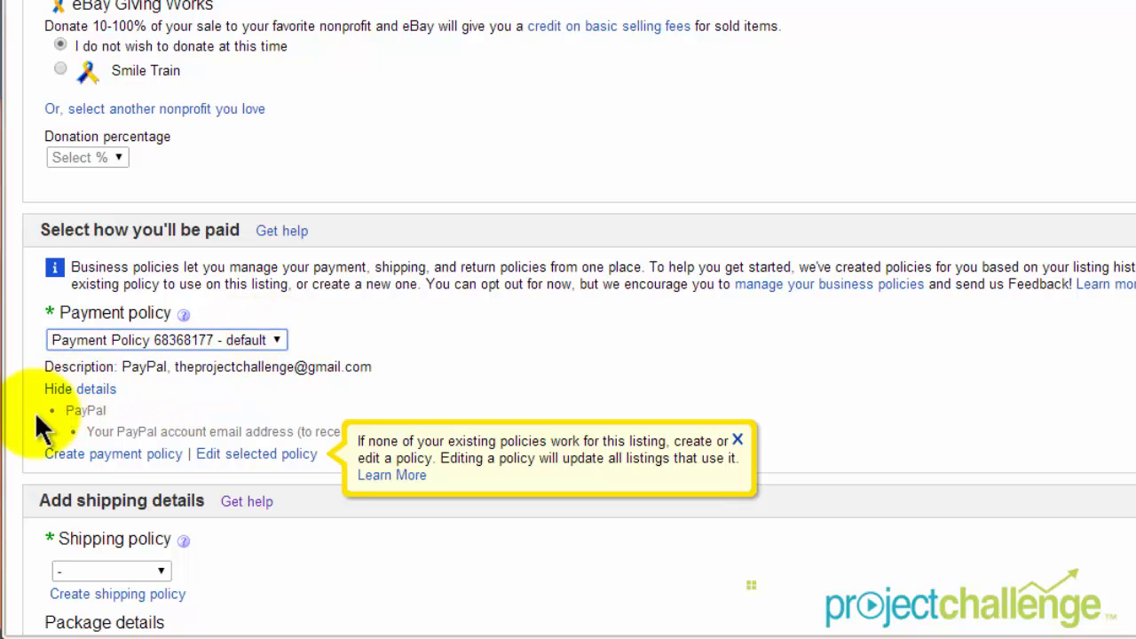
# Step: Start a new shipping policy named Default with the description "free shipping"
pyautogui.scroll(-2, 35, 412)
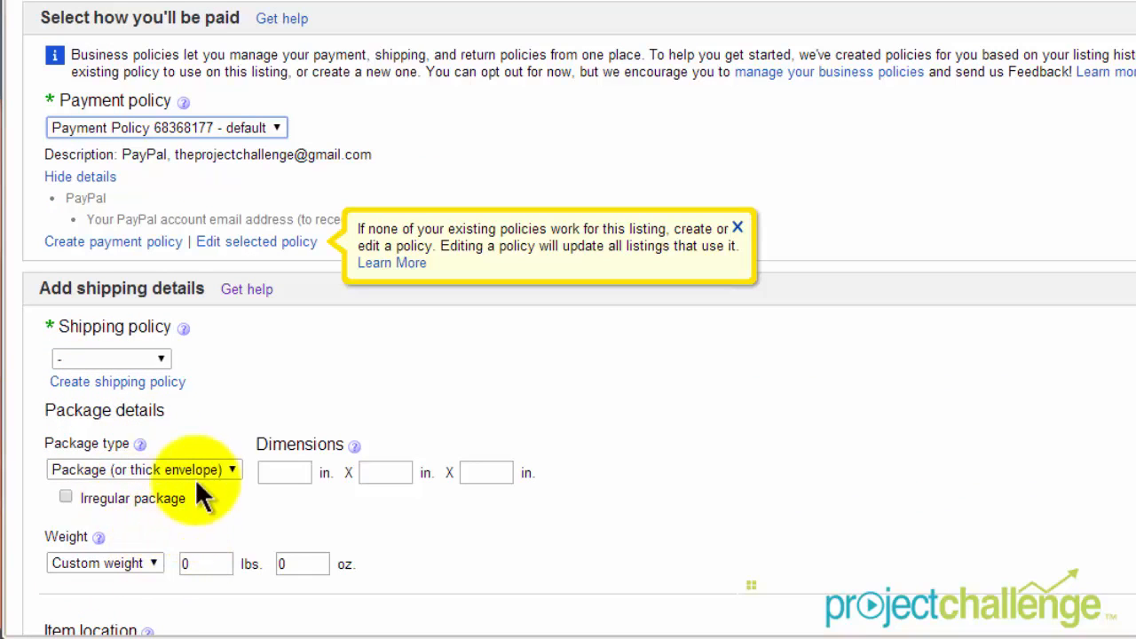
pyautogui.click(160, 360)
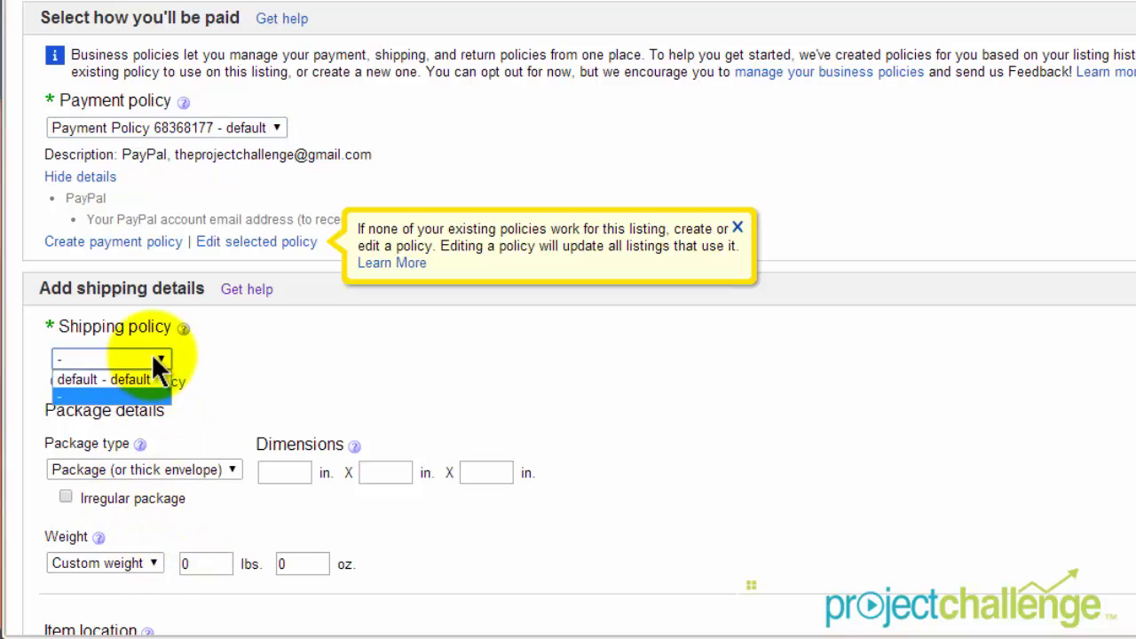
pyautogui.click(156, 349)
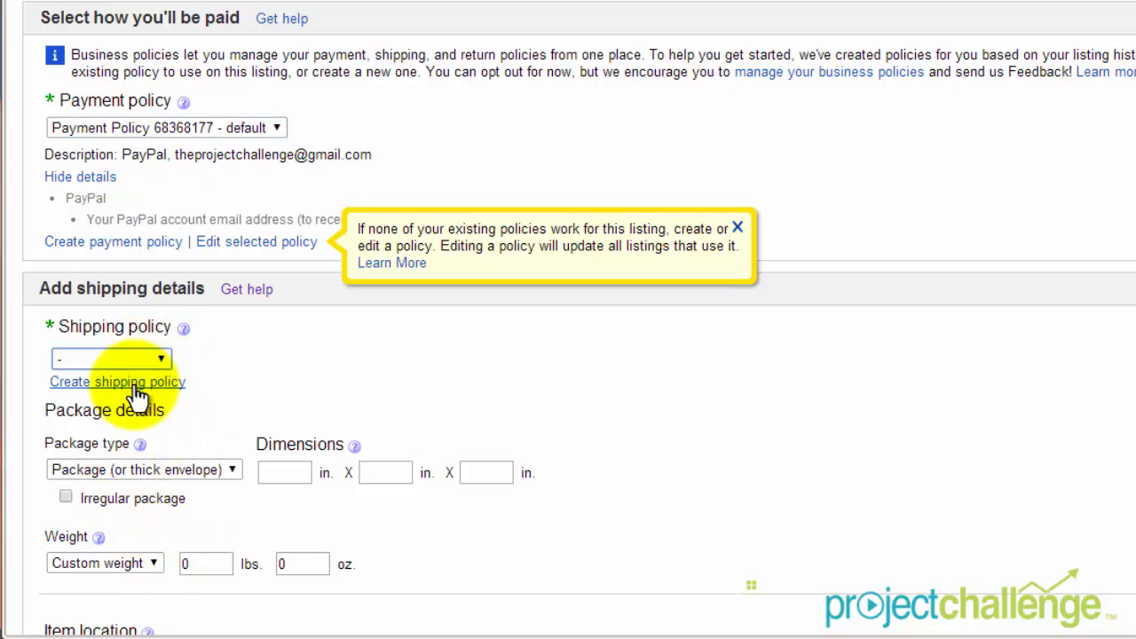
pyautogui.click(141, 383)
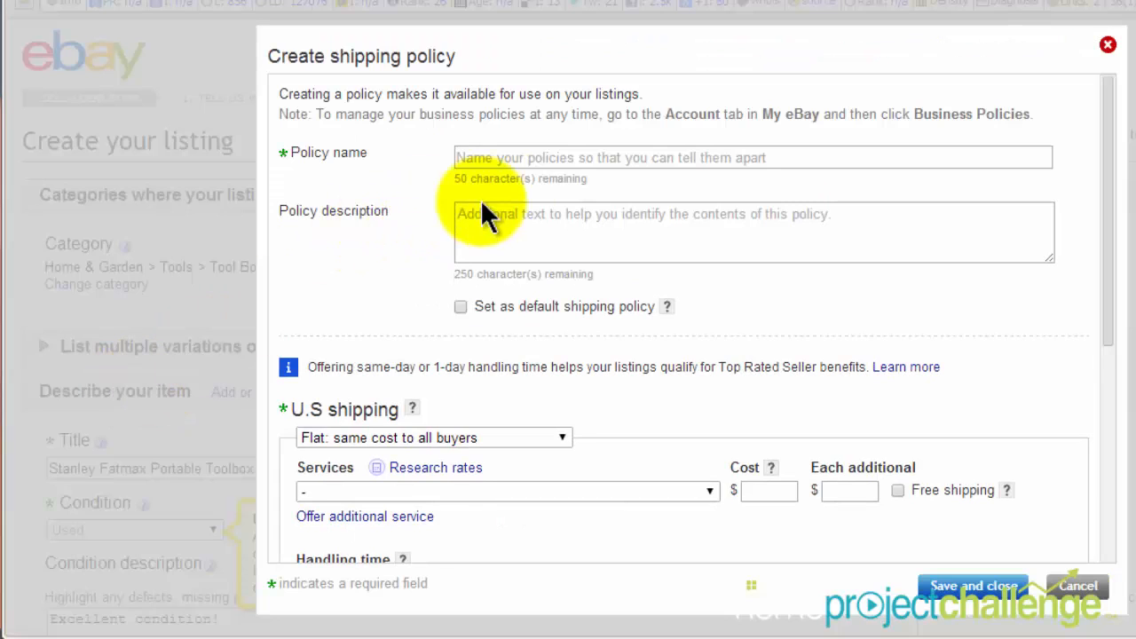
pyautogui.click(502, 158)
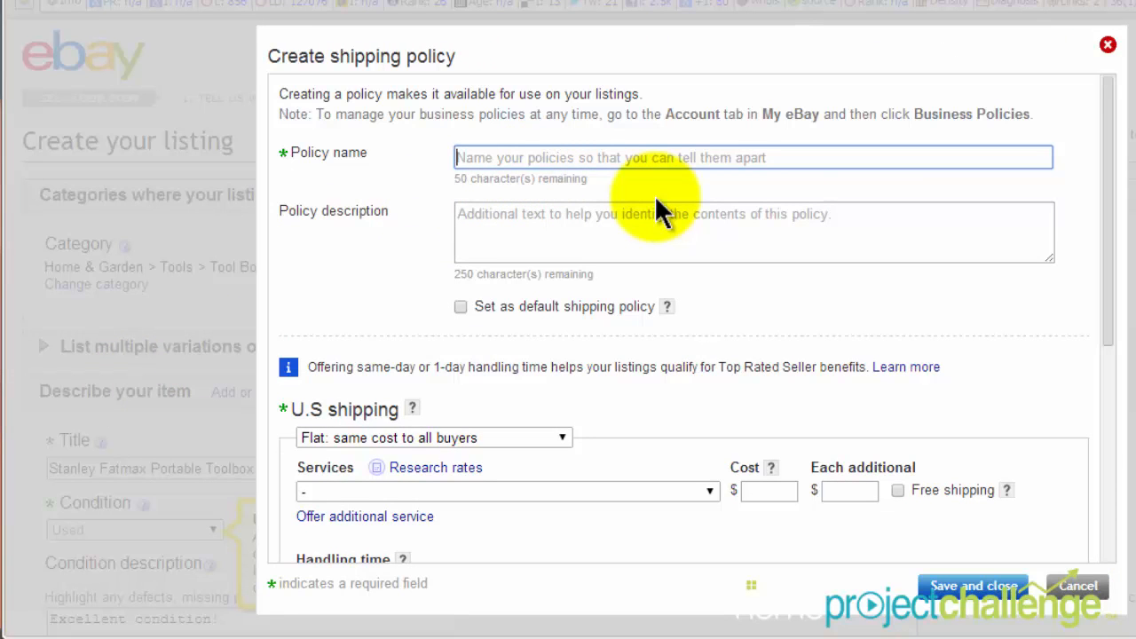
pyautogui.write('Dea')
pyautogui.press('BackSpace')
pyautogui.write('fault')
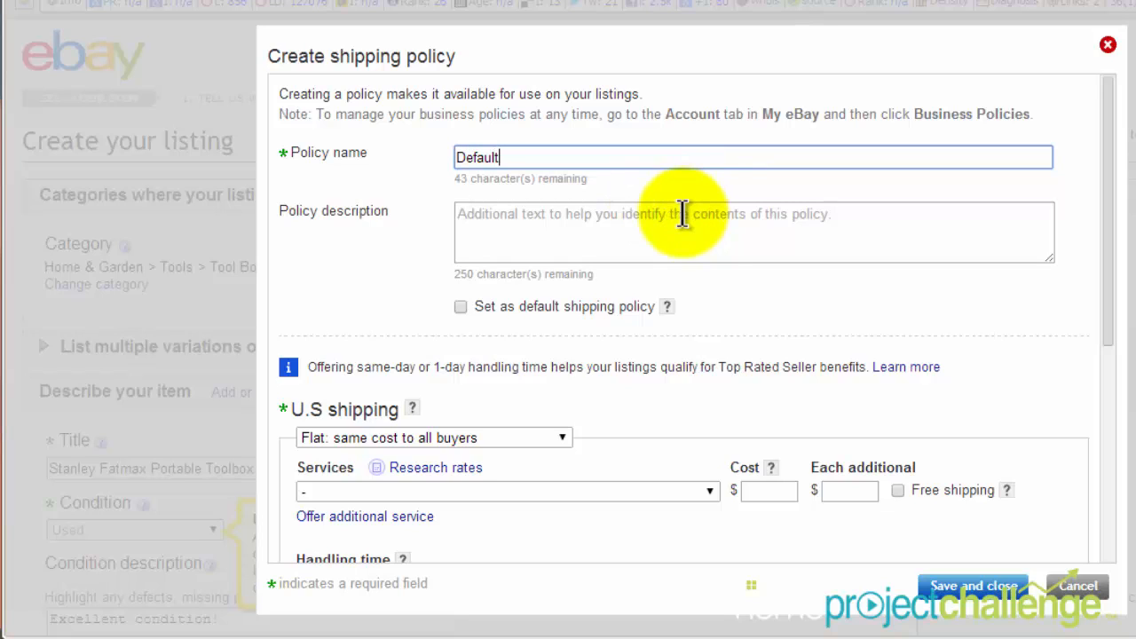
pyautogui.click(544, 223)
pyautogui.write('free shipping')
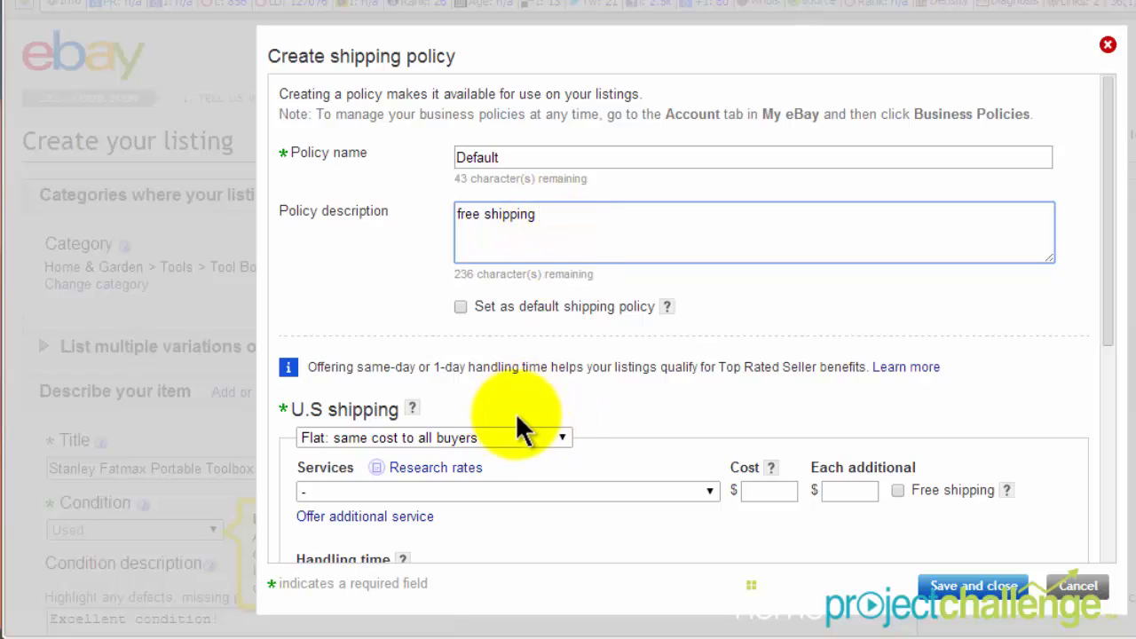
# Step: Make the new policy the default shipping policy and offer Standard Shipping (1 to 5 business days) with free shipping in the U.S
pyautogui.scroll(-1, 515, 412)
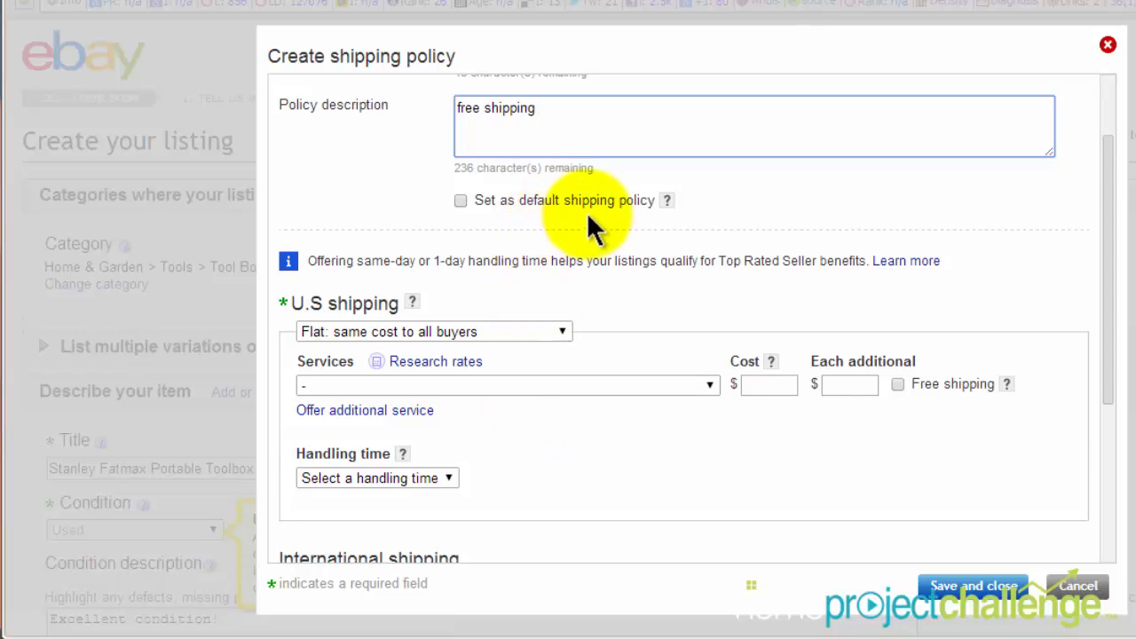
pyautogui.click(460, 201)
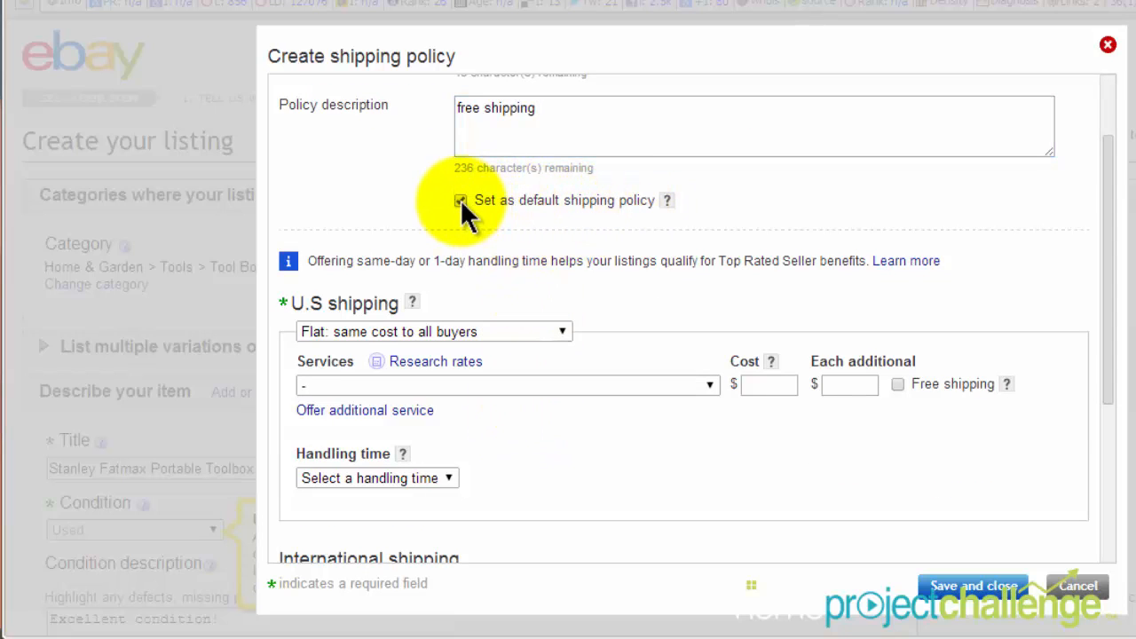
pyautogui.click(460, 201)
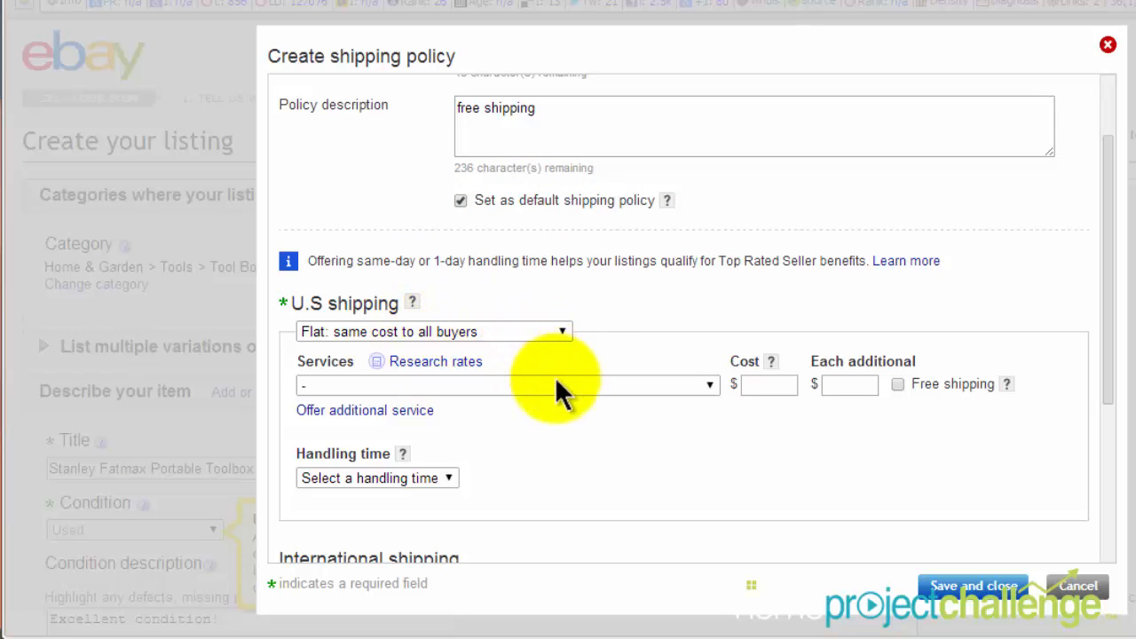
pyautogui.click(703, 391)
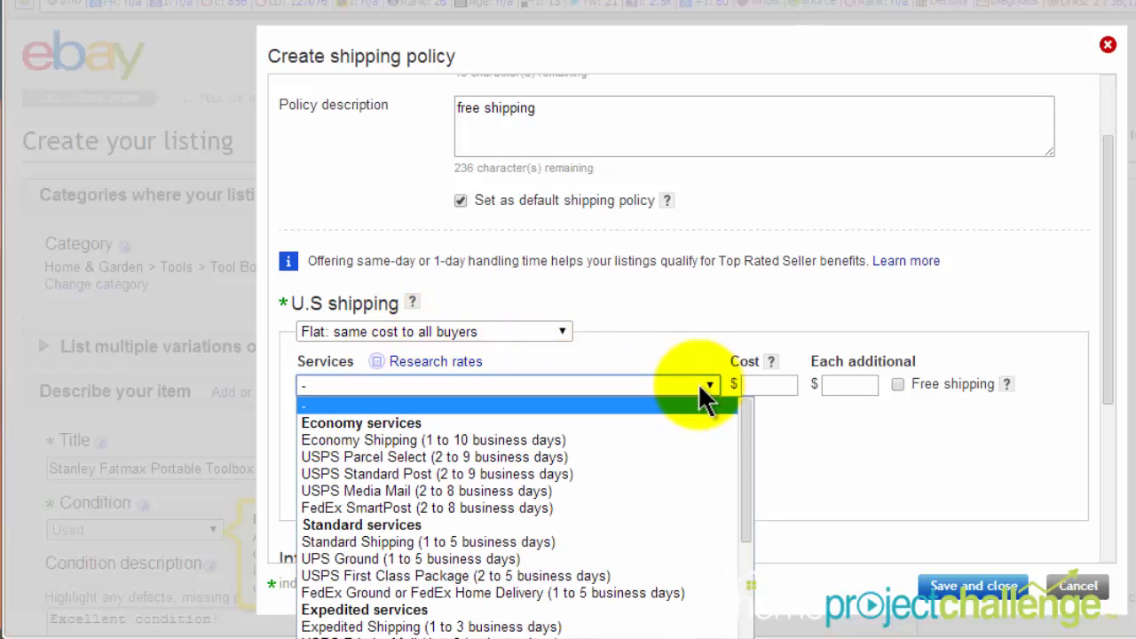
pyautogui.click(565, 541)
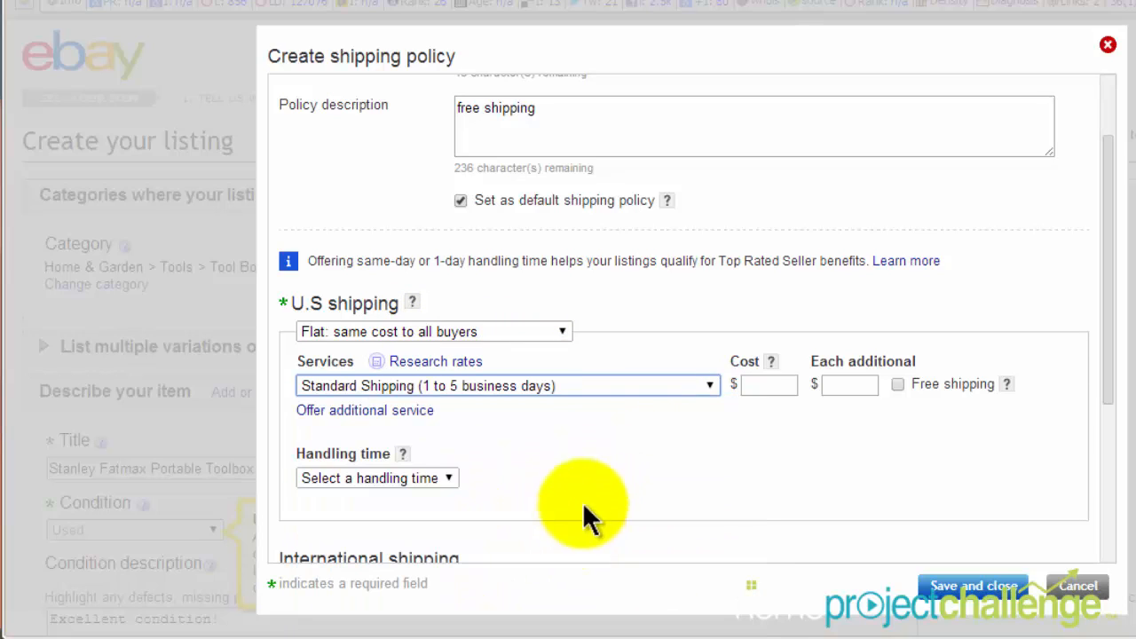
pyautogui.click(897, 384)
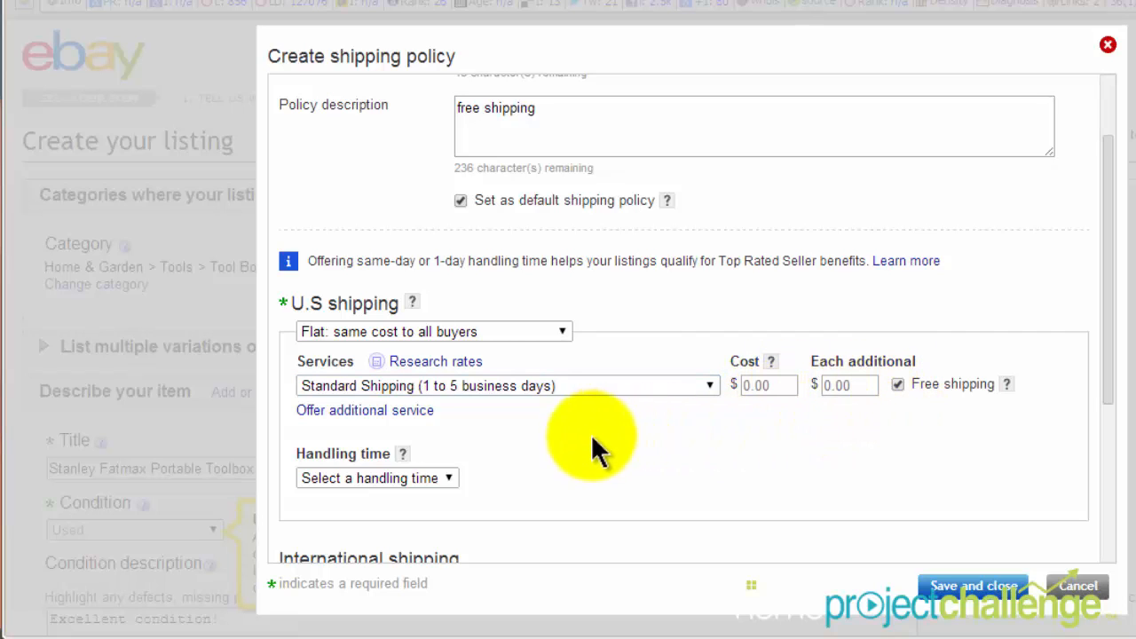
# Step: Set the shipping policy's handling time to 1 business day and try to save the policy without international shipping
pyautogui.scroll(-2, 551, 442)
pyautogui.click(447, 370)
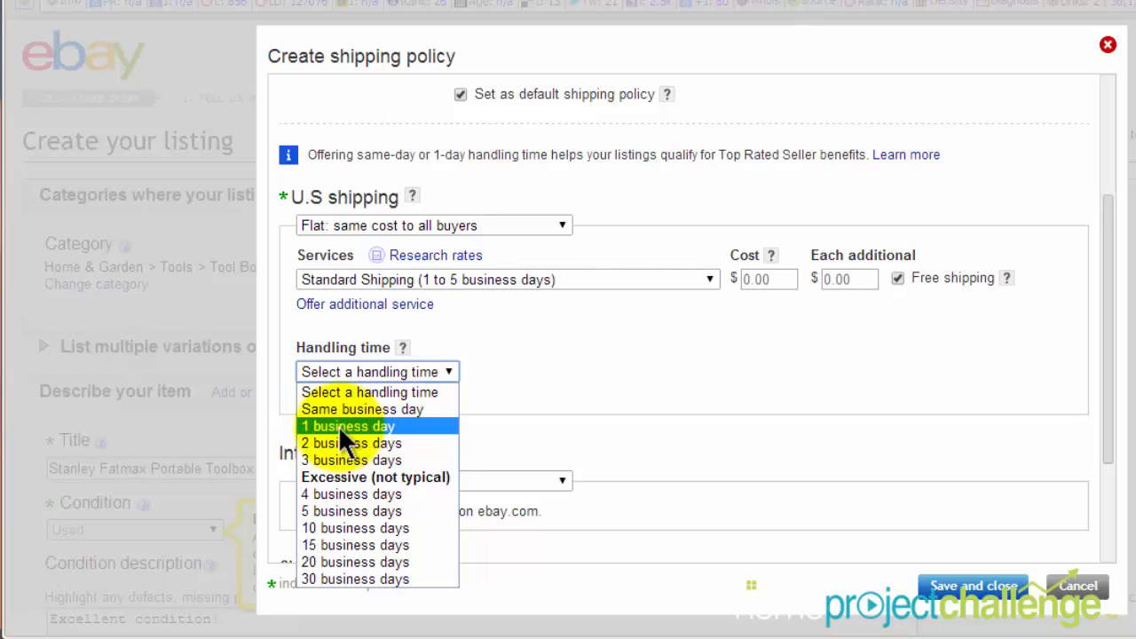
pyautogui.click(387, 423)
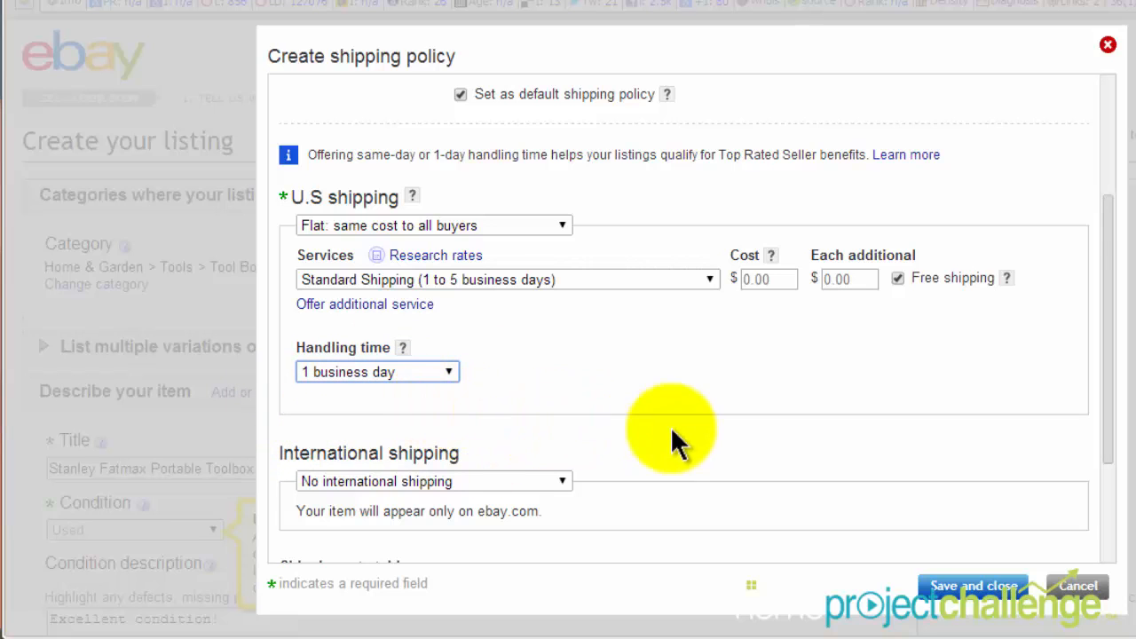
pyautogui.scroll(-2, 672, 444)
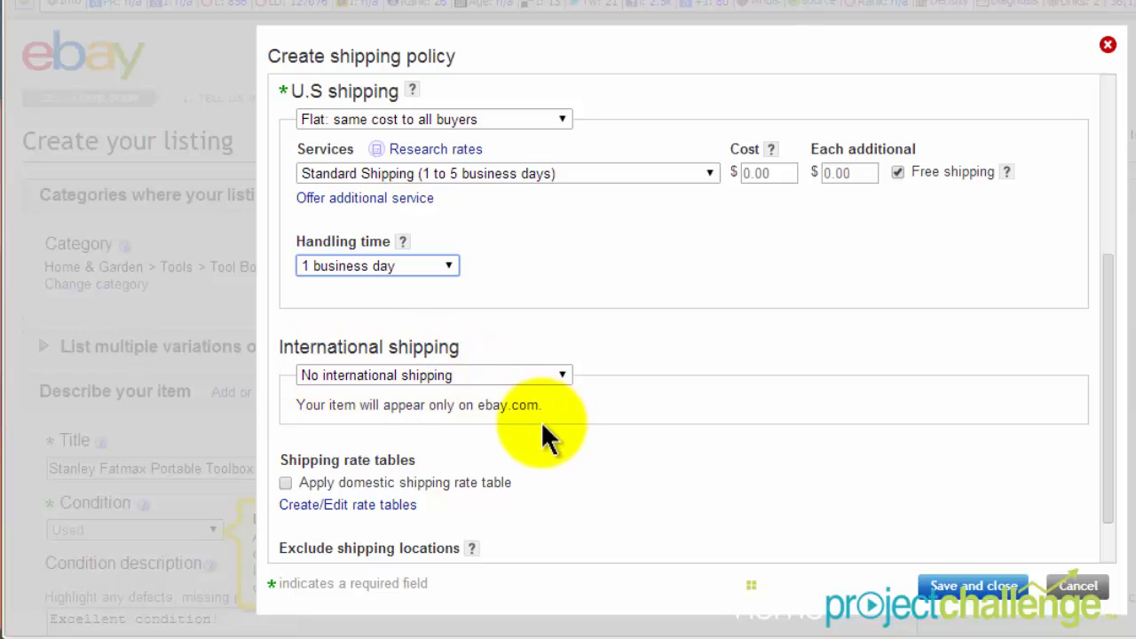
pyautogui.scroll(-1, 540, 424)
pyautogui.scroll(-2, 540, 424)
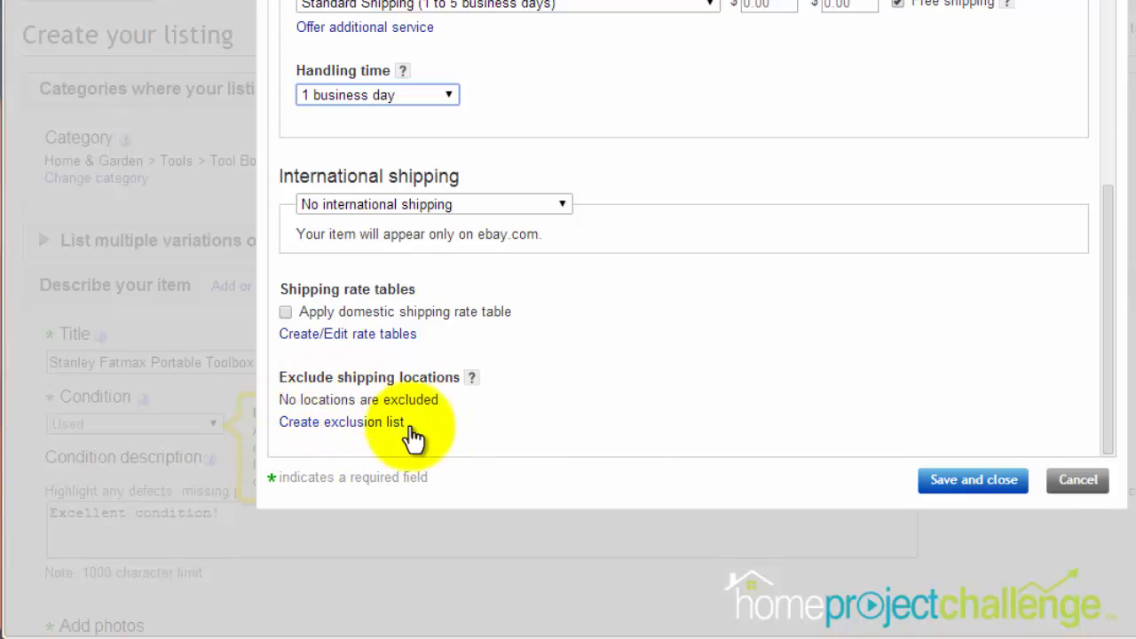
pyautogui.click(950, 480)
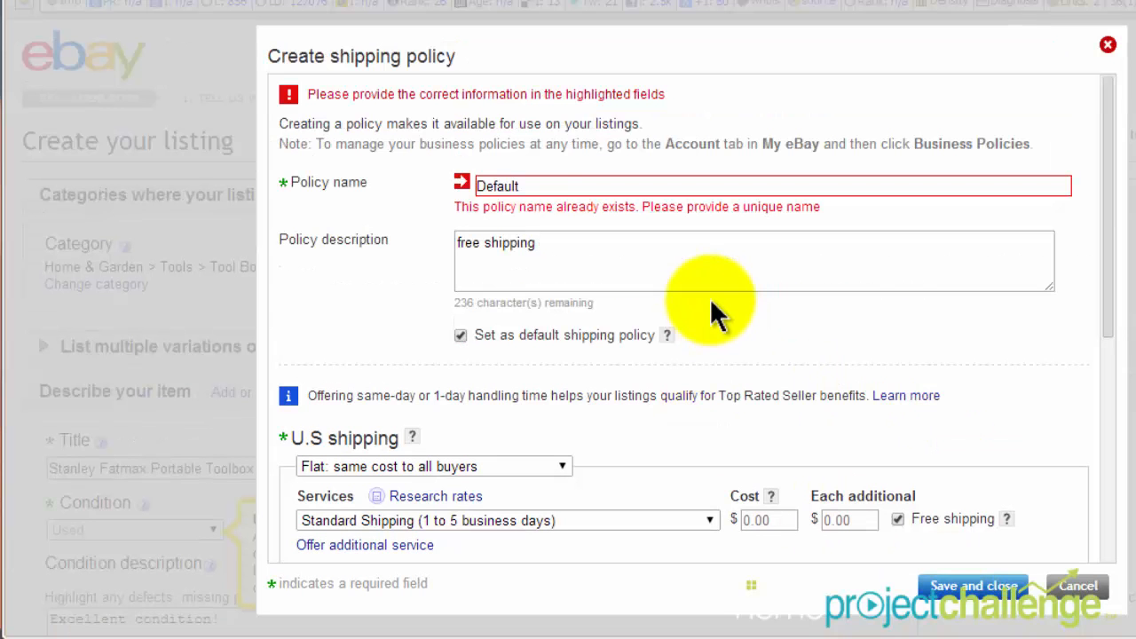
# Step: Try to save the shipping policy under the name Standard, and discard the new policy
pyautogui.doubleClick(538, 186)
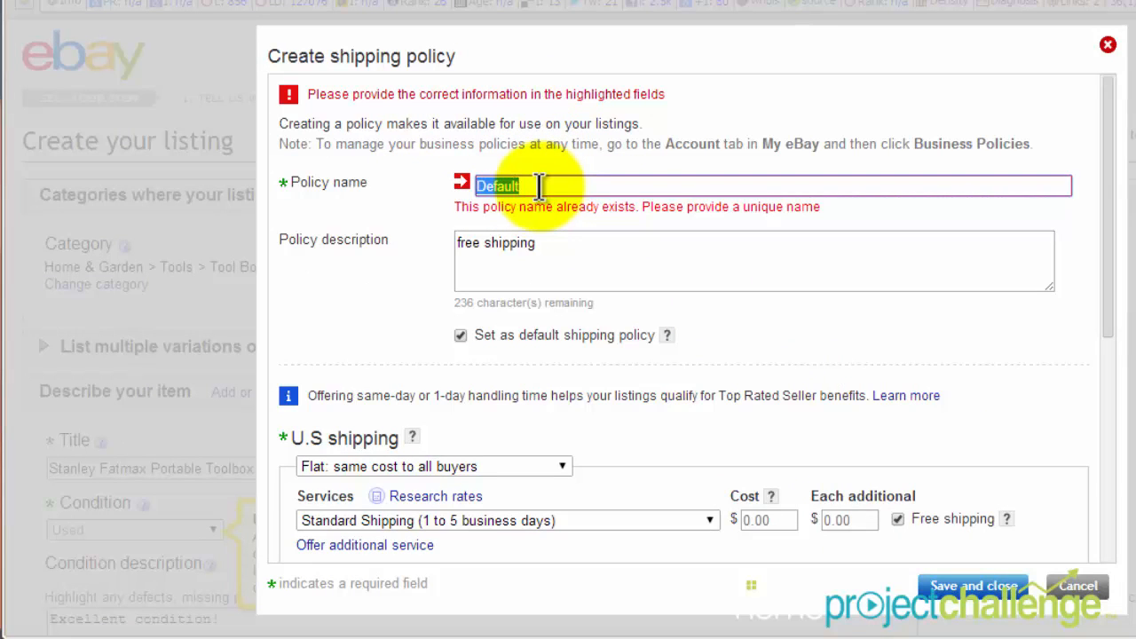
pyautogui.write('Standard')
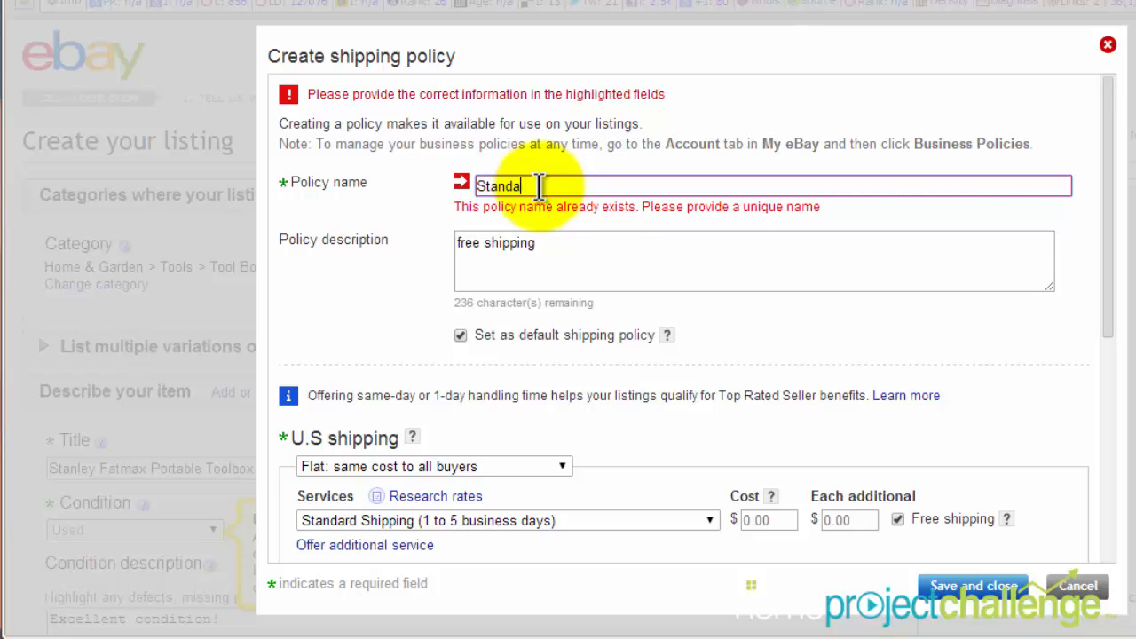
pyautogui.click(974, 585)
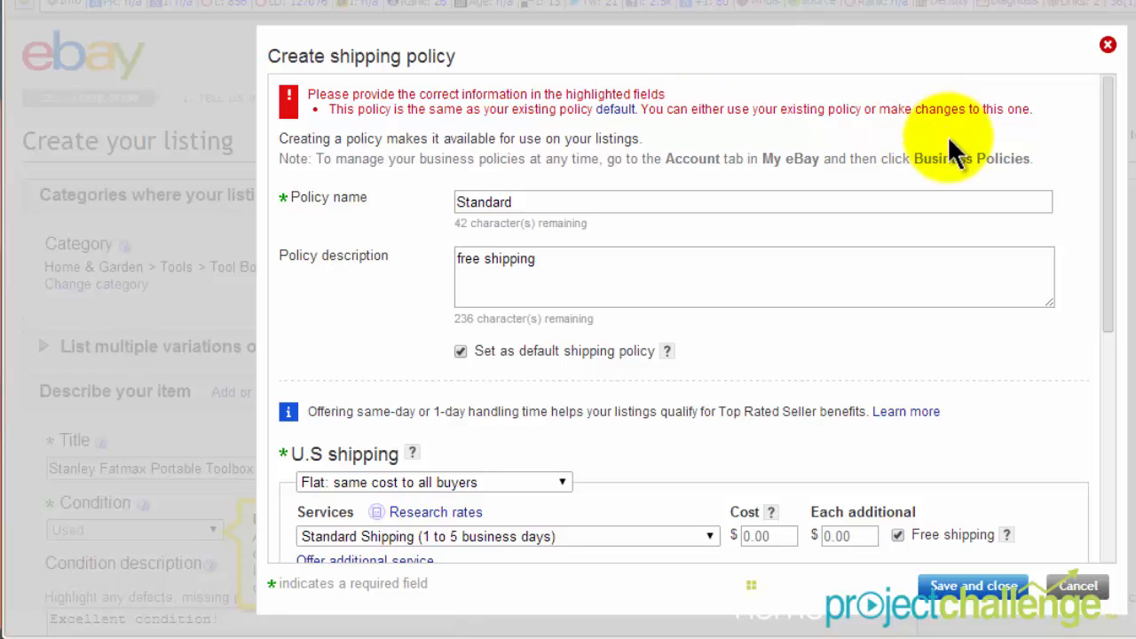
pyautogui.click(1078, 588)
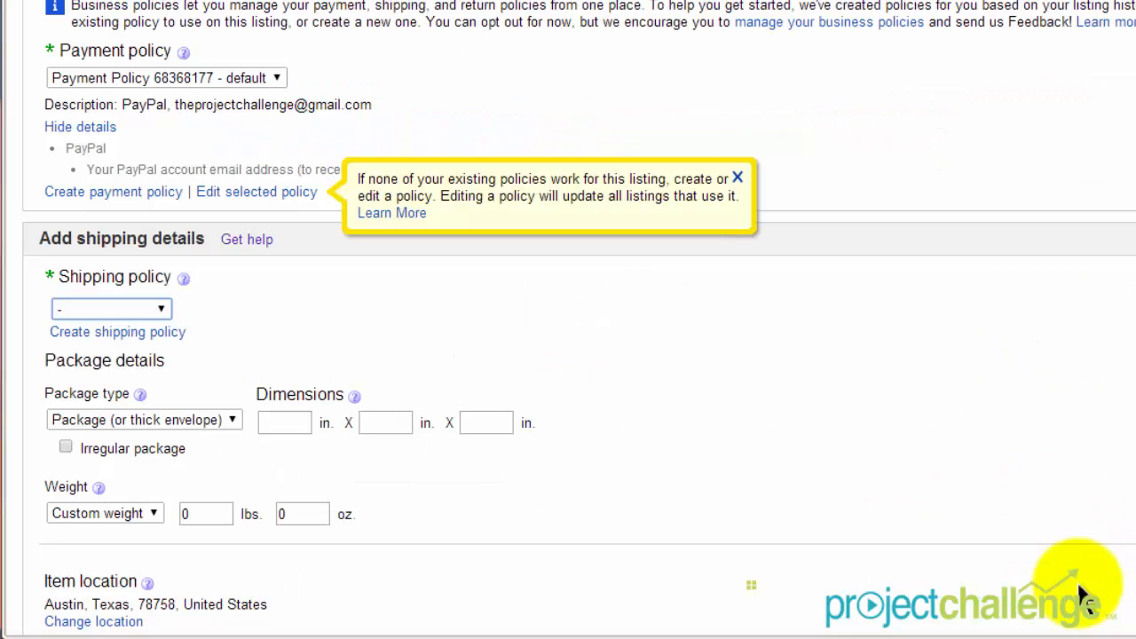
# Step: Apply the existing default shipping policy to the listing
pyautogui.click(156, 308)
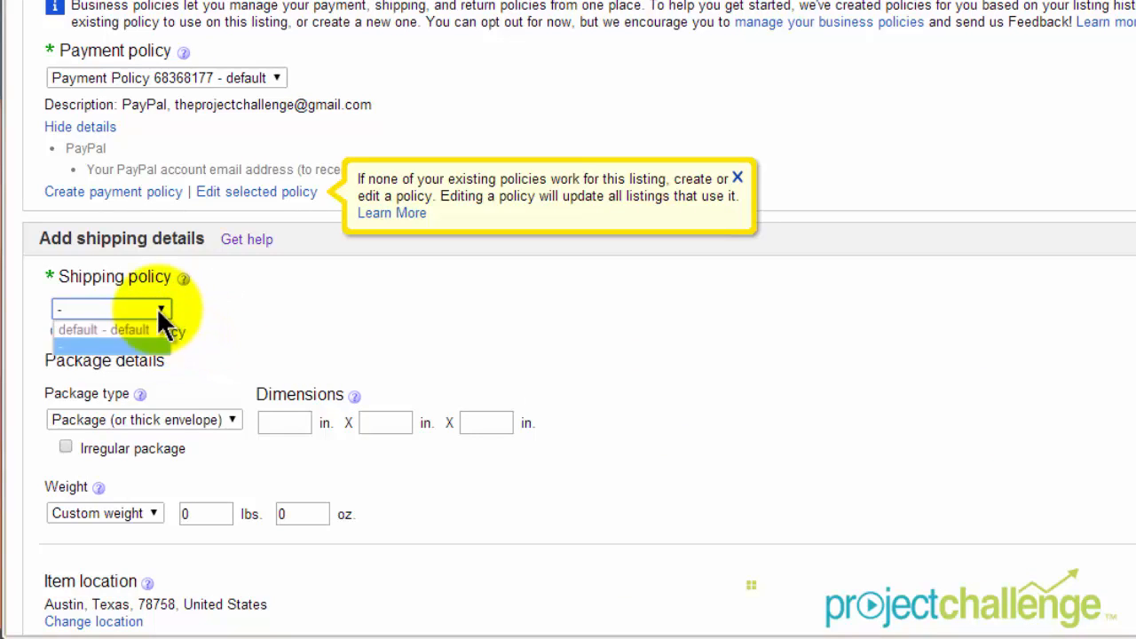
pyautogui.click(144, 326)
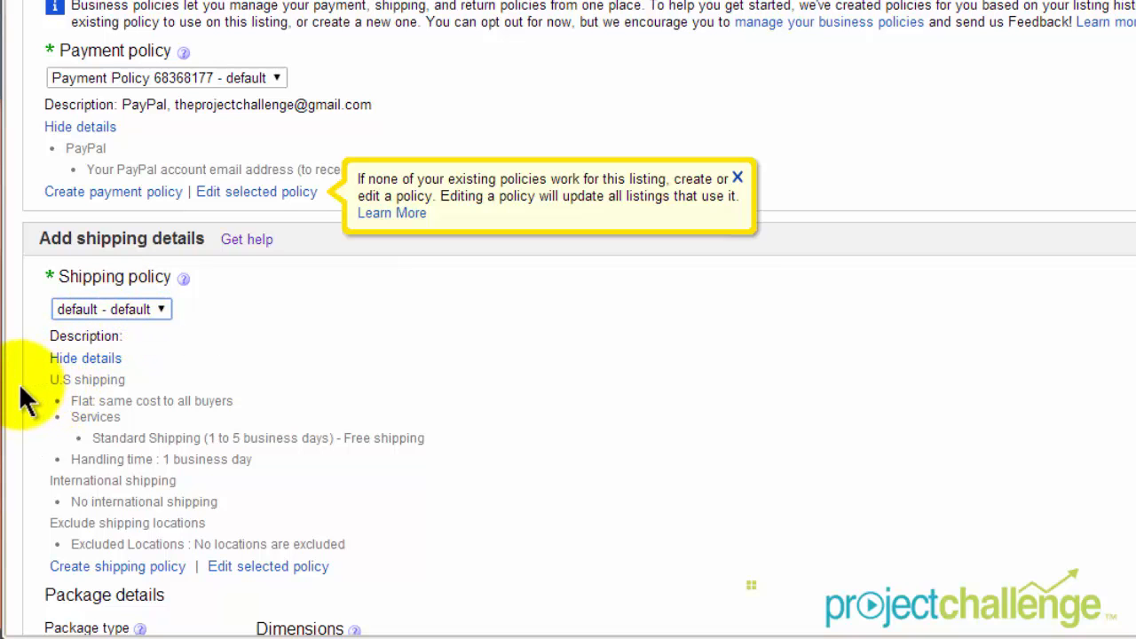
# Step: Submit the completed listing details for review and continue from the fee review to the seller account setup
pyautogui.scroll(-5, 13, 413)
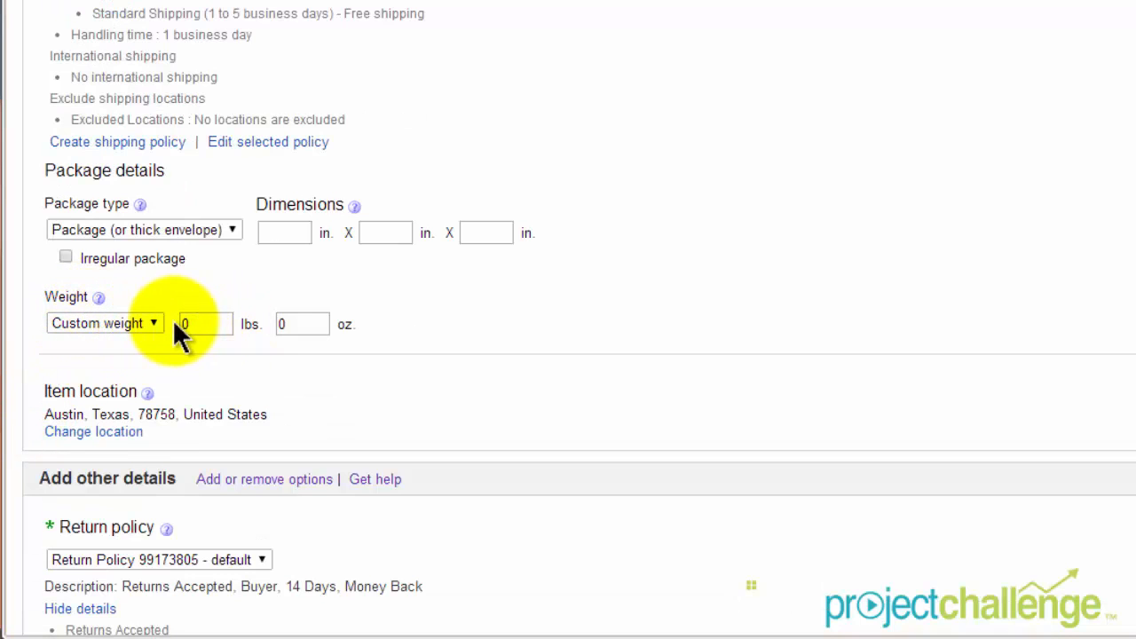
pyautogui.scroll(-3, 26, 433)
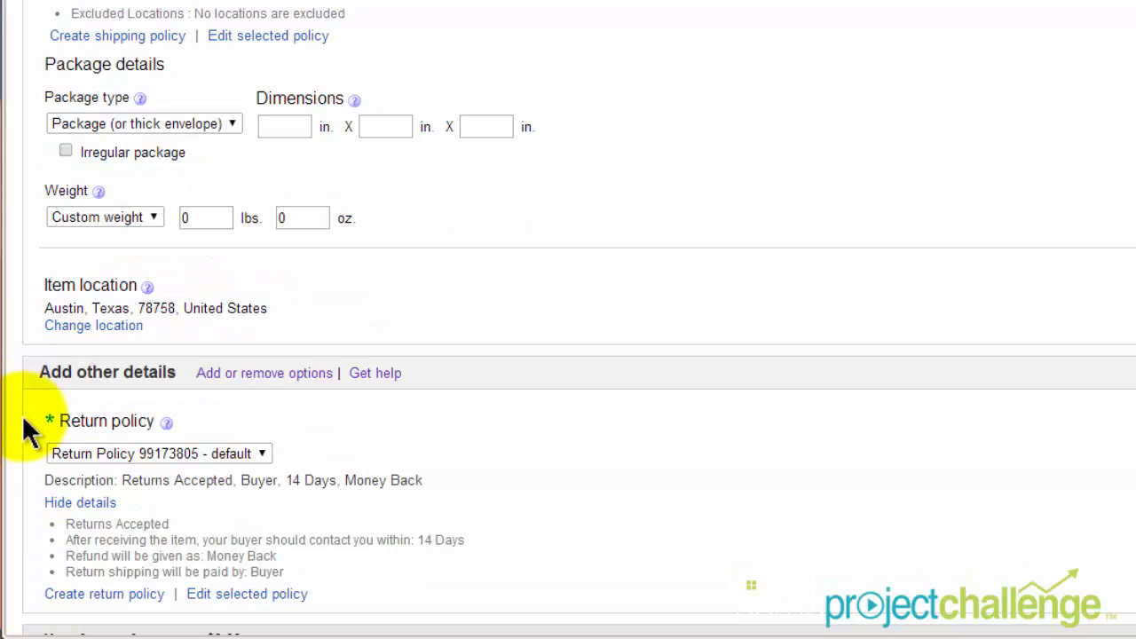
pyautogui.scroll(-2, 27, 433)
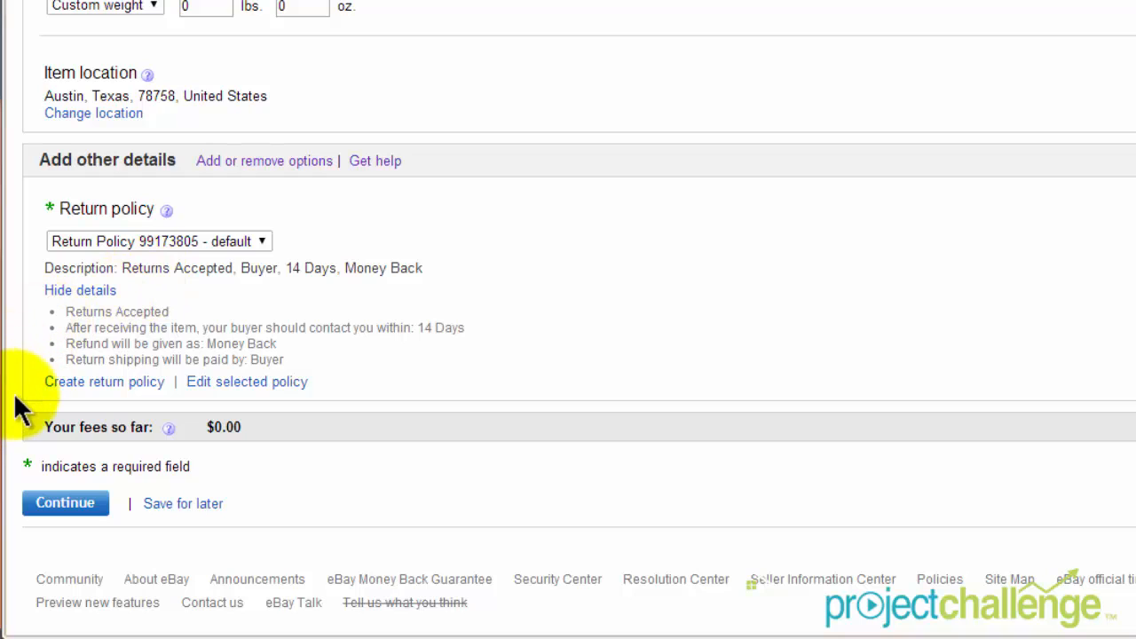
pyautogui.scroll(-2, 14, 399)
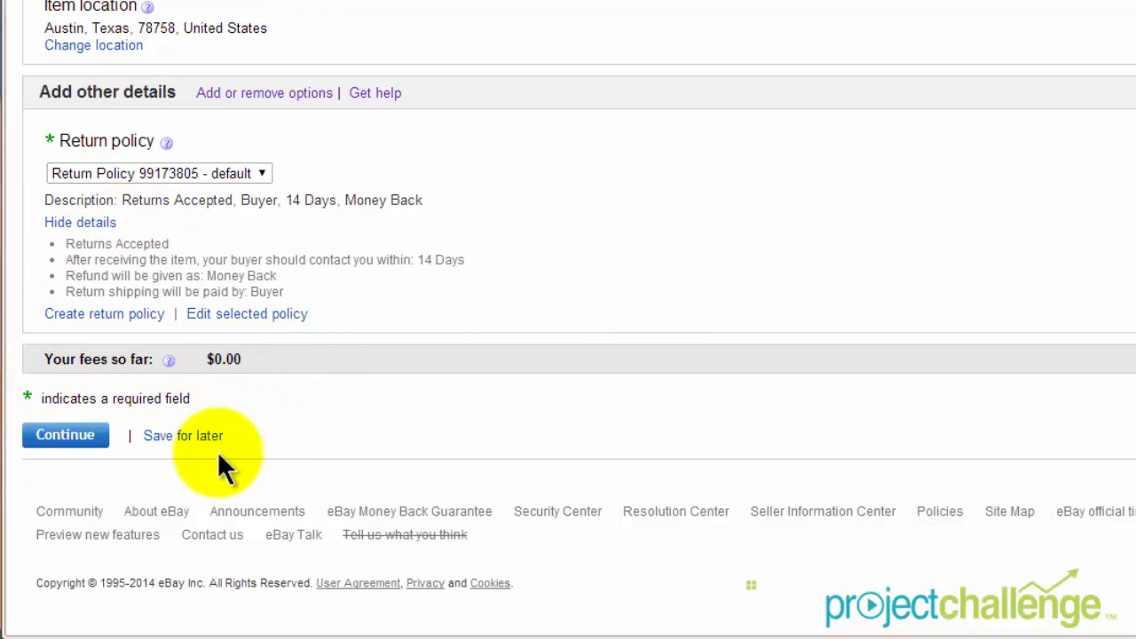
pyautogui.click(68, 435)
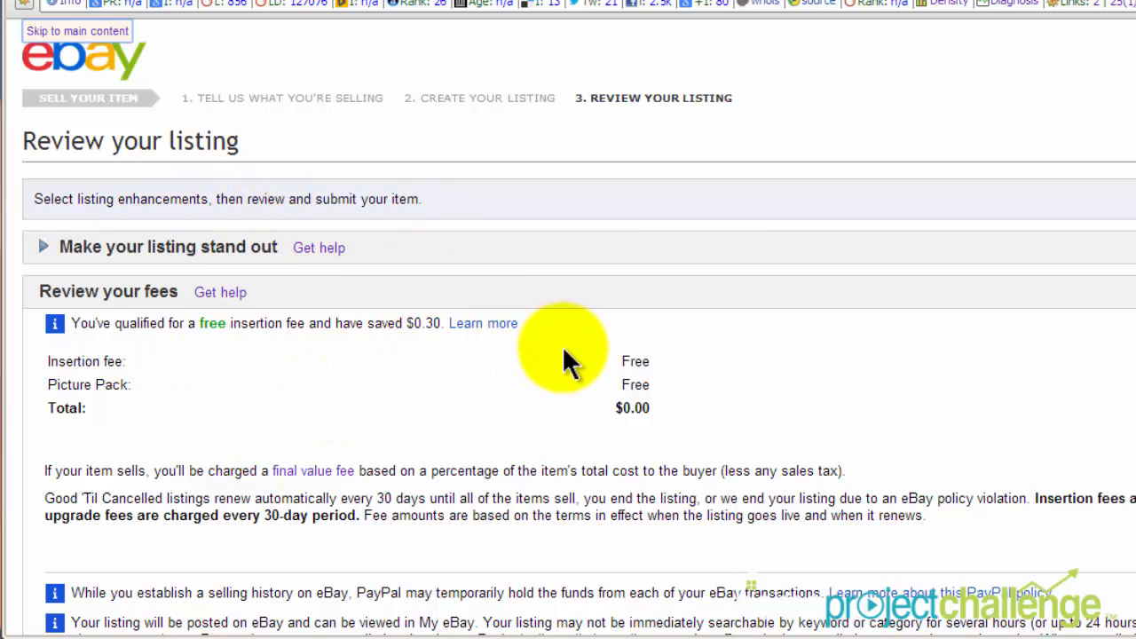
pyautogui.scroll(-3, 250, 470)
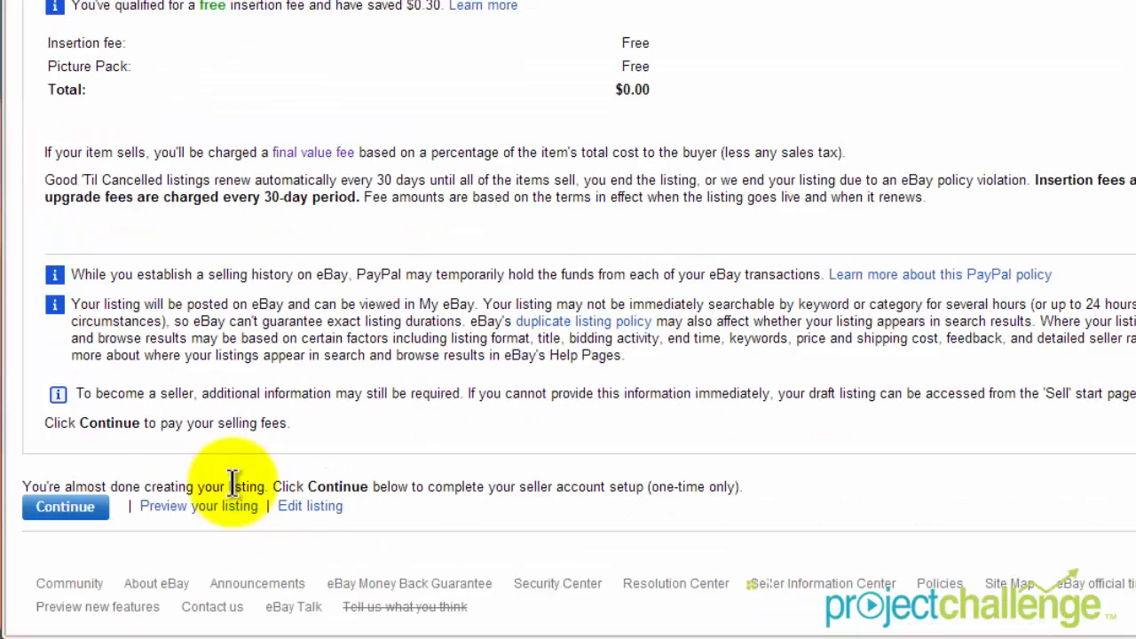
pyautogui.click(64, 507)
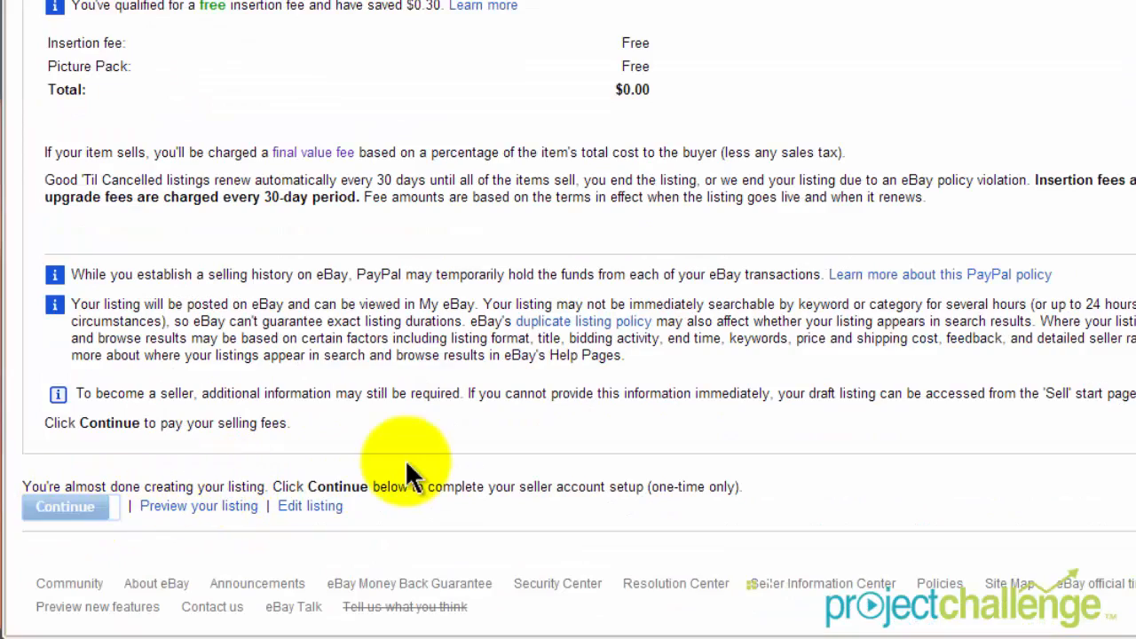